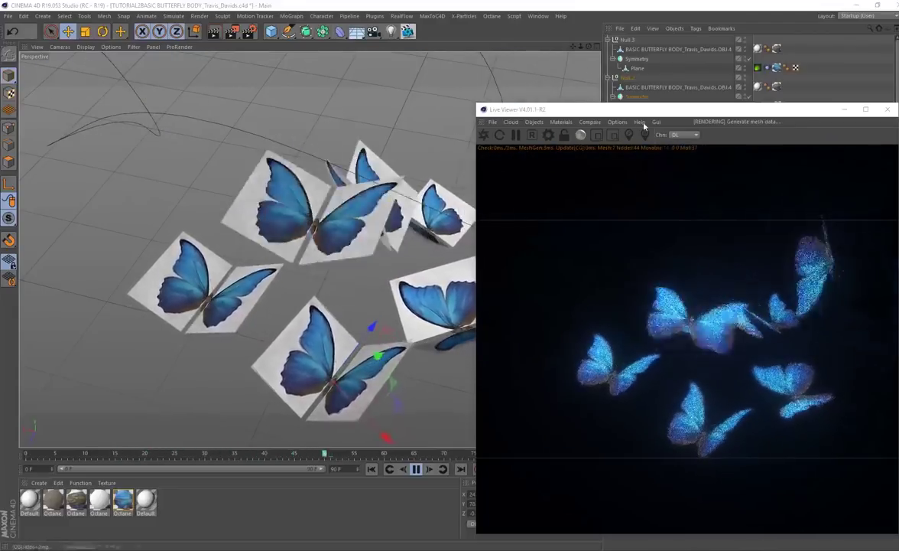
pyautogui.click(517, 136)
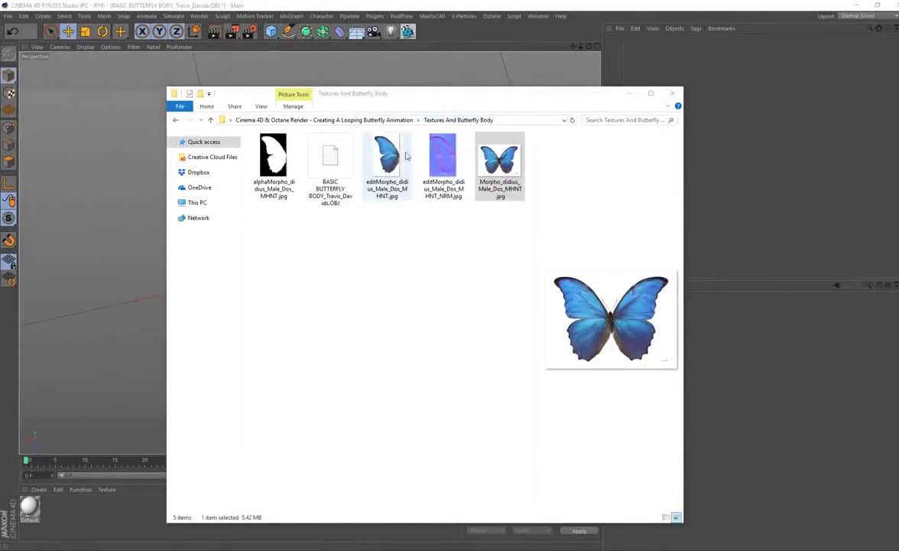
# Import the butterfly body OBJ into a separate untitled project using the Default import preset
pyautogui.moveTo(254, 121); pyautogui.dragTo(469, 220)
pyautogui.click(351, 237)
pyautogui.click(337, 200)
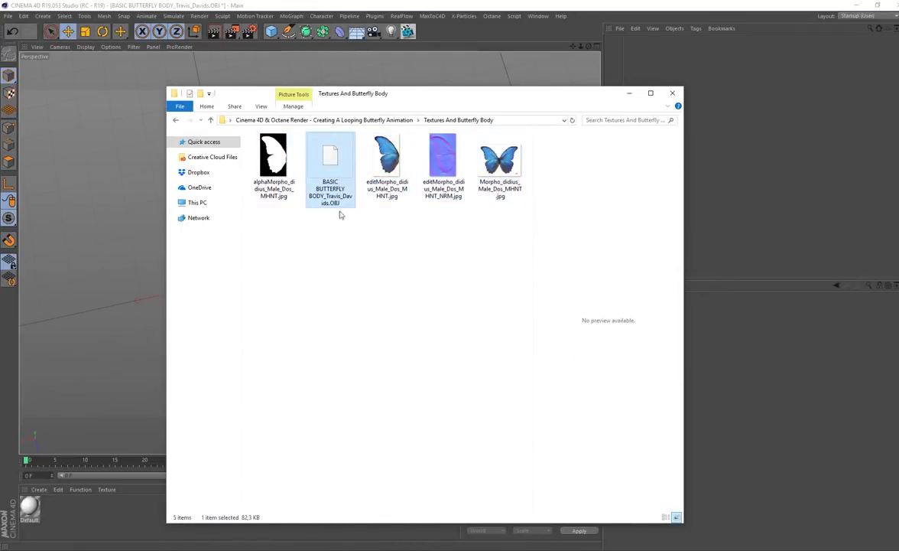
pyautogui.moveTo(343, 90); pyautogui.dragTo(521, 101)
pyautogui.moveTo(496, 197); pyautogui.dragTo(244, 270)
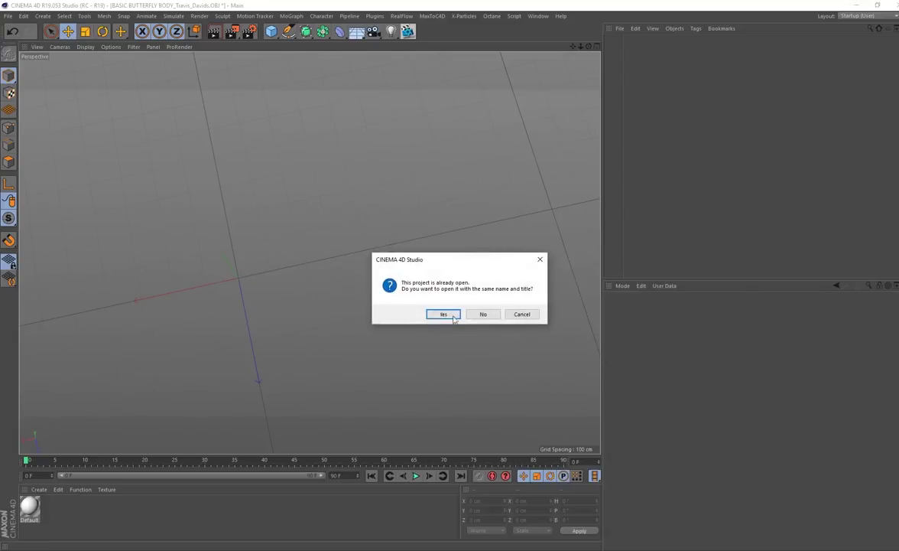
pyautogui.click(482, 314)
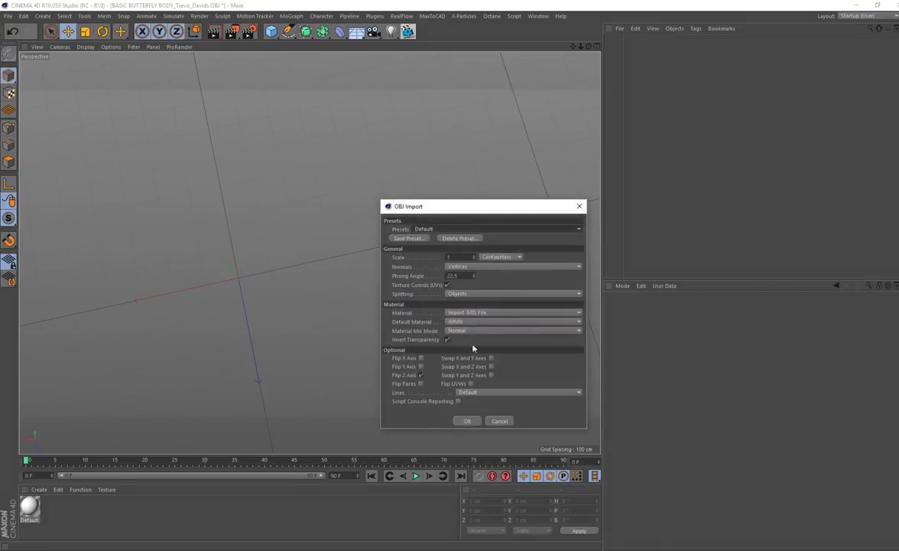
pyautogui.click(440, 228)
pyautogui.click(433, 238)
pyautogui.moveTo(449, 211); pyautogui.dragTo(408, 189)
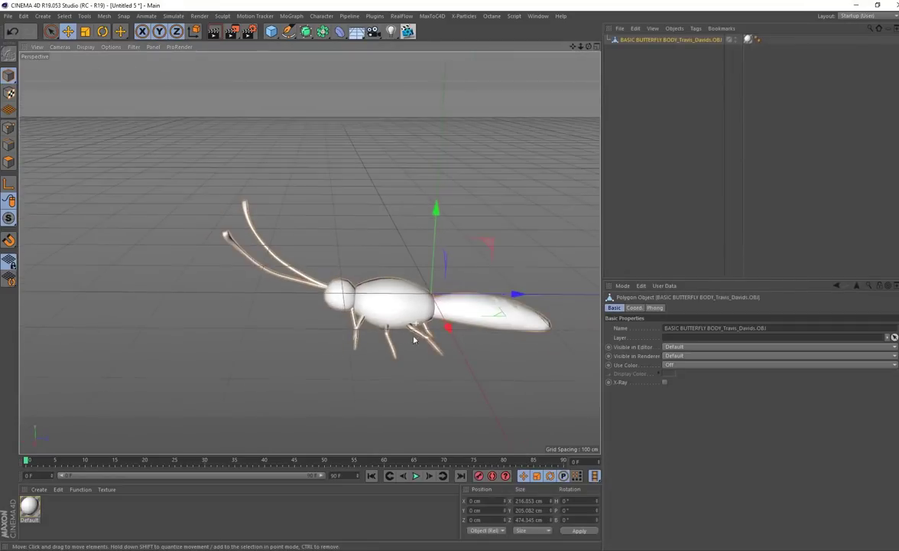
# Raise the butterfly body to about 160 cm on the Y axis
pyautogui.scroll(-1, 335, 352)
pyautogui.keyDown('alt'); pyautogui.moveTo(445, 368); pyautogui.dragTo(315, 350, button='middle'); pyautogui.keyUp('alt')
pyautogui.scroll(-3, 315, 350)
pyautogui.moveTo(291, 233); pyautogui.dragTo(275, 177)
pyautogui.keyDown('alt'); pyautogui.moveTo(398, 268); pyautogui.dragTo(212, 322); pyautogui.keyUp('alt')
pyautogui.moveTo(212, 201); pyautogui.dragTo(214, 178)
pyautogui.keyDown('alt'); pyautogui.moveTo(375, 302); pyautogui.dragTo(363, 303); pyautogui.keyUp('alt')
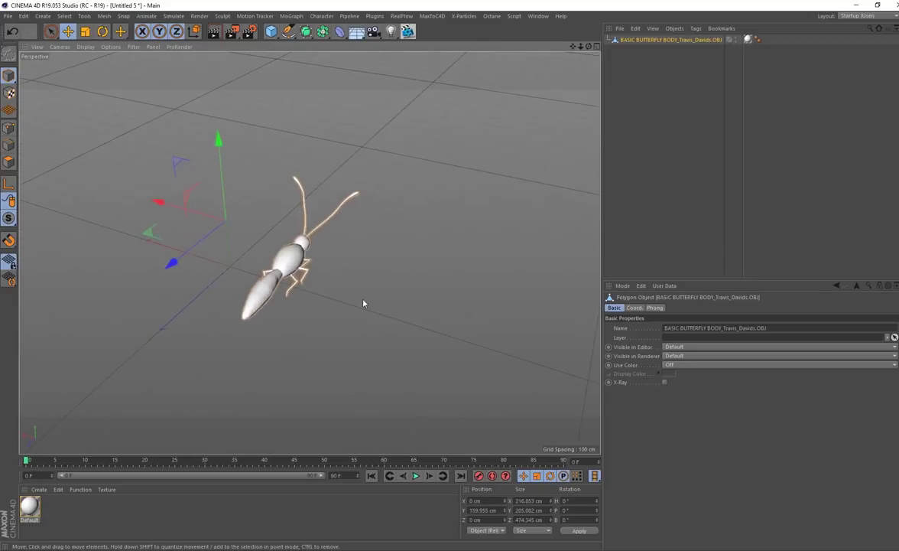
# Add a Plane primitive to the scene for the wing
pyautogui.keyDown('alt'); pyautogui.moveTo(391, 279); pyautogui.dragTo(407, 299, button='middle'); pyautogui.keyUp('alt')
pyautogui.scroll(-3, 391, 285)
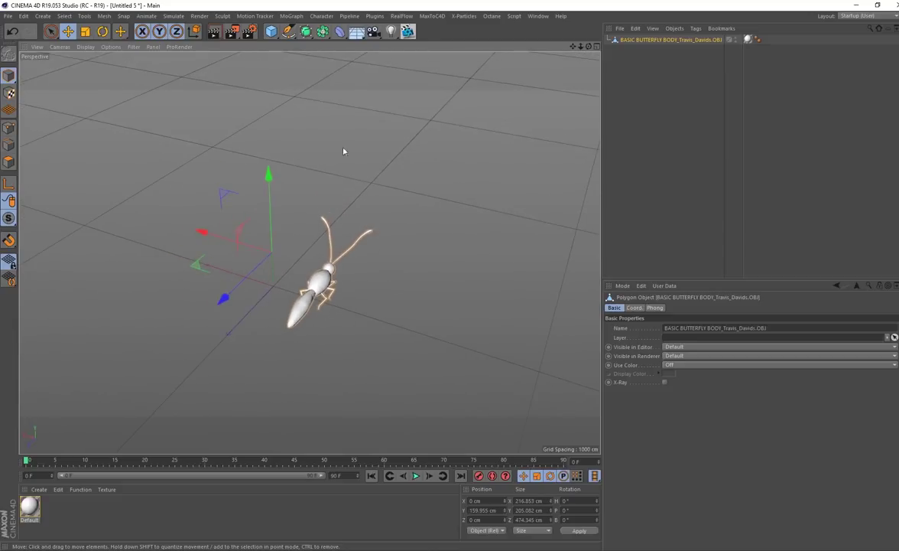
pyautogui.moveTo(271, 35); pyautogui.dragTo(334, 67)
# Switch to the texture folder, preview the wing images, and view the full butterfly photo Morpho_didius_Male_Dos_MHNT.jpg at large size
pyautogui.hotkey('alt', 'Tab')
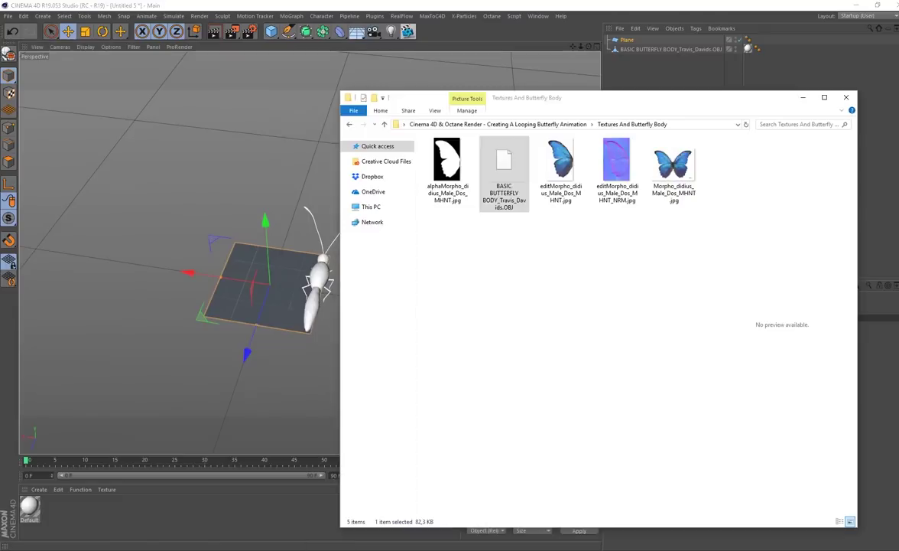
pyautogui.click(569, 158)
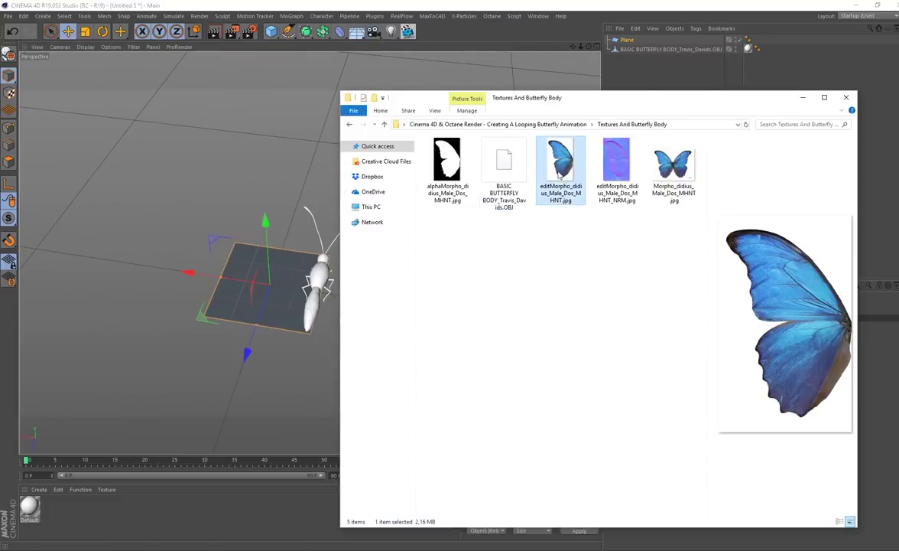
pyautogui.moveTo(563, 101); pyautogui.dragTo(521, 101)
pyautogui.click(574, 165)
pyautogui.click(518, 165)
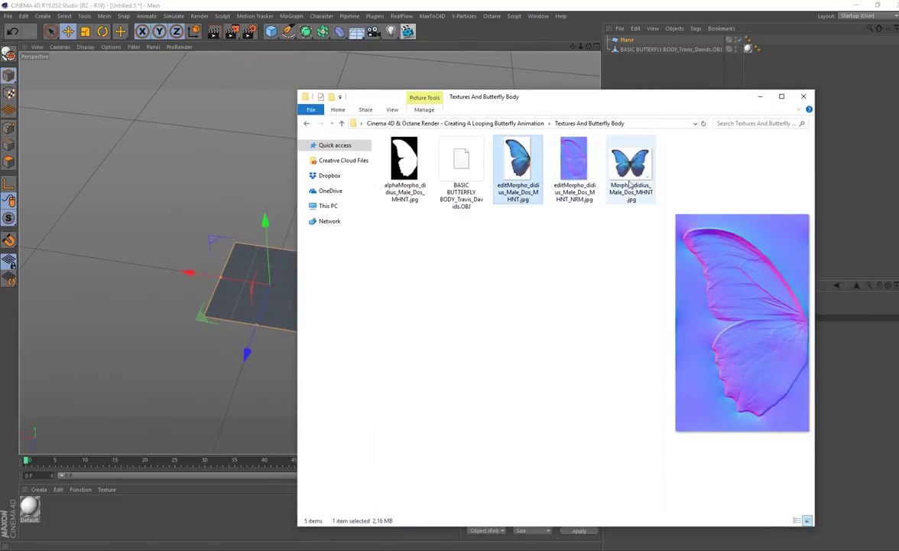
pyautogui.click(631, 191)
pyautogui.doubleClick(631, 191)
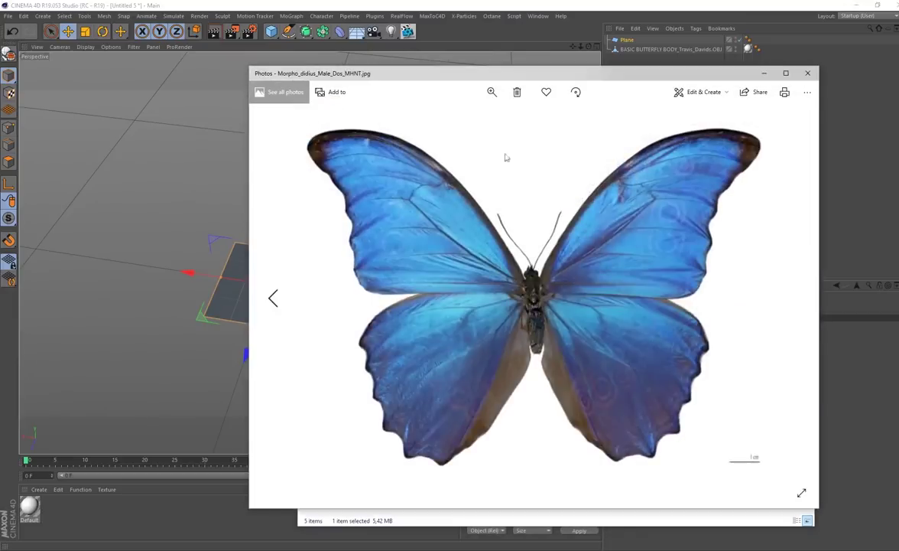
pyautogui.moveTo(410, 81); pyautogui.dragTo(455, 82)
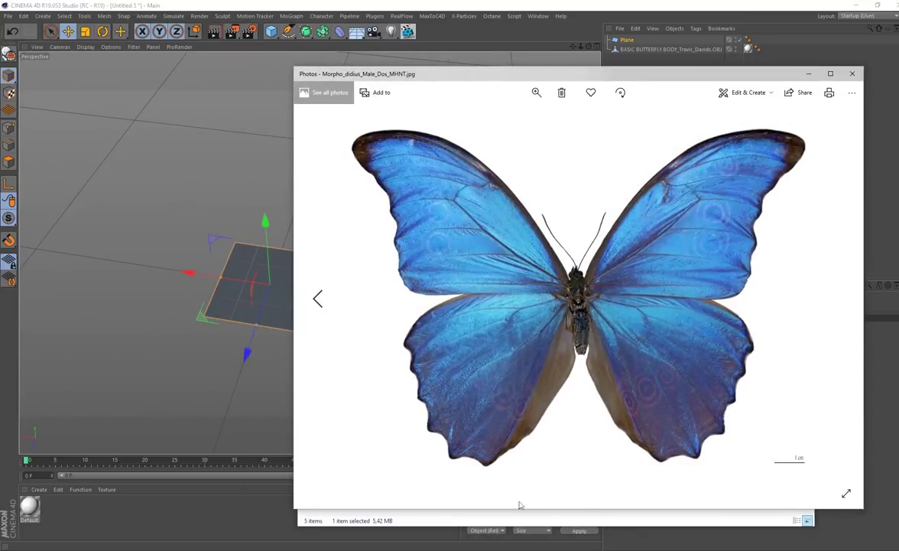
pyautogui.moveTo(686, 77); pyautogui.dragTo(555, 80)
pyautogui.click(721, 78)
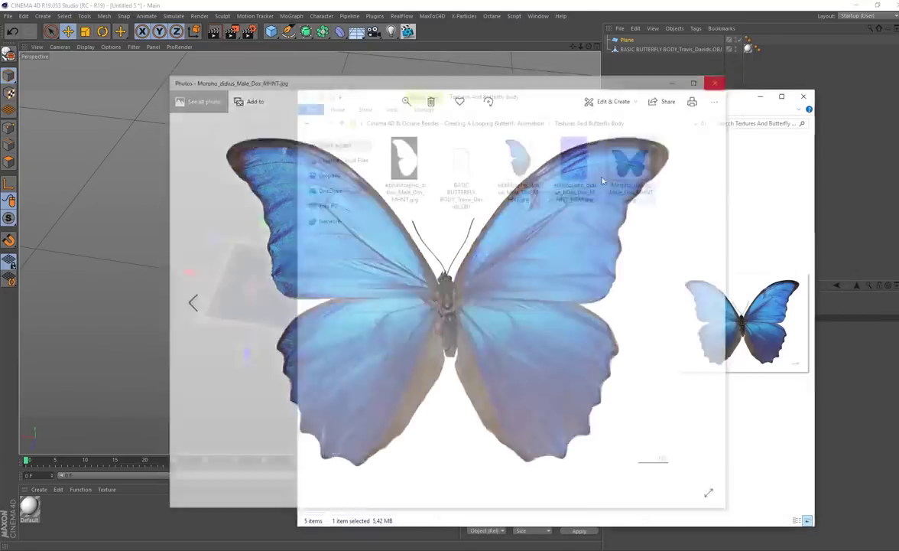
# Inspect the cropped single-wing image and its black-and-white alpha mask at large size
pyautogui.click(509, 176)
pyautogui.doubleClick(519, 198)
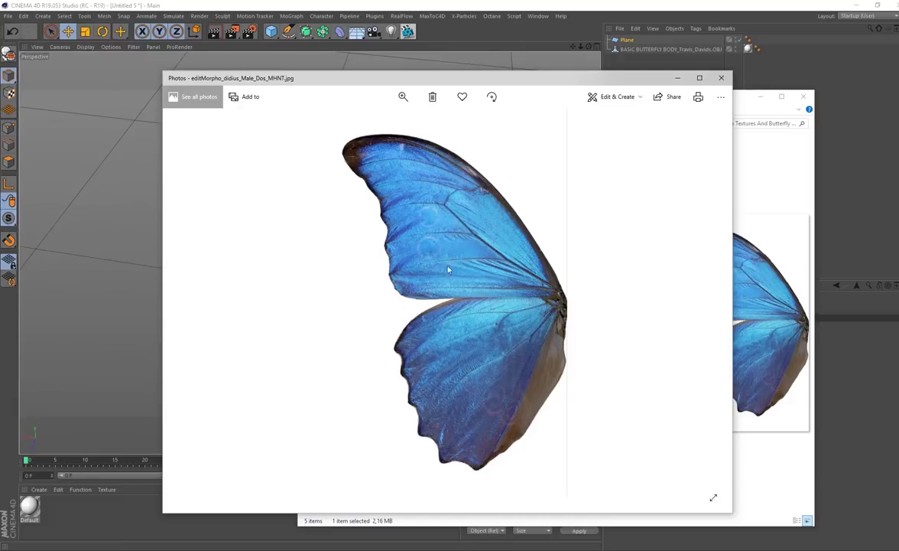
pyautogui.moveTo(542, 80); pyautogui.dragTo(425, 94)
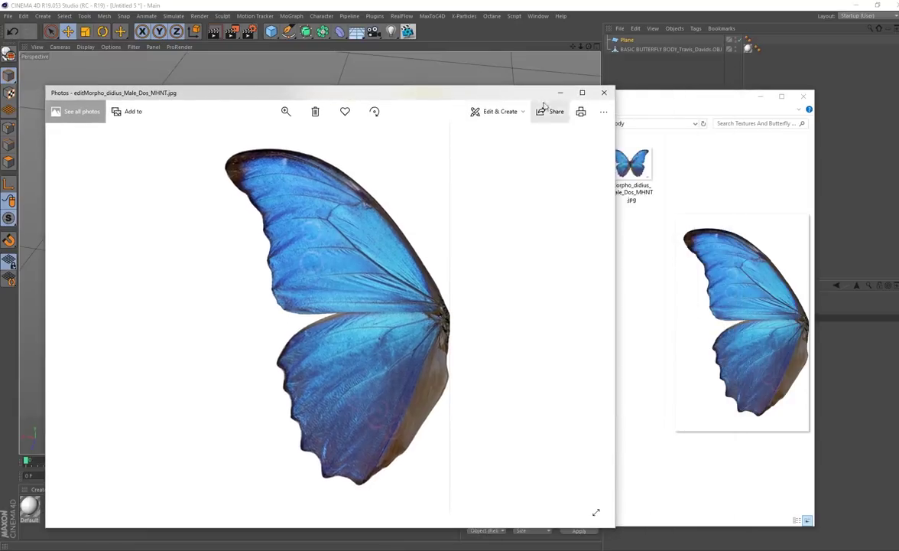
pyautogui.click(603, 93)
pyautogui.doubleClick(390, 170)
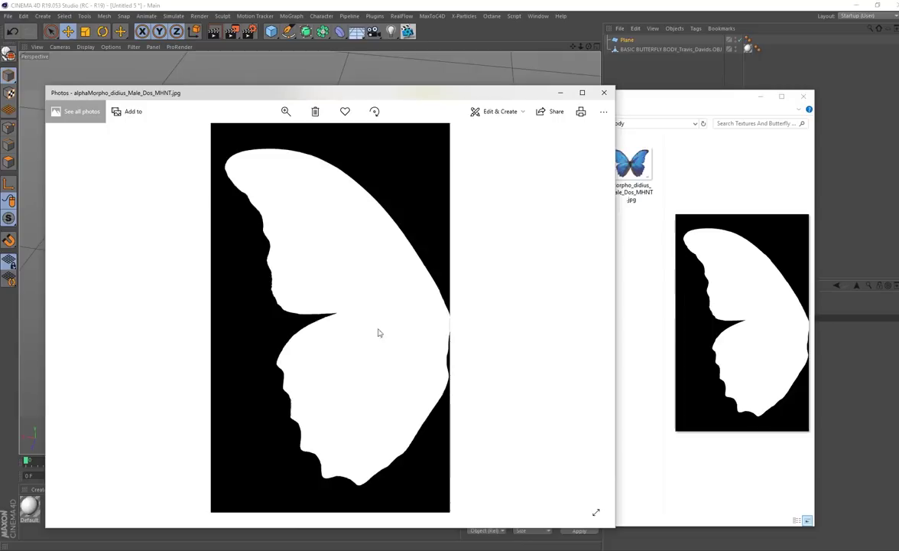
pyautogui.click(604, 94)
# Compare the wing's normal map, colour and alpha textures in the folder preview
pyautogui.click(573, 170)
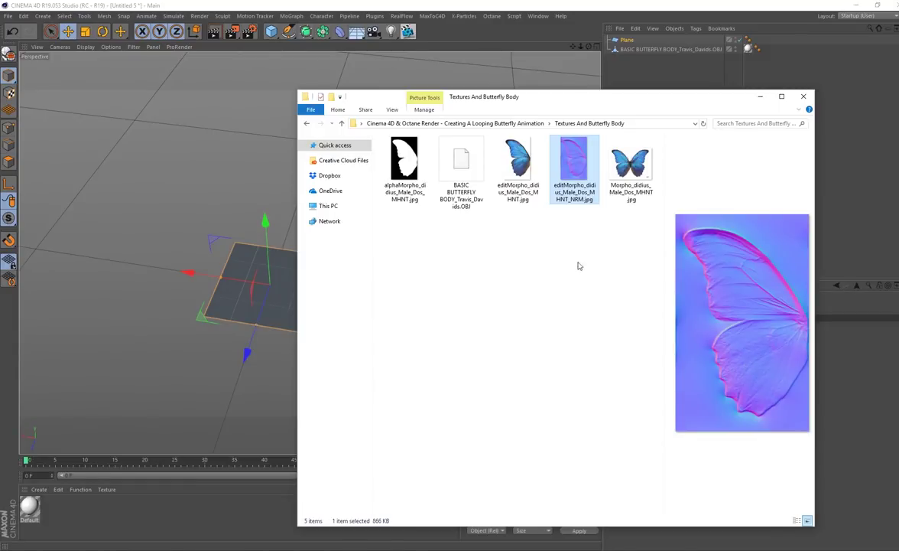
pyautogui.click(526, 182)
pyautogui.click(564, 182)
pyautogui.press('Left')
pyautogui.press('Right')
pyautogui.press('Left')
pyautogui.press('Left')
pyautogui.press('Left')
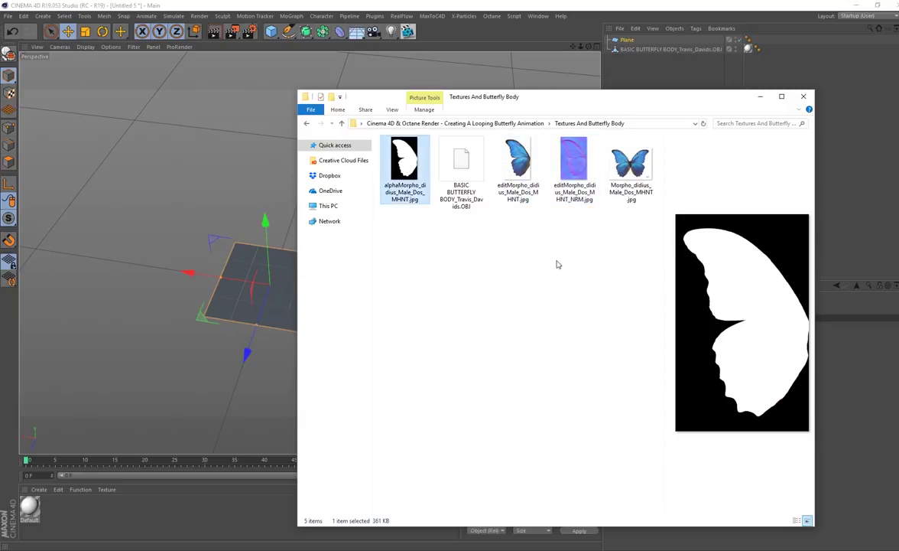
# Resize the plane to about 429 cm wide and 522 cm high, checking its proportions against the cropped wing image
pyautogui.click(229, 130)
pyautogui.scroll(3, 299, 307)
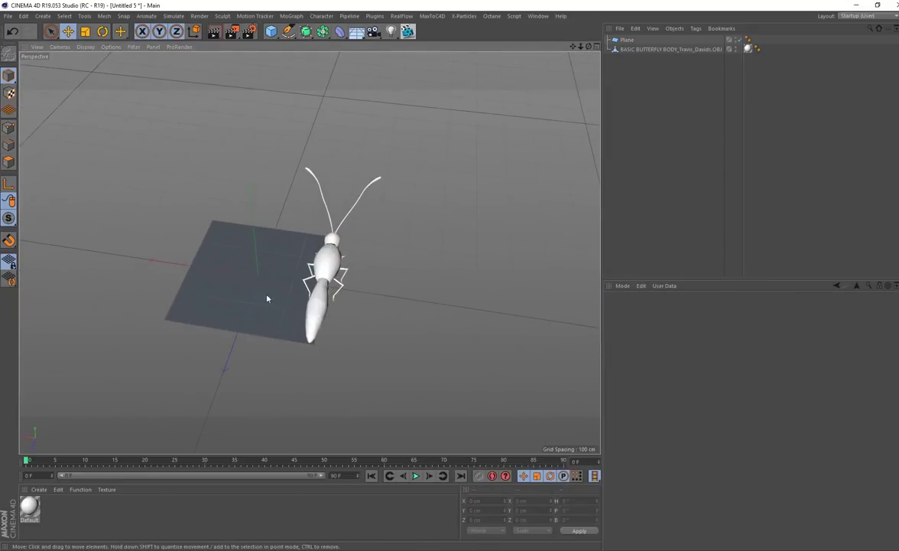
pyautogui.scroll(-2, 268, 299)
pyautogui.click(273, 283)
pyautogui.keyDown('alt'); pyautogui.moveTo(273, 283); pyautogui.dragTo(325, 266); pyautogui.keyUp('alt')
pyautogui.keyDown('alt'); pyautogui.moveTo(440, 303); pyautogui.dragTo(429, 284); pyautogui.keyUp('alt')
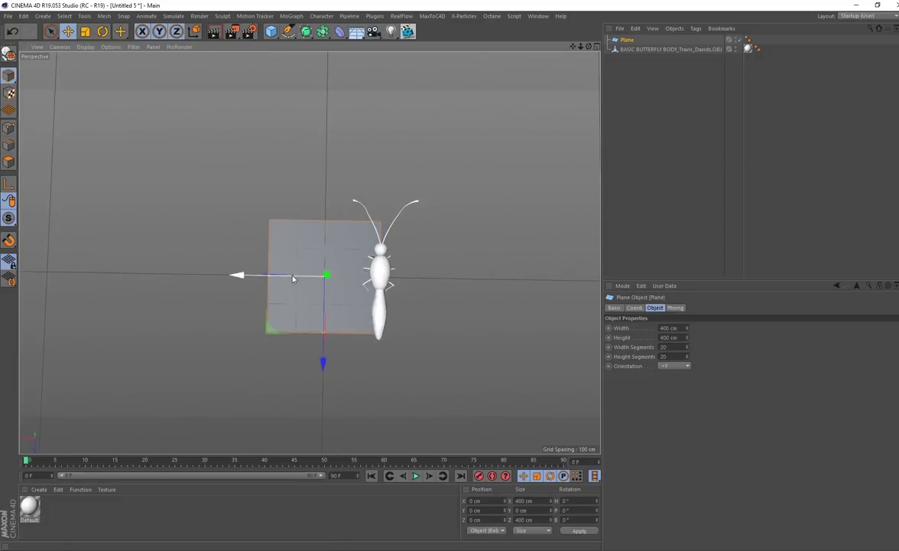
pyautogui.moveTo(284, 279); pyautogui.dragTo(265, 279)
pyautogui.click(294, 548)
pyautogui.click(525, 157)
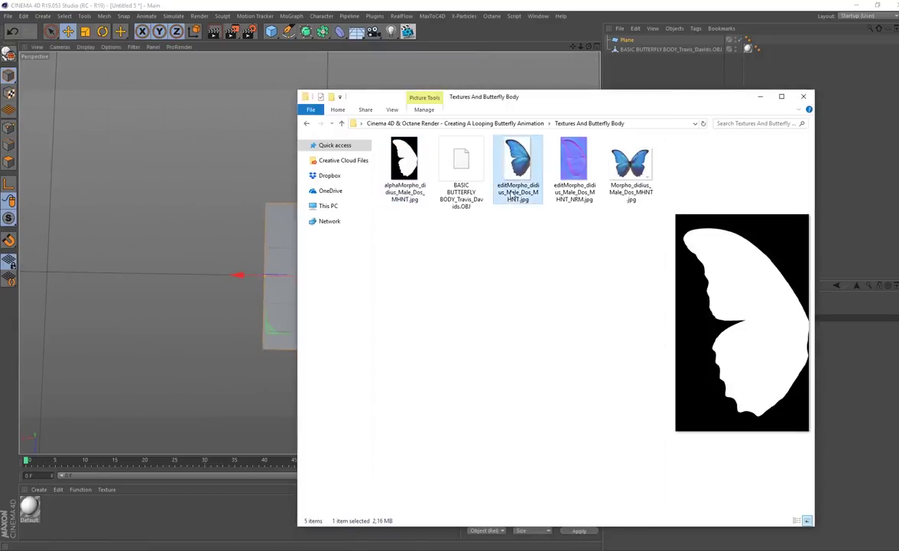
pyautogui.click(545, 270)
pyautogui.click(433, 10)
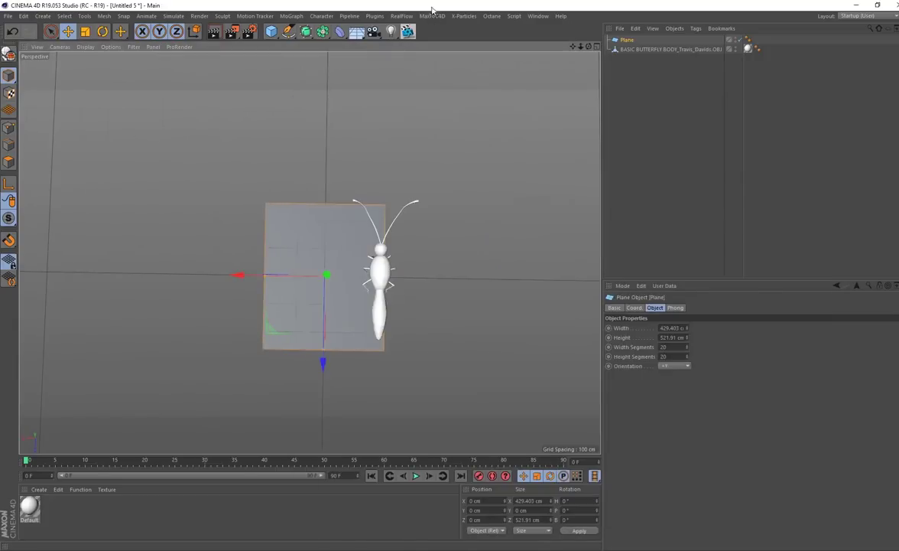
# Refine the plane's size to about 384 by 583 cm and raise it toward the body's height
pyautogui.moveTo(271, 280); pyautogui.dragTo(228, 276)
pyautogui.keyDown('alt'); pyautogui.moveTo(314, 342); pyautogui.dragTo(416, 316); pyautogui.keyUp('alt')
pyautogui.moveTo(329, 229); pyautogui.dragTo(331, 200)
pyautogui.keyDown('alt'); pyautogui.moveTo(421, 228); pyautogui.dragTo(409, 350); pyautogui.keyUp('alt')
# Scale the butterfly body down uniformly to suit the wing plane
pyautogui.press('t')
pyautogui.click(380, 274)
pyautogui.press('t')
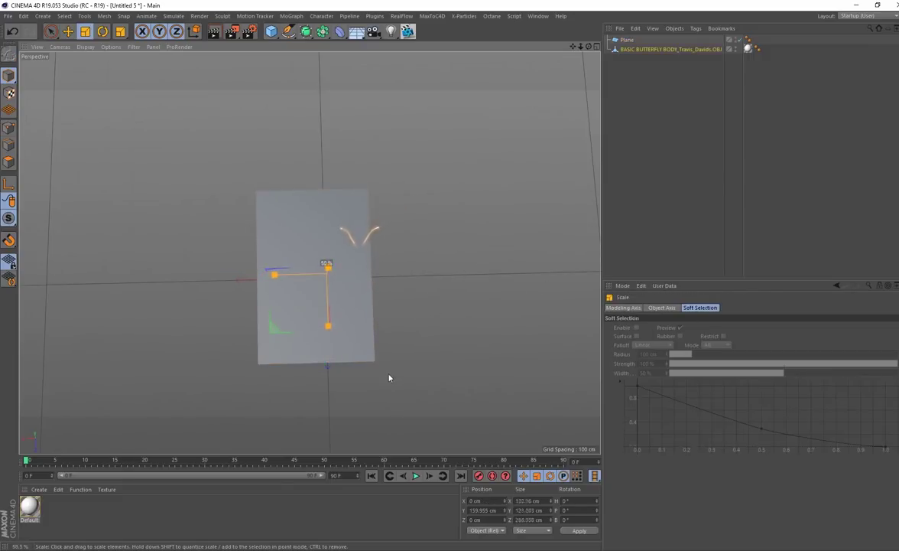
# Position the wing plane against the side of the body at about X 33.8 cm and Y 127.4 cm
pyautogui.moveTo(281, 284); pyautogui.dragTo(271, 285)
pyautogui.keyDown('alt'); pyautogui.moveTo(415, 299); pyautogui.dragTo(387, 306, button='middle'); pyautogui.keyUp('alt')
pyautogui.keyDown('alt'); pyautogui.moveTo(349, 244); pyautogui.dragTo(243, 254); pyautogui.keyUp('alt')
pyautogui.keyDown('alt'); pyautogui.moveTo(307, 263); pyautogui.dragTo(411, 263, button='right'); pyautogui.keyUp('alt')
pyautogui.moveTo(256, 168); pyautogui.dragTo(405, 283)
pyautogui.keyDown('alt'); pyautogui.moveTo(403, 273); pyautogui.dragTo(426, 277, button='middle'); pyautogui.keyUp('alt')
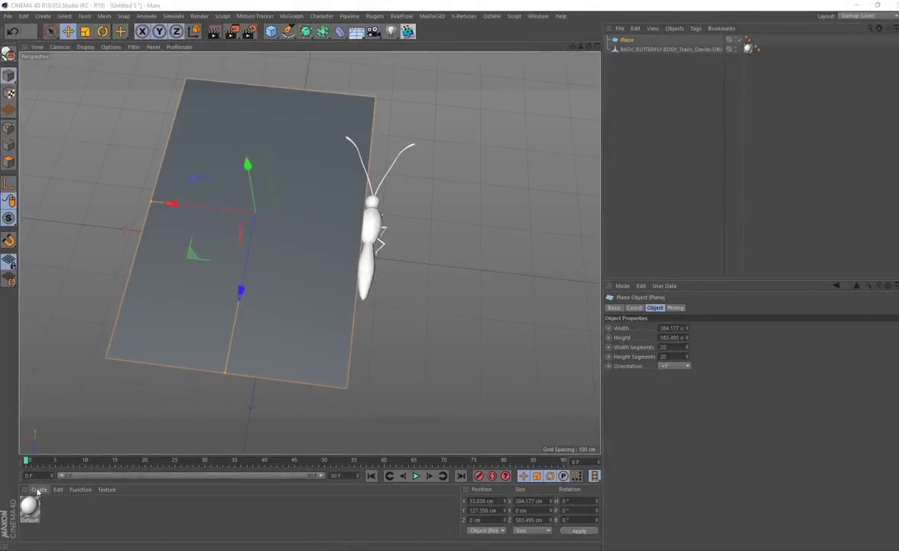
# Create a new Octane material and set its material type to Glossy
pyautogui.click(38, 489)
pyautogui.moveTo(98, 423)
pyautogui.moveTo(157, 373)
pyautogui.click(226, 381)
pyautogui.doubleClick(31, 506)
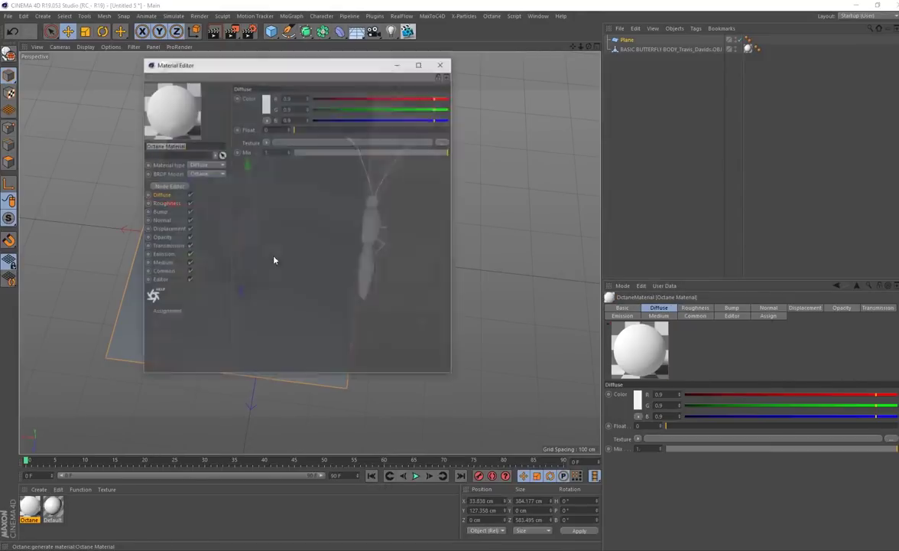
pyautogui.click(201, 184)
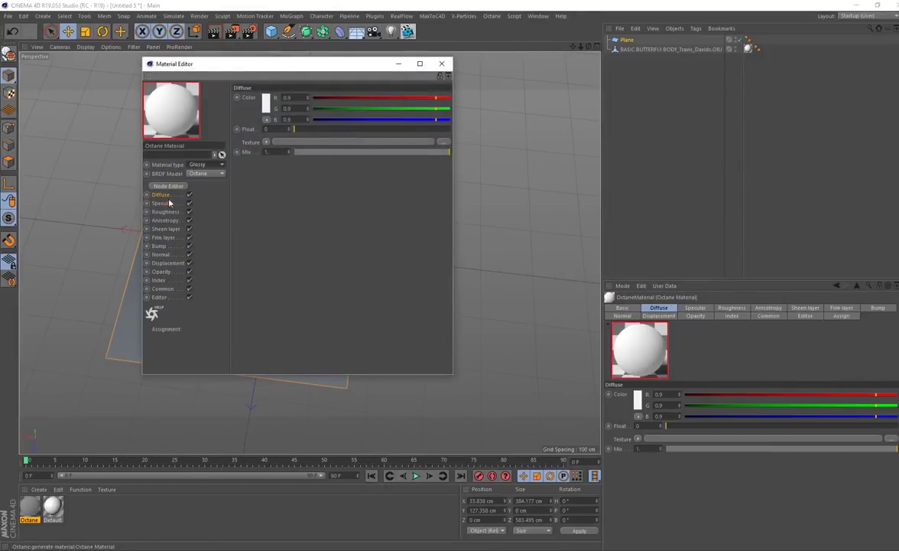
# Add an ImageTexture to the Diffuse channel and load editMorpho_didius_Male_Dos_MHNT.jpg without copying it to the project location
pyautogui.click(266, 142)
pyautogui.moveTo(292, 318)
pyautogui.click(348, 297)
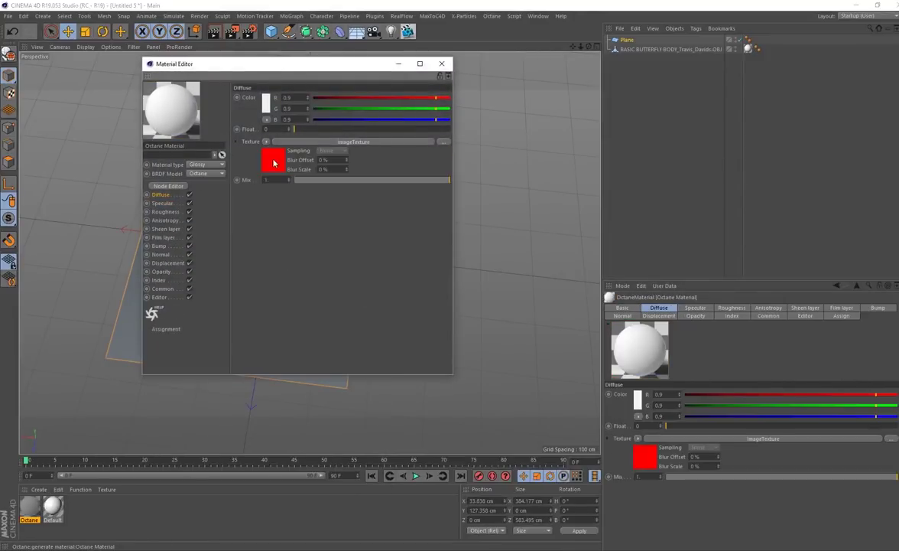
pyautogui.click(312, 550)
pyautogui.moveTo(515, 103); pyautogui.dragTo(578, 114)
pyautogui.moveTo(579, 178); pyautogui.dragTo(256, 124)
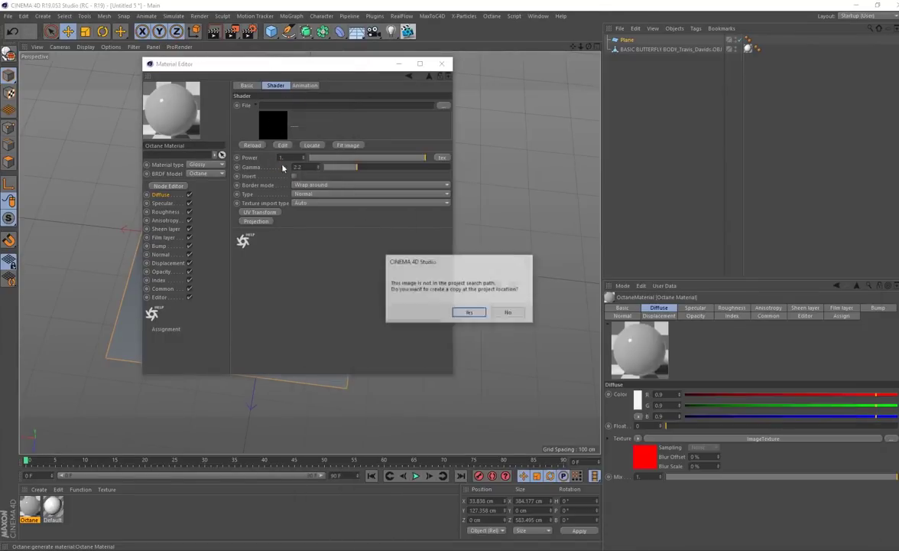
pyautogui.click(510, 313)
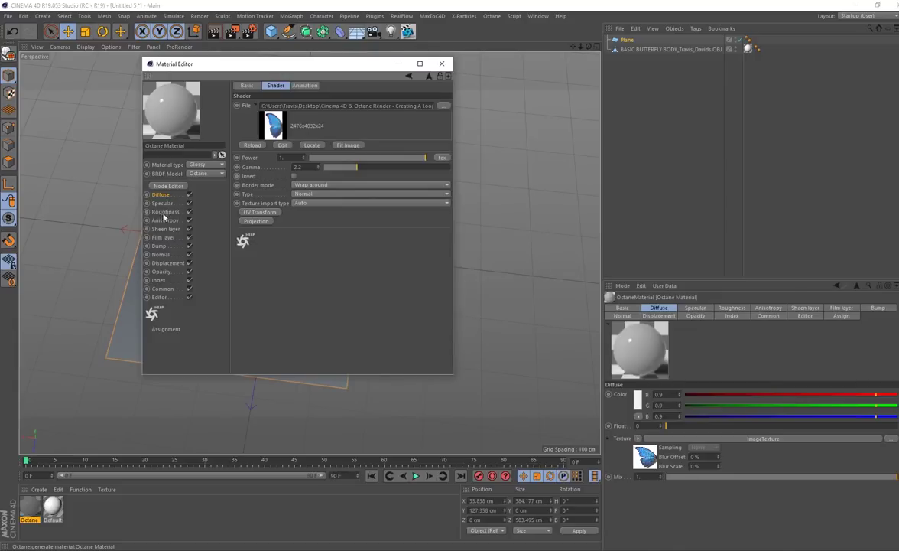
# Set the material's Specular color to a very dark grey, about 0.017 in each RGB channel
pyautogui.click(162, 203)
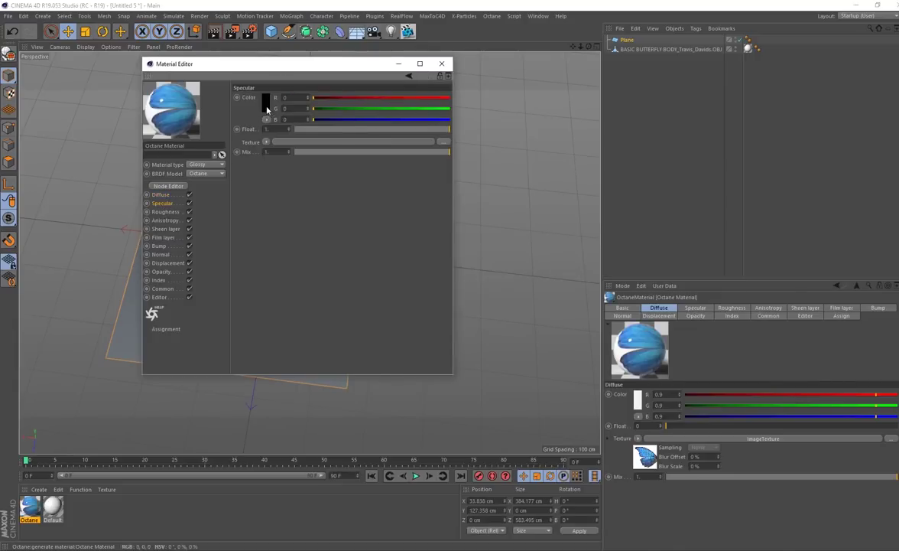
pyautogui.click(267, 107)
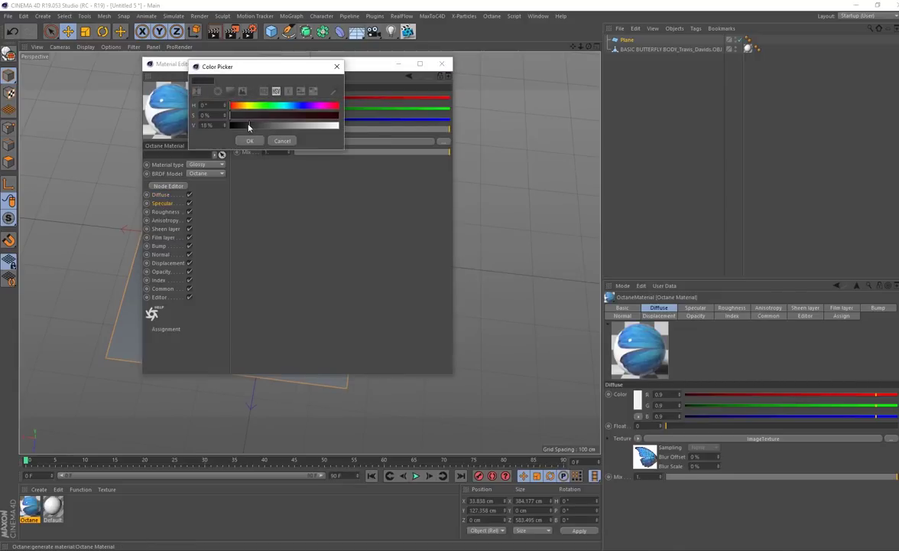
pyautogui.click(249, 141)
pyautogui.moveTo(204, 67); pyautogui.dragTo(266, 110)
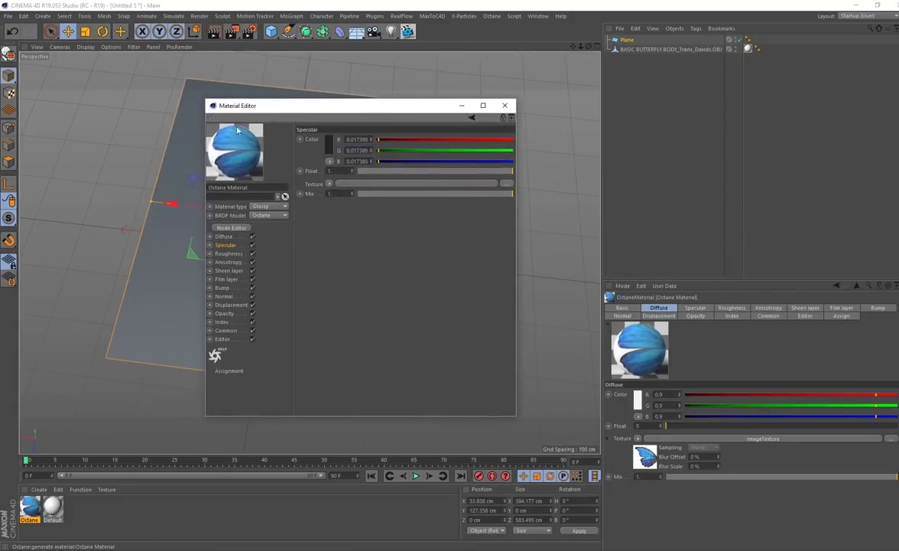
pyautogui.moveTo(278, 104); pyautogui.dragTo(362, 118)
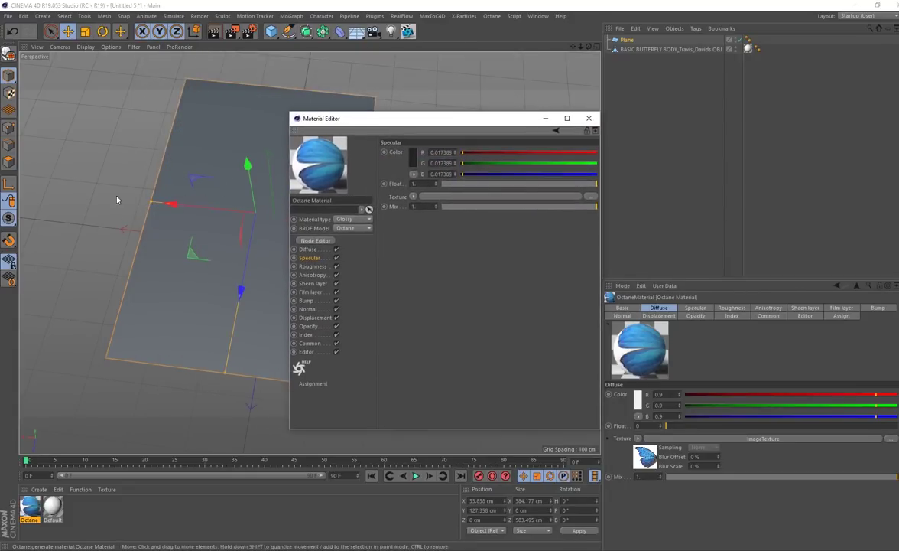
# Add an ImageTexture to the wing material's Normal channel and load editMorpho_didius_Male_Dos_MHNT_NRM.jpg without copying it to the project location
pyautogui.keyDown('alt'); pyautogui.moveTo(118, 196); pyautogui.dragTo(235, 285); pyautogui.keyUp('alt')
pyautogui.click(312, 267)
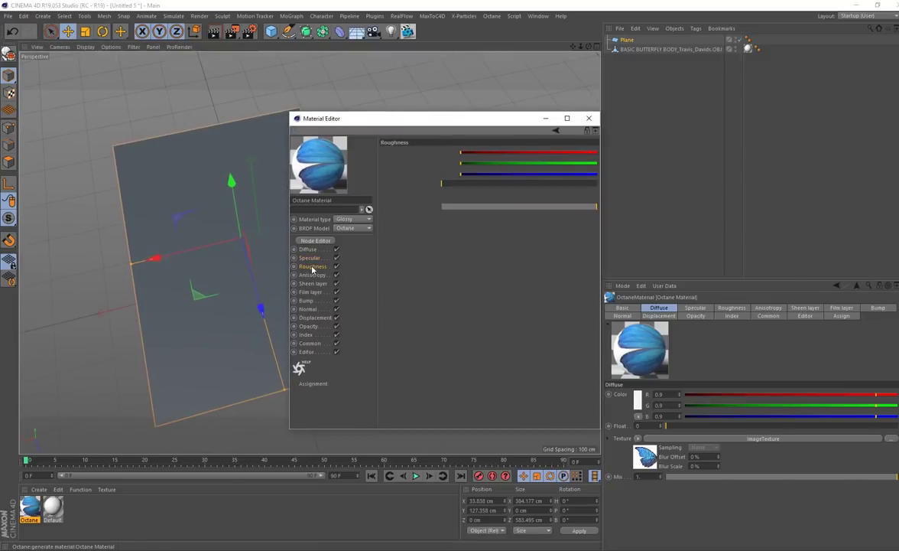
pyautogui.click(307, 309)
pyautogui.click(413, 155)
pyautogui.moveTo(433, 346)
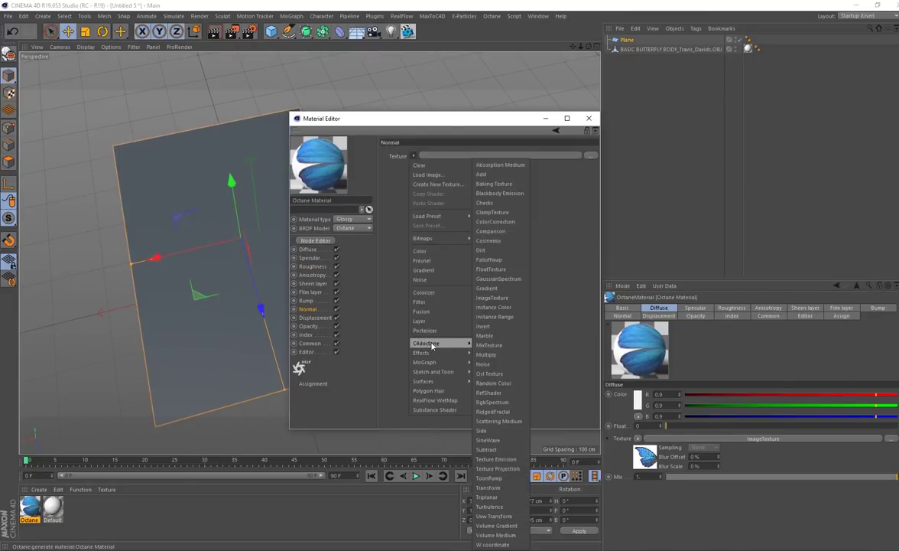
pyautogui.click(500, 300)
pyautogui.click(416, 176)
pyautogui.click(303, 549)
pyautogui.click(542, 330)
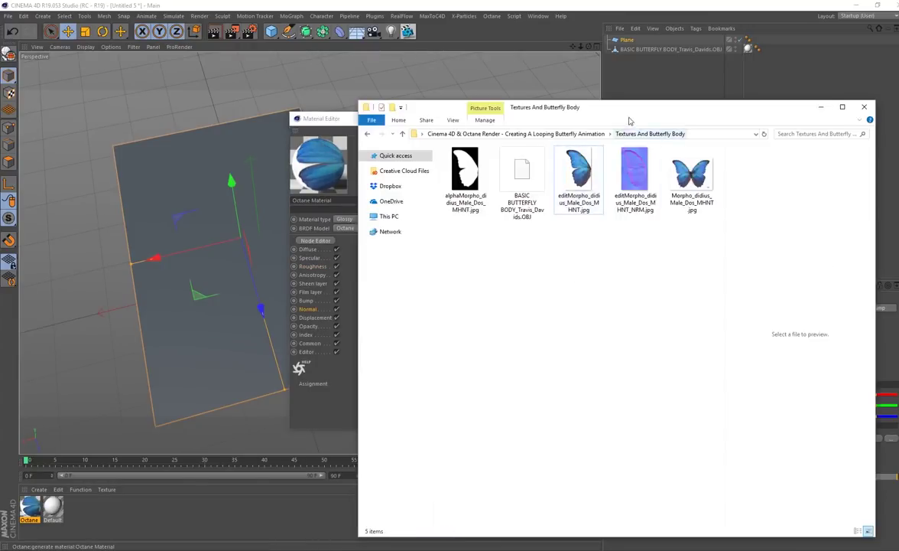
pyautogui.moveTo(632, 108); pyautogui.dragTo(696, 135)
pyautogui.moveTo(702, 193); pyautogui.dragTo(414, 186)
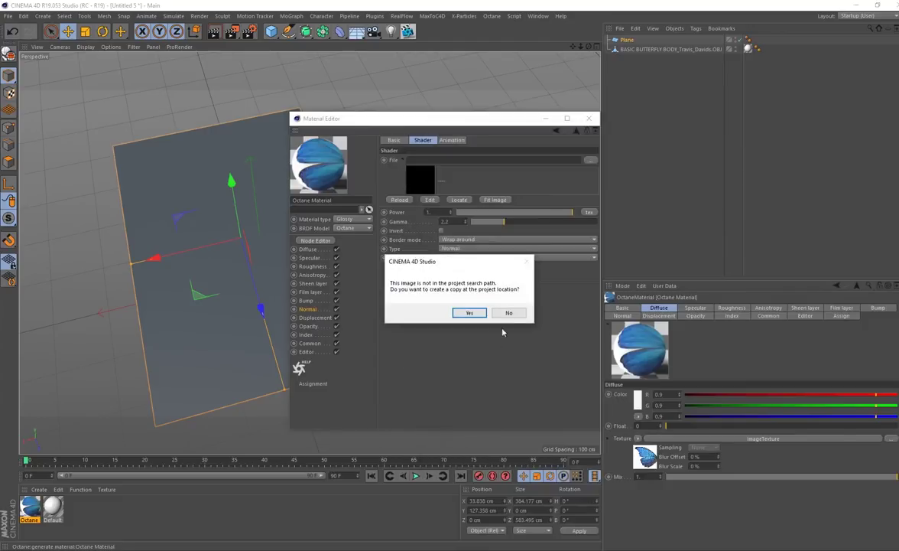
pyautogui.click(513, 313)
# Add an ImageTexture to the Opacity channel and load alphaMorpho_didius_Male_Dos_MHNT.jpg without copying it to the project location
pyautogui.click(312, 326)
pyautogui.click(411, 196)
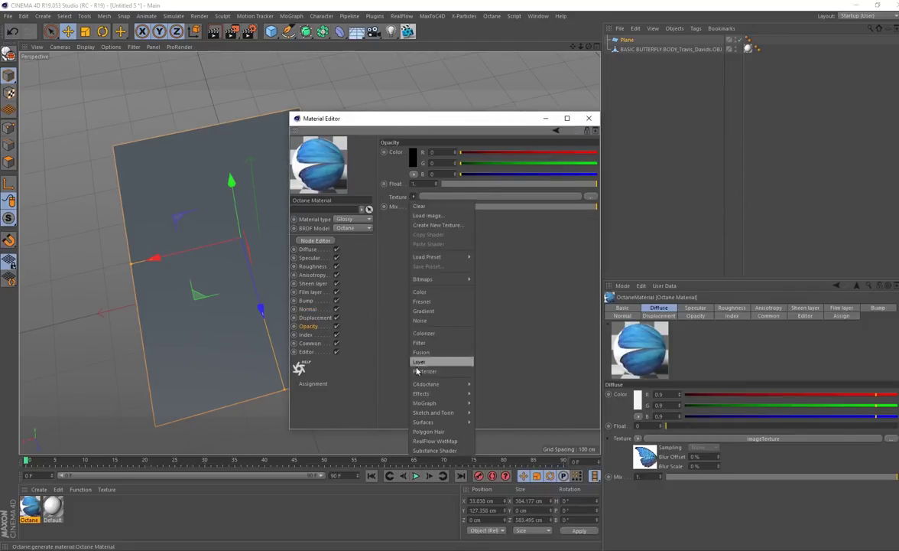
pyautogui.moveTo(438, 391)
pyautogui.click(513, 297)
pyautogui.click(420, 208)
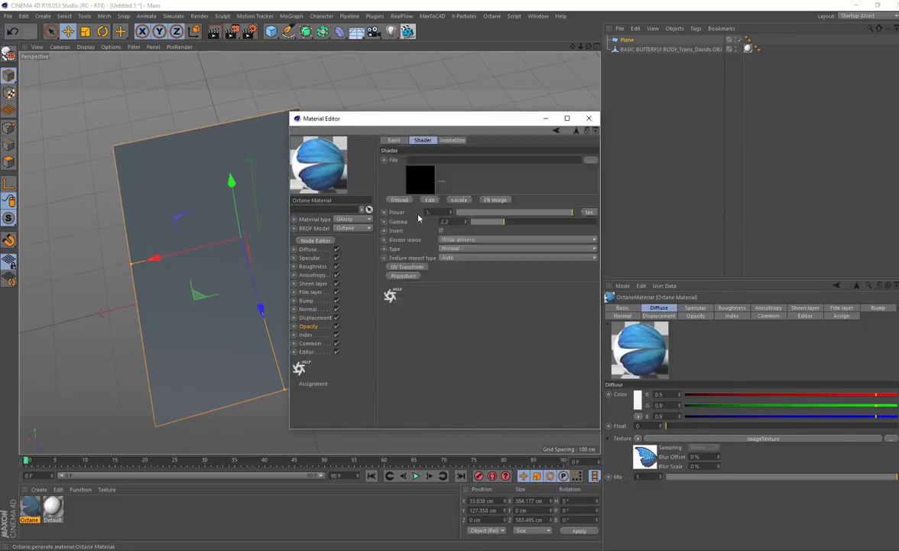
pyautogui.hotkey('alt', 'Tab')
pyautogui.click(664, 312)
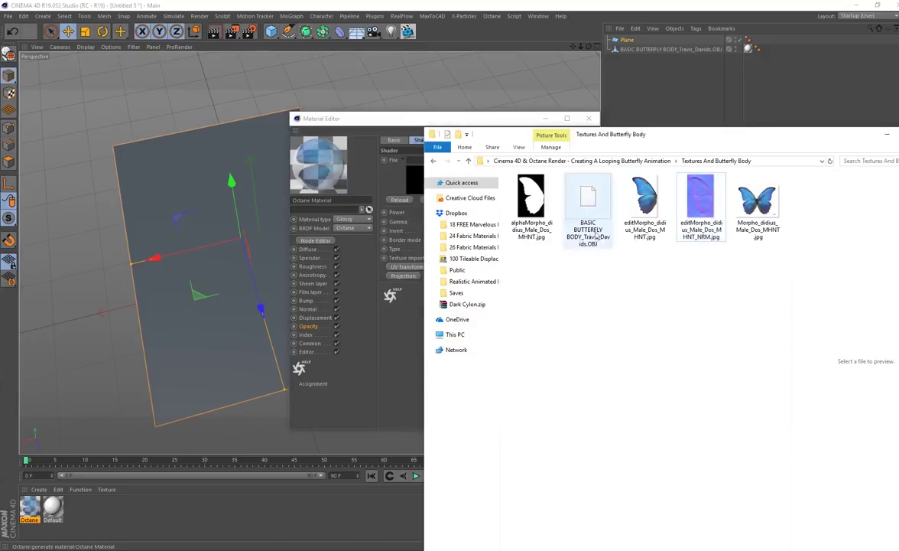
pyautogui.moveTo(534, 196); pyautogui.dragTo(415, 182)
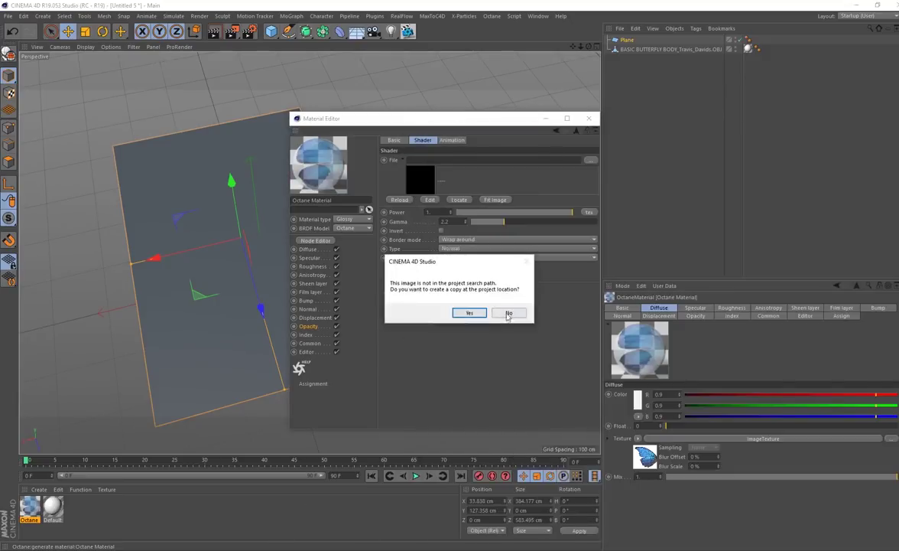
pyautogui.click(508, 314)
# Apply the wing material to the wing plane and rotate the plane's heading to about 180° so the wing root faces the body
pyautogui.moveTo(434, 123); pyautogui.dragTo(484, 130)
pyautogui.moveTo(30, 505); pyautogui.dragTo(218, 319)
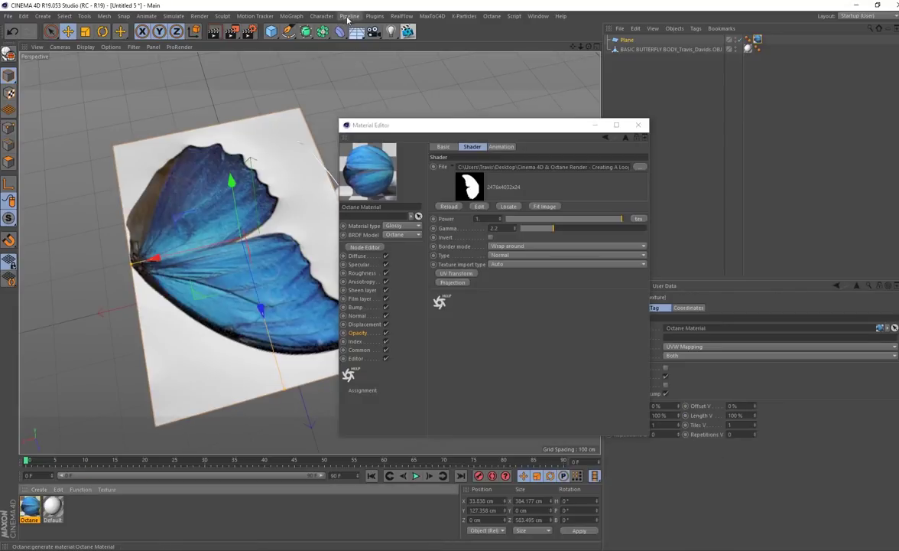
pyautogui.keyDown('alt'); pyautogui.moveTo(295, 195); pyautogui.dragTo(243, 308); pyautogui.keyUp('alt')
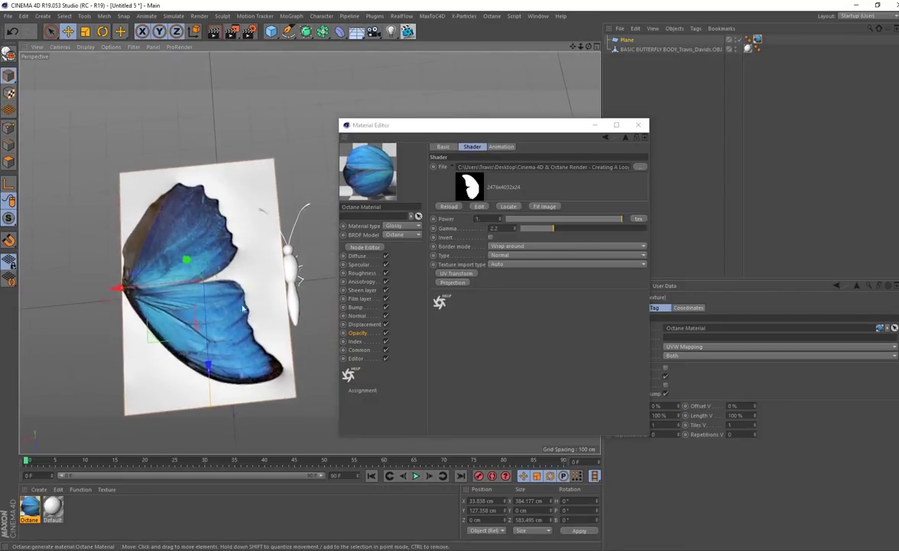
pyautogui.keyDown('alt'); pyautogui.moveTo(160, 306); pyautogui.dragTo(241, 267); pyautogui.keyUp('alt')
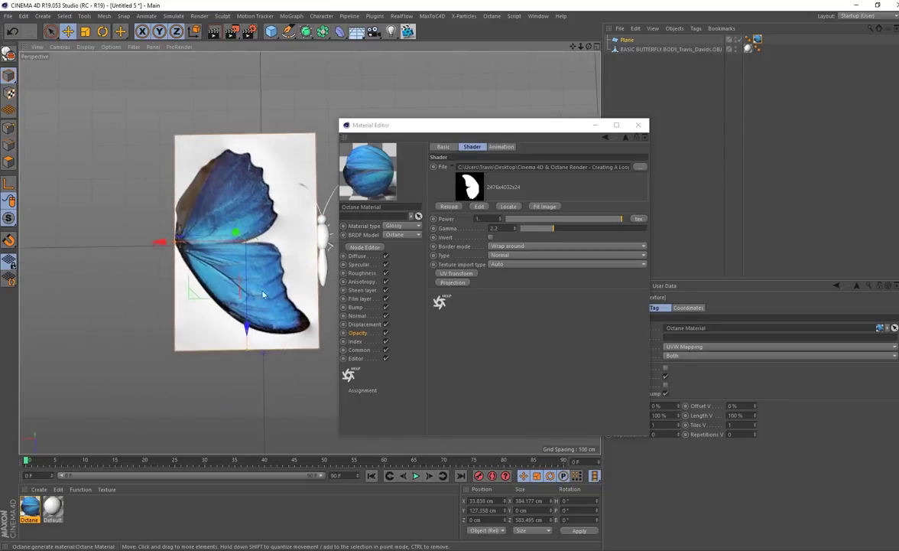
pyautogui.press('r')
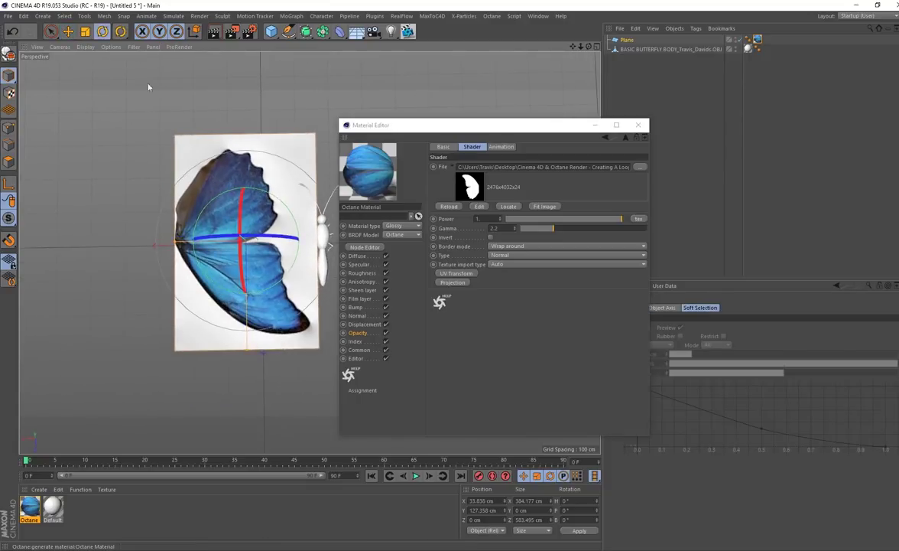
pyautogui.moveTo(233, 321); pyautogui.dragTo(282, 167)
pyautogui.keyDown('alt'); pyautogui.moveTo(222, 294); pyautogui.dragTo(314, 289); pyautogui.keyUp('alt')
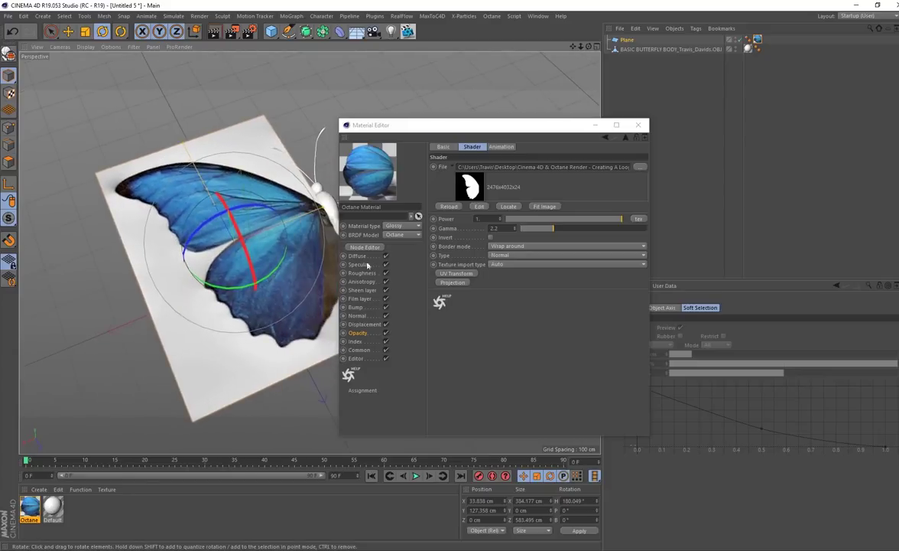
# Close the material settings, open the Octane Live Viewer beside the model and start a live render
pyautogui.click(638, 124)
pyautogui.click(369, 16)
pyautogui.moveTo(433, 43)
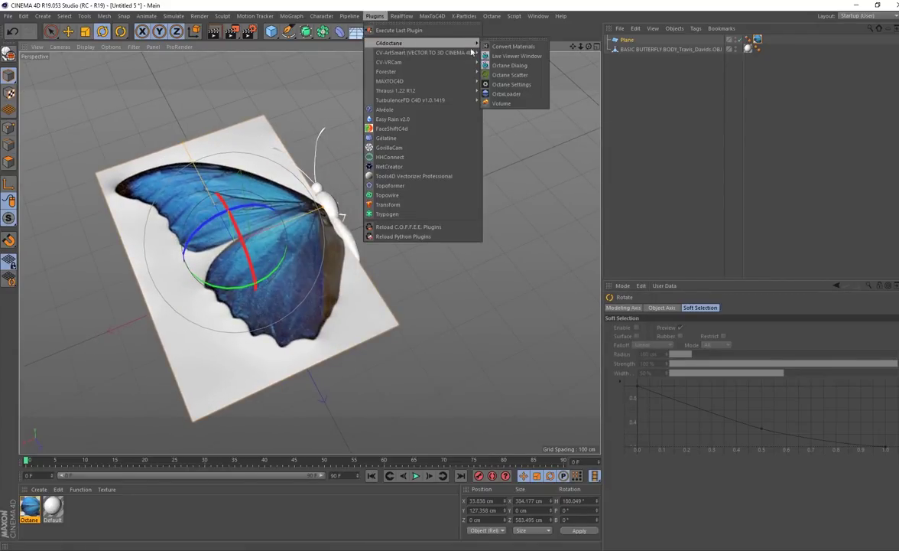
pyautogui.click(517, 56)
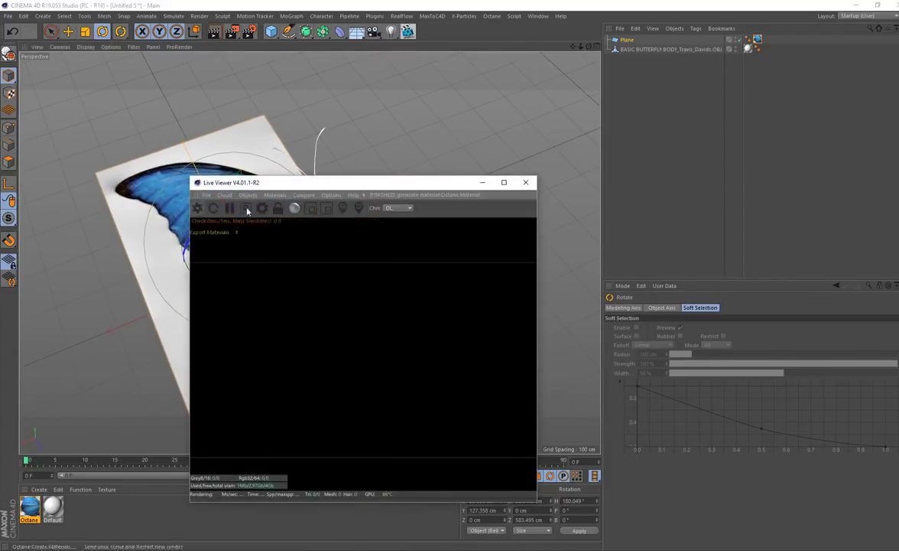
pyautogui.moveTo(298, 179); pyautogui.dragTo(535, 161)
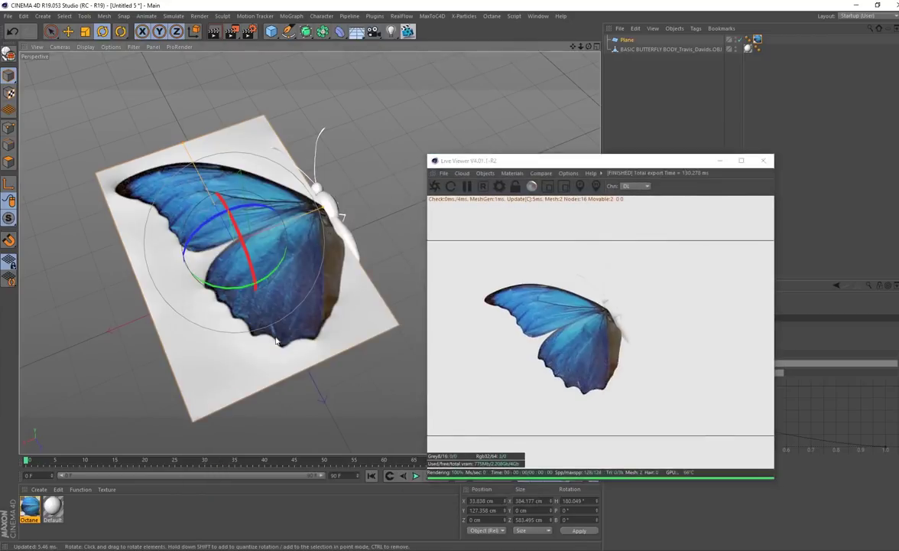
# Disable the Opacity channel of the wing material
pyautogui.doubleClick(31, 523)
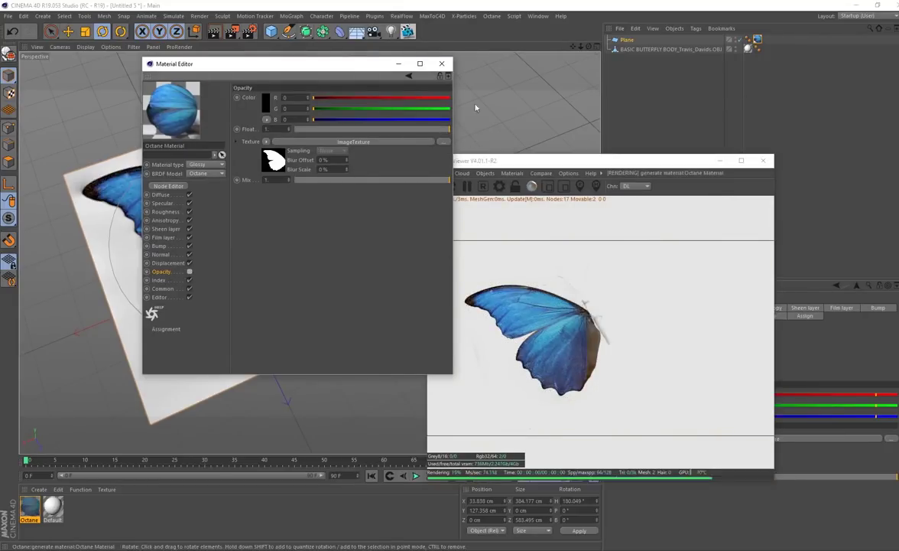
pyautogui.click(442, 63)
# Add a second plane beneath the butterfly and scale it to about 1264 by 1264 cm
pyautogui.moveTo(273, 35); pyautogui.dragTo(359, 71)
pyautogui.press('t')
pyautogui.moveTo(163, 130); pyautogui.dragTo(111, 141)
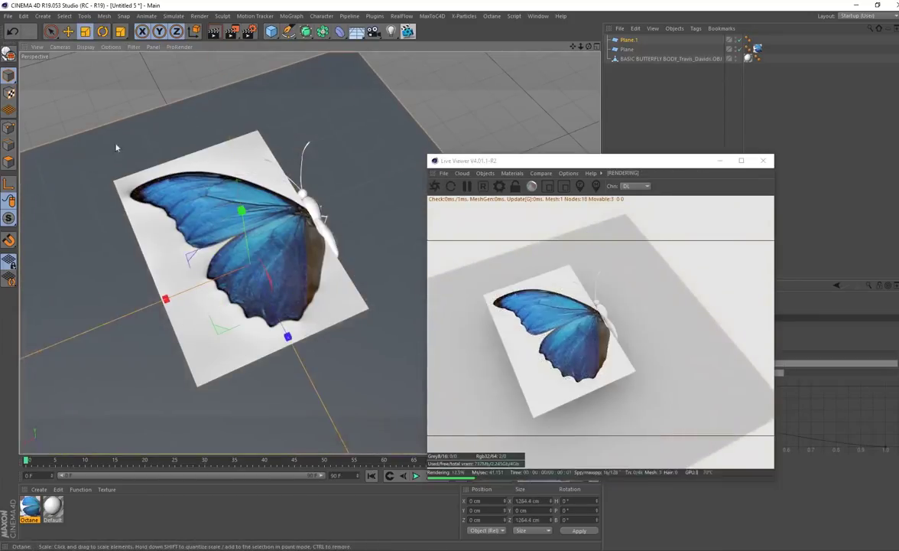
# Create a second Octane material and apply it to the large floor plane
pyautogui.click(58, 489)
pyautogui.click(38, 489)
pyautogui.moveTo(113, 421)
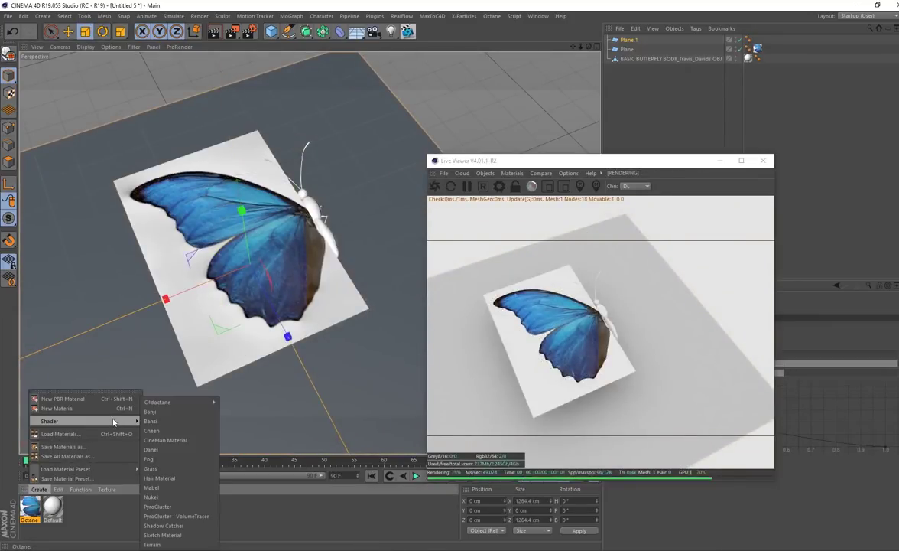
pyautogui.moveTo(215, 401)
pyautogui.click(243, 411)
pyautogui.moveTo(28, 507); pyautogui.dragTo(57, 420)
# Set the floor material's Diffuse color to a dark grey, about 0.04 in each RGB channel
pyautogui.doubleClick(27, 508)
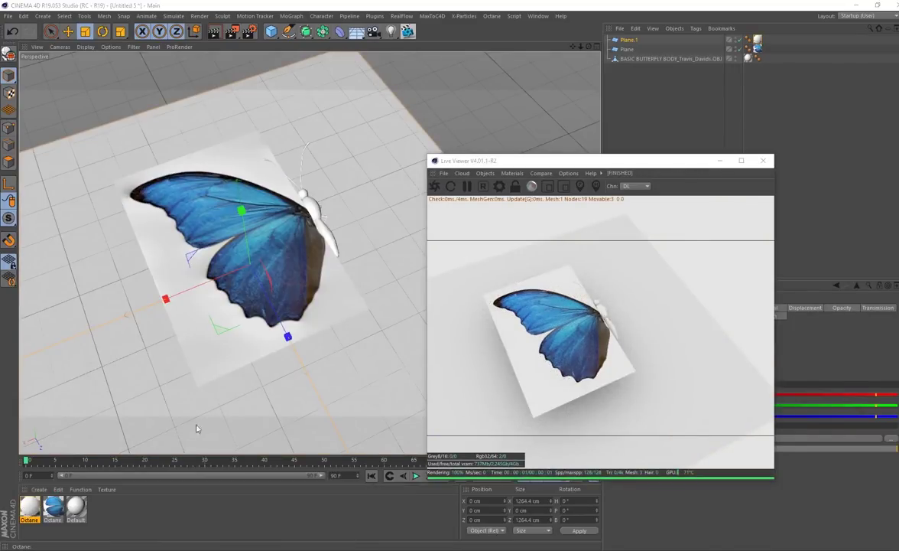
pyautogui.click(165, 195)
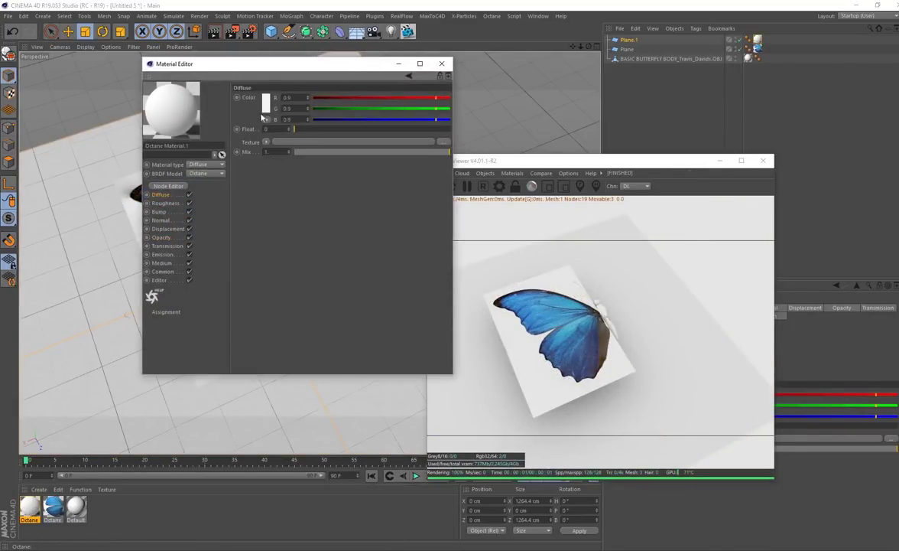
pyautogui.click(265, 105)
pyautogui.click(254, 123)
pyautogui.click(245, 140)
pyautogui.click(250, 139)
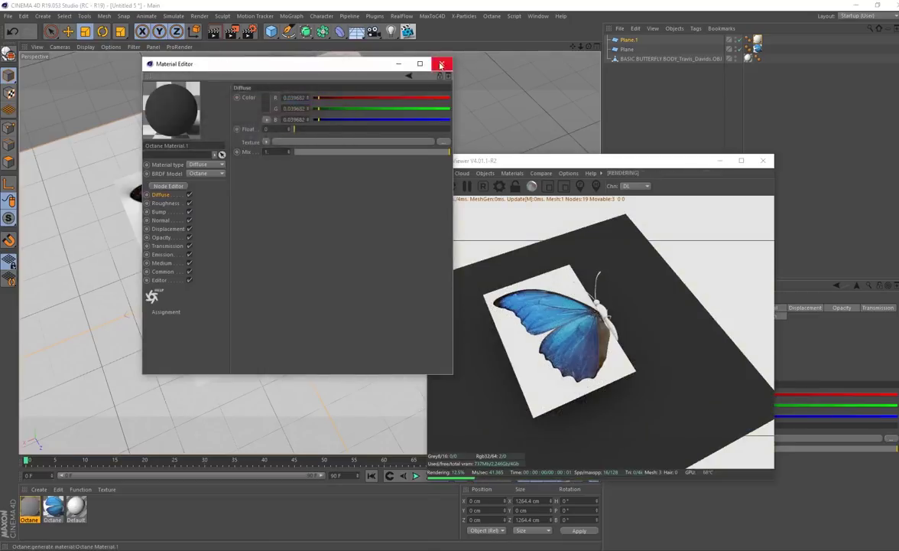
pyautogui.click(441, 64)
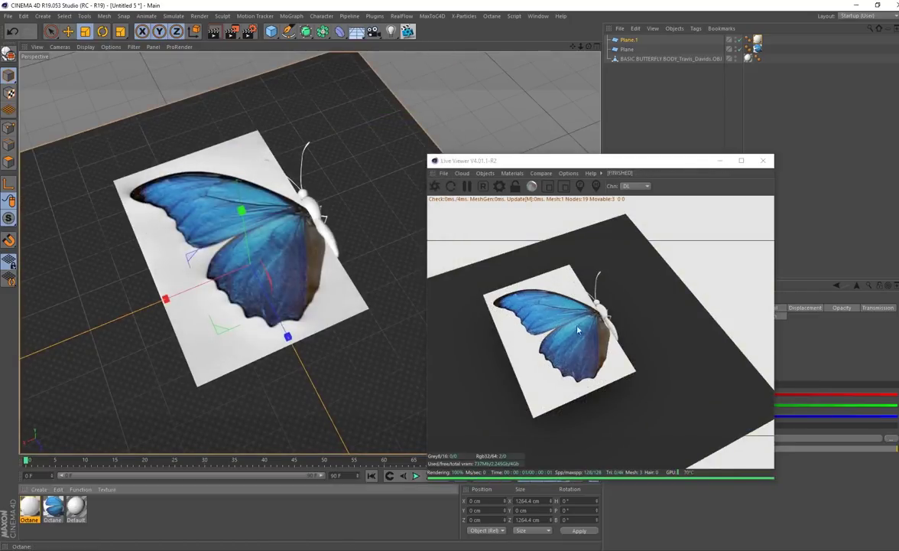
# Enable the wing material's Opacity channel and lower its Mix to about 0.83
pyautogui.doubleClick(52, 507)
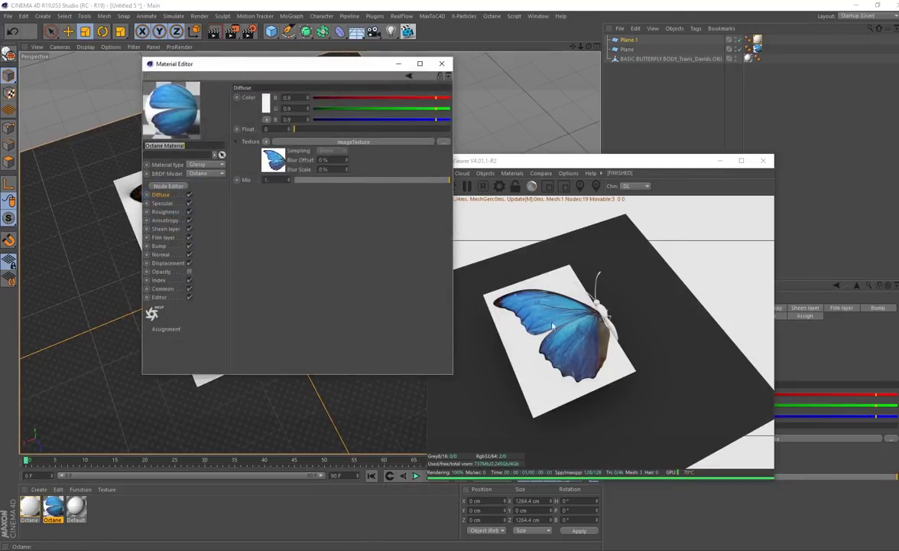
pyautogui.click(189, 271)
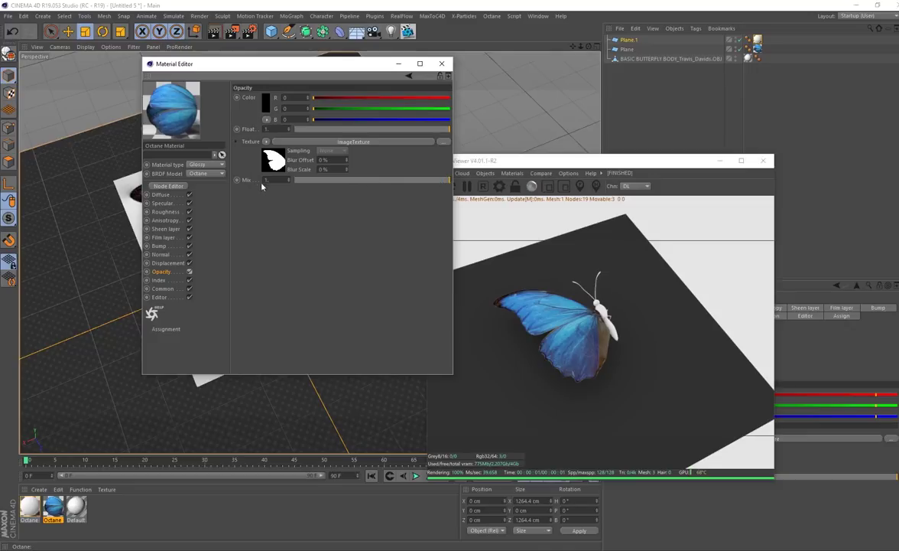
pyautogui.moveTo(440, 182); pyautogui.dragTo(423, 182)
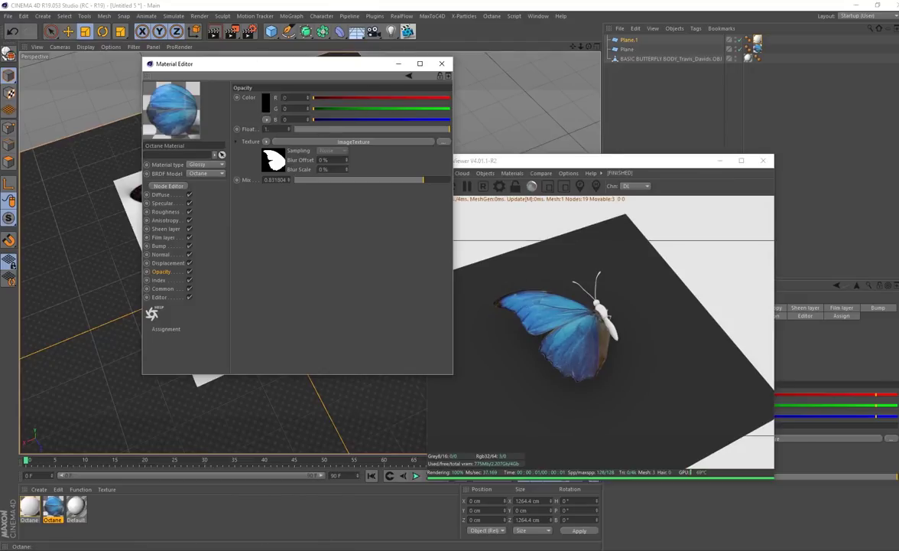
pyautogui.click(442, 64)
# Review the Roughness settings of the dark floor material
pyautogui.keyDown('alt'); pyautogui.moveTo(239, 214); pyautogui.dragTo(276, 243); pyautogui.keyUp('alt')
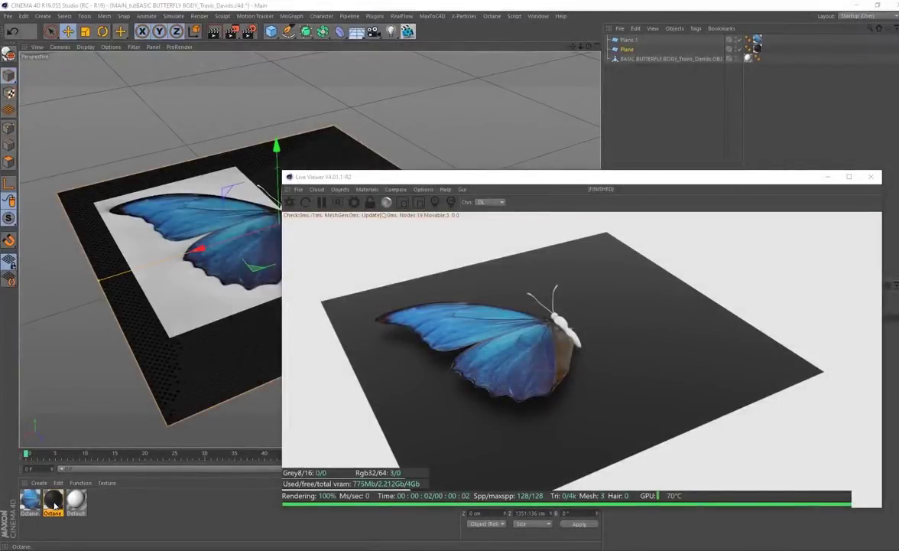
pyautogui.doubleClick(55, 504)
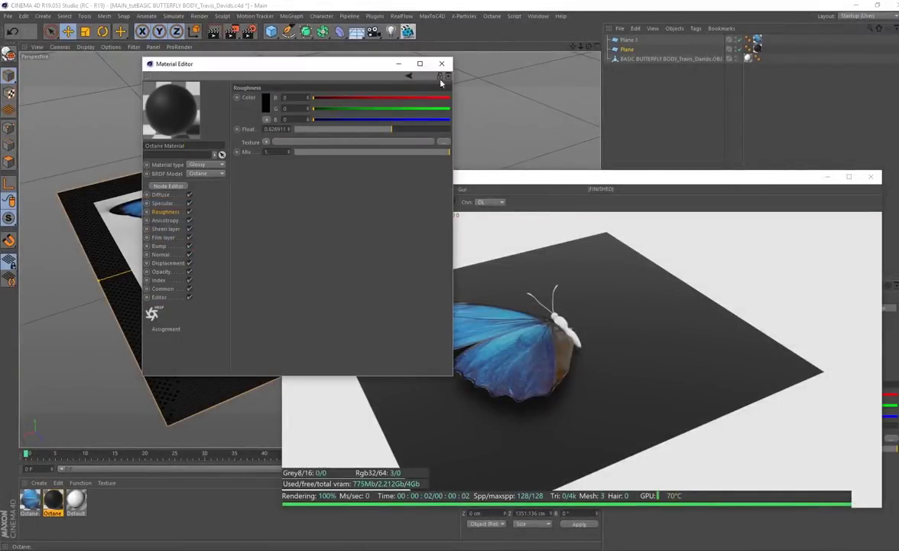
pyautogui.click(442, 65)
# Examine the wing's cut-out, its shadow and the butterfly body from several angles in the live render, ending with the wing material selected
pyautogui.keyDown('alt'); pyautogui.moveTo(146, 222); pyautogui.dragTo(149, 197); pyautogui.keyUp('alt')
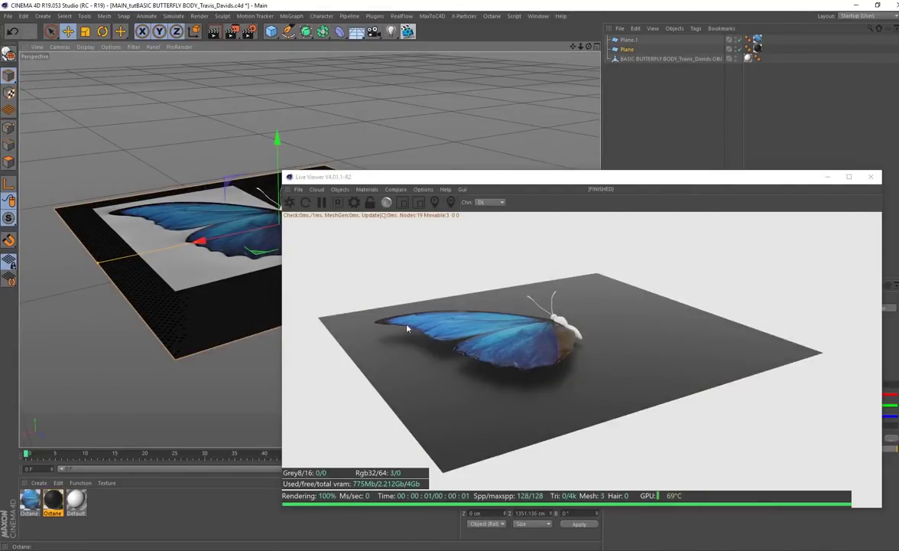
pyautogui.keyDown('alt'); pyautogui.moveTo(203, 327); pyautogui.dragTo(373, 357); pyautogui.keyUp('alt')
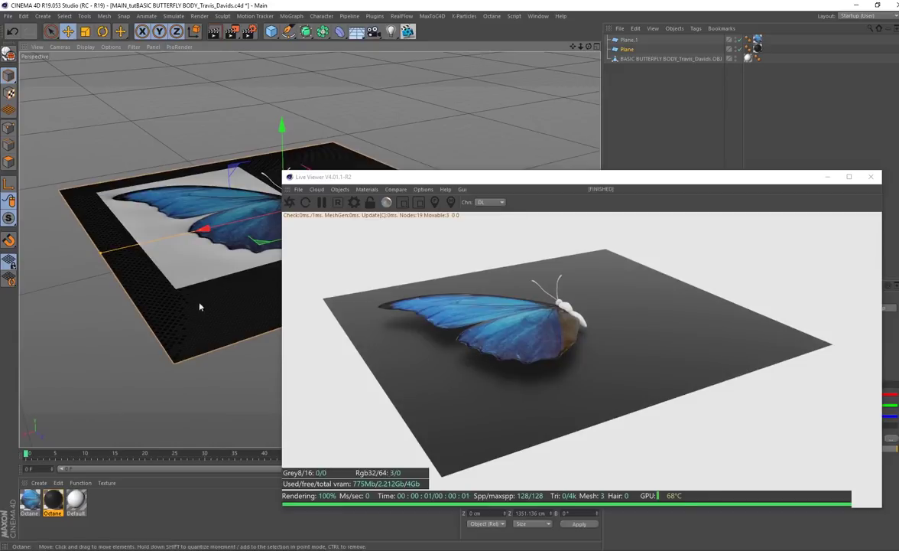
pyautogui.keyDown('alt'); pyautogui.moveTo(198, 303); pyautogui.dragTo(254, 332); pyautogui.keyUp('alt')
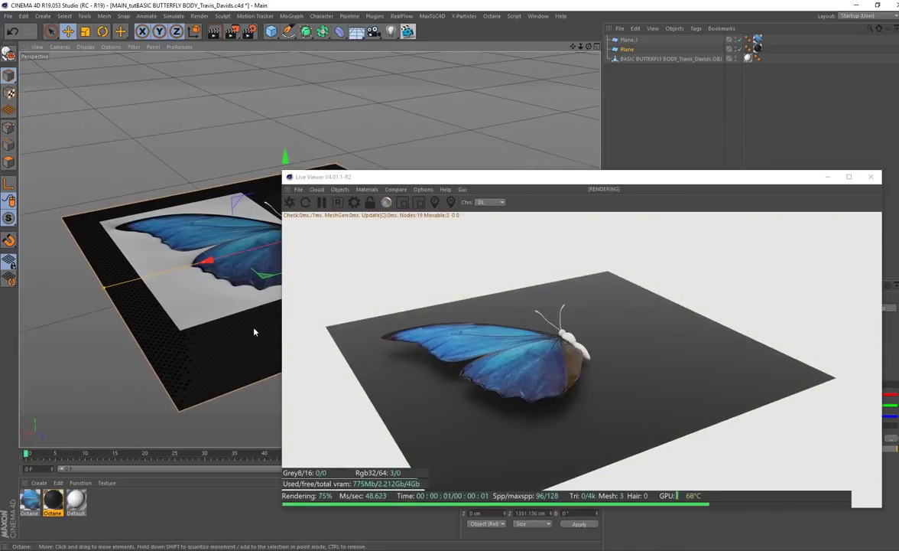
pyautogui.keyDown('alt'); pyautogui.moveTo(224, 215); pyautogui.dragTo(177, 254); pyautogui.keyUp('alt')
pyautogui.keyDown('alt'); pyautogui.moveTo(152, 314); pyautogui.dragTo(264, 280); pyautogui.keyUp('alt')
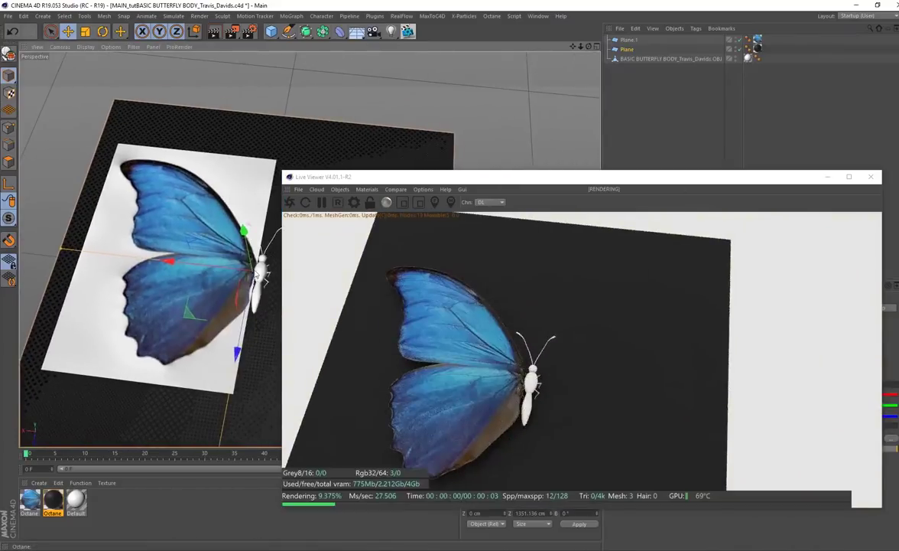
pyautogui.click(258, 272)
pyautogui.keyDown('alt'); pyautogui.moveTo(143, 283); pyautogui.dragTo(240, 281); pyautogui.keyUp('alt')
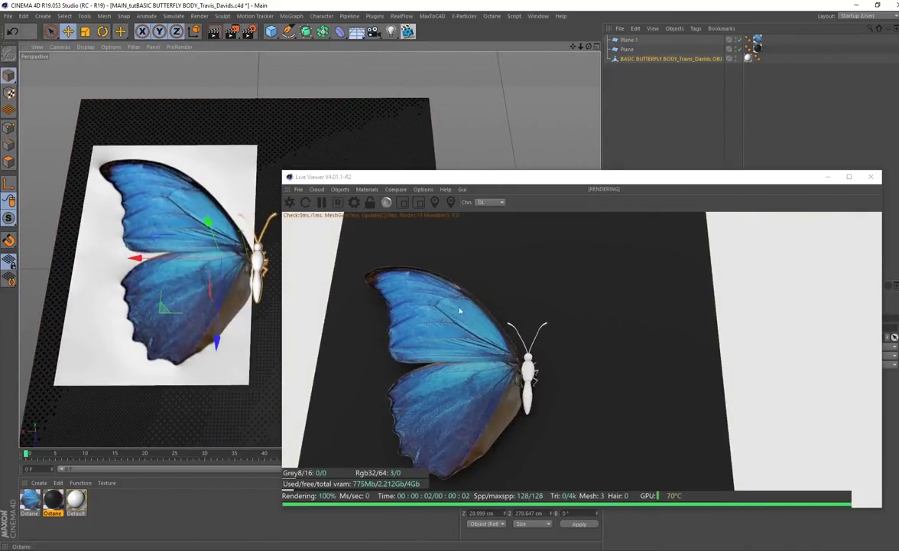
pyautogui.keyDown('alt'); pyautogui.moveTo(122, 368); pyautogui.dragTo(155, 364); pyautogui.keyUp('alt')
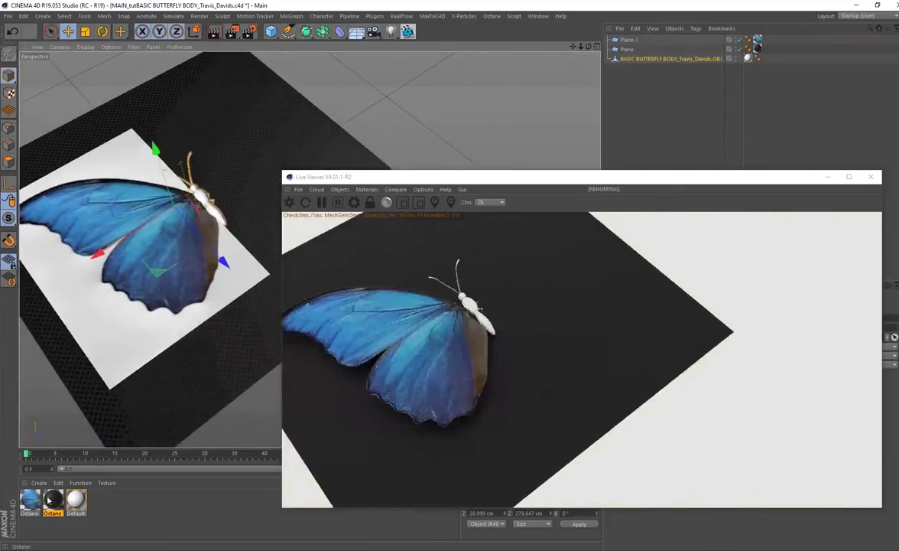
pyautogui.click(29, 510)
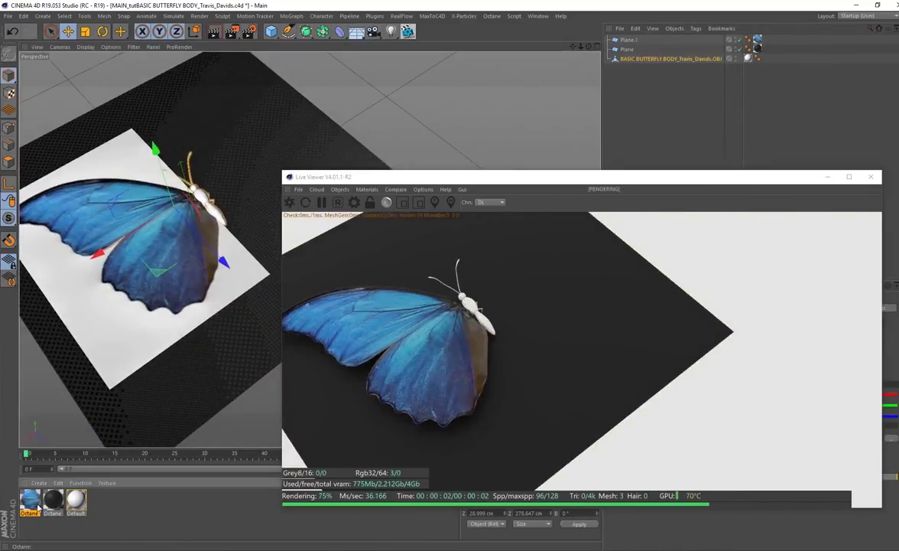
# Duplicate the blue wing material and assign the copy to the butterfly body
pyautogui.hotkey('ctrl', 'c')
pyautogui.hotkey('ctrl', 'v')
pyautogui.moveTo(29, 504); pyautogui.dragTo(204, 199)
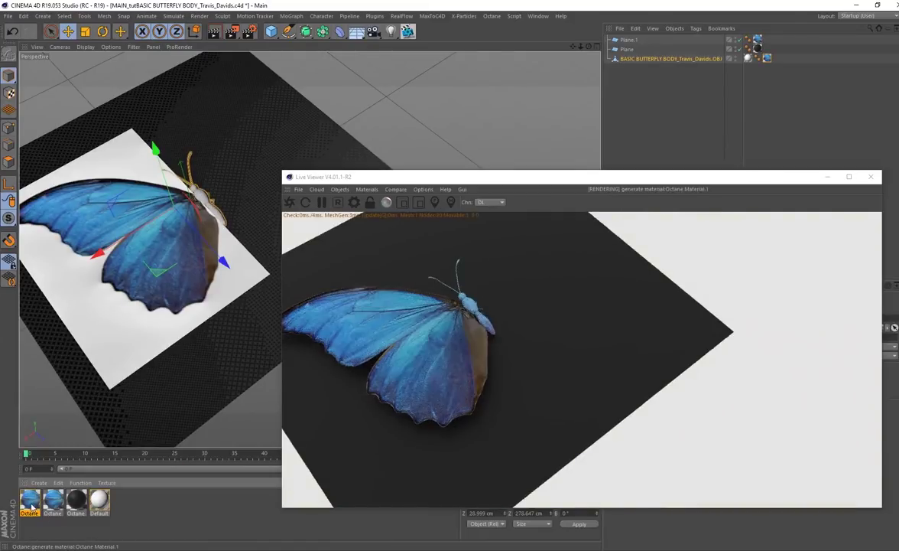
# Clear the texture from the Opacity channel of the body's duplicated material
pyautogui.doubleClick(31, 505)
pyautogui.click(161, 273)
pyautogui.click(266, 141)
pyautogui.click(272, 146)
pyautogui.moveTo(249, 67); pyautogui.dragTo(431, 93)
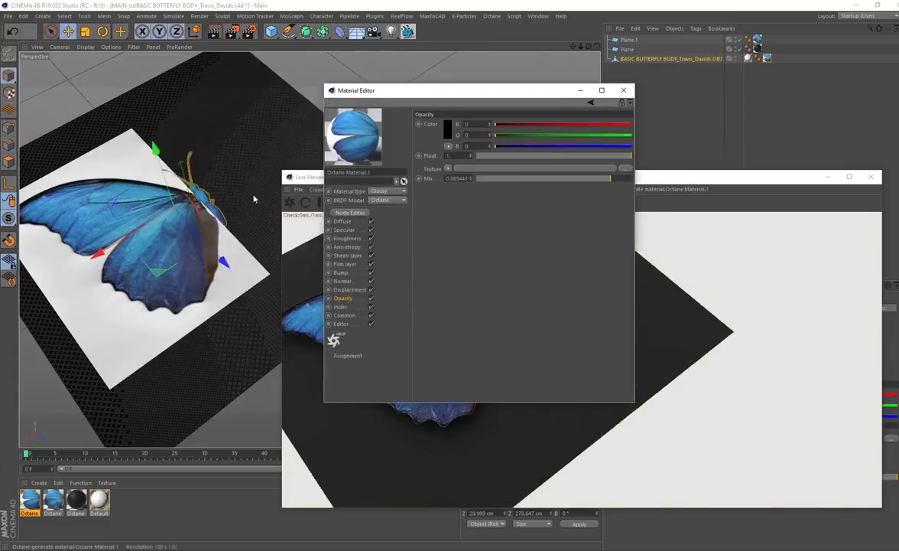
# Set the UV Transform scale of the body material's Diffuse image to 33 on all axes, with the aspect ratio locked
pyautogui.click(341, 221)
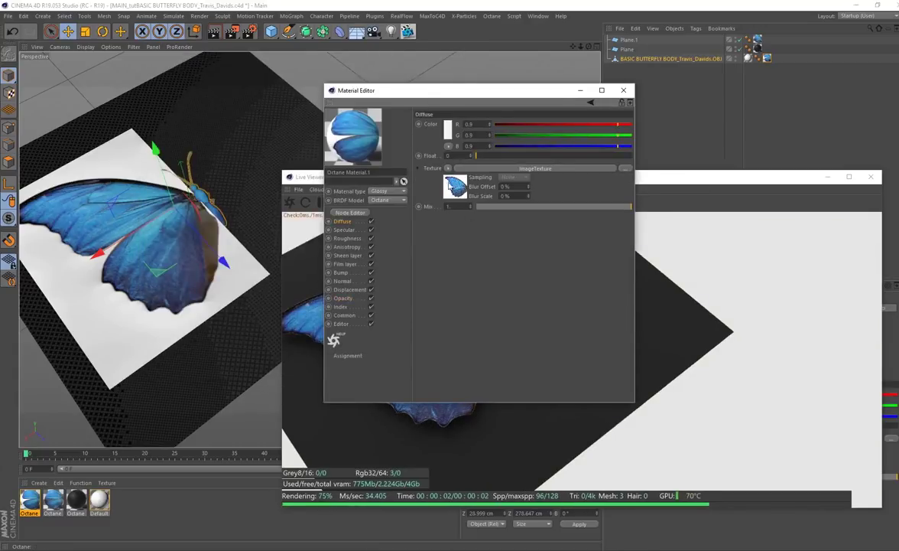
pyautogui.click(453, 186)
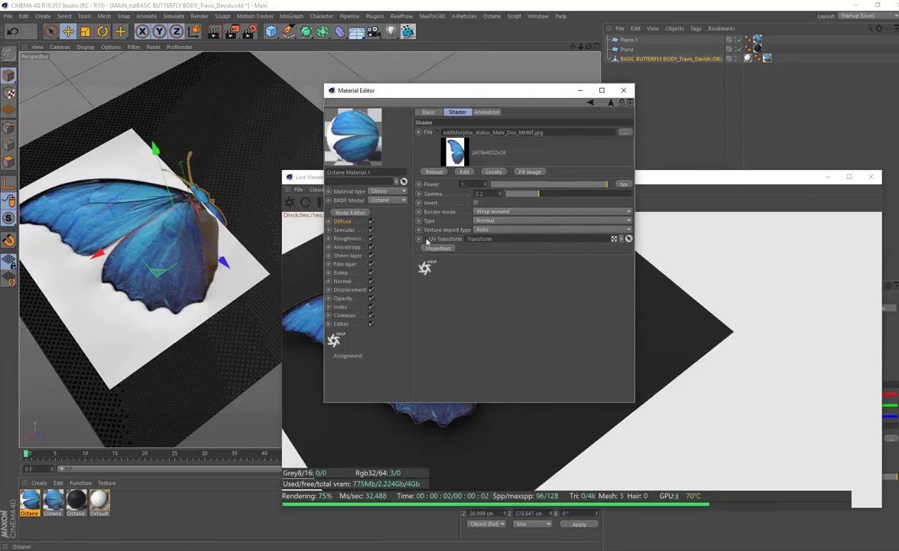
pyautogui.click(421, 238)
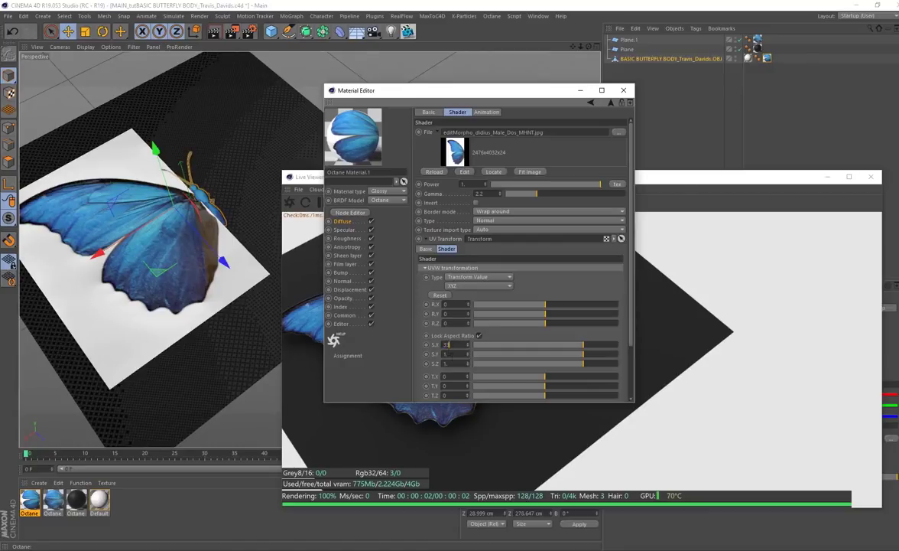
pyautogui.press('Return')
pyautogui.moveTo(398, 91); pyautogui.dragTo(156, 155)
pyautogui.moveTo(304, 183); pyautogui.dragTo(250, 165)
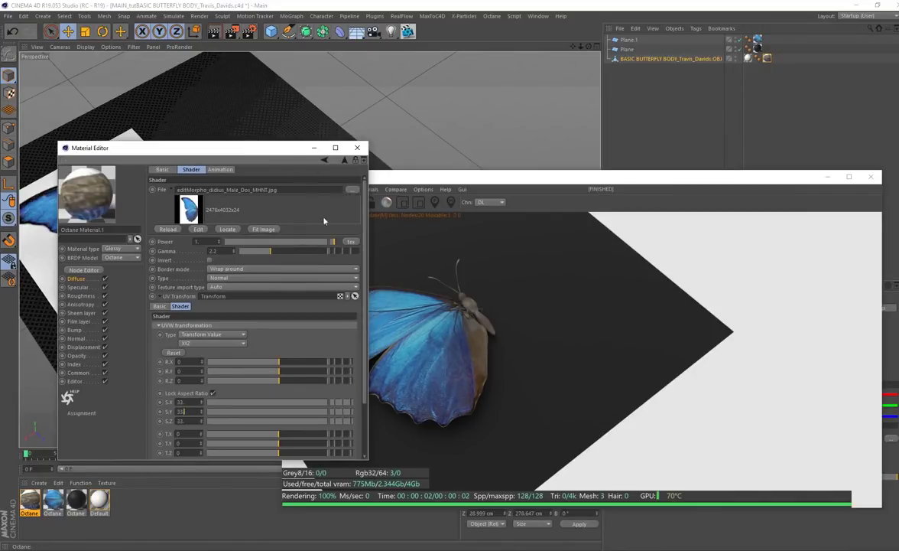
pyautogui.click(358, 148)
# Add an Octane area light, raise it about 745 cm above the butterfly and pitch it about -84° to face down
pyautogui.keyDown('alt'); pyautogui.moveTo(184, 214); pyautogui.dragTo(200, 249); pyautogui.keyUp('alt')
pyautogui.click(339, 191)
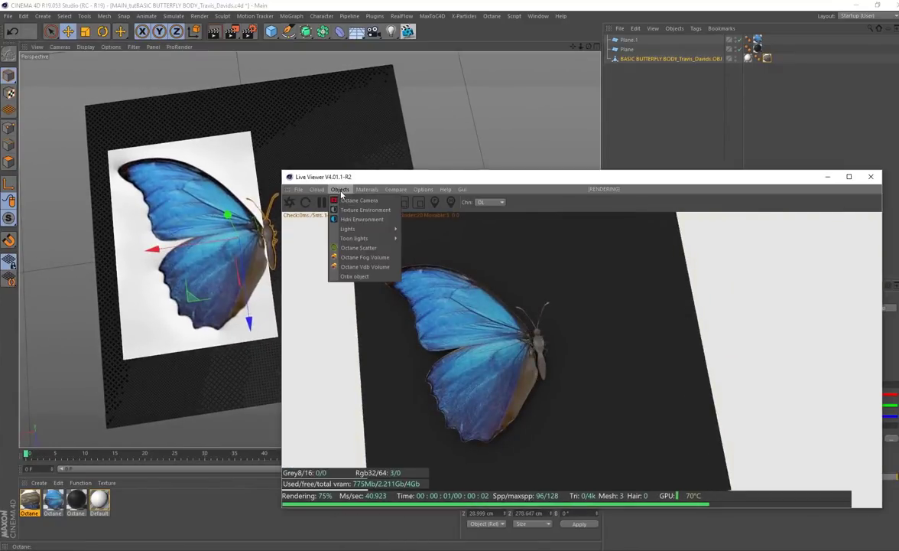
pyautogui.moveTo(367, 229)
pyautogui.click(434, 251)
pyautogui.keyDown('alt'); pyautogui.moveTo(107, 277); pyautogui.dragTo(209, 88); pyautogui.keyUp('alt')
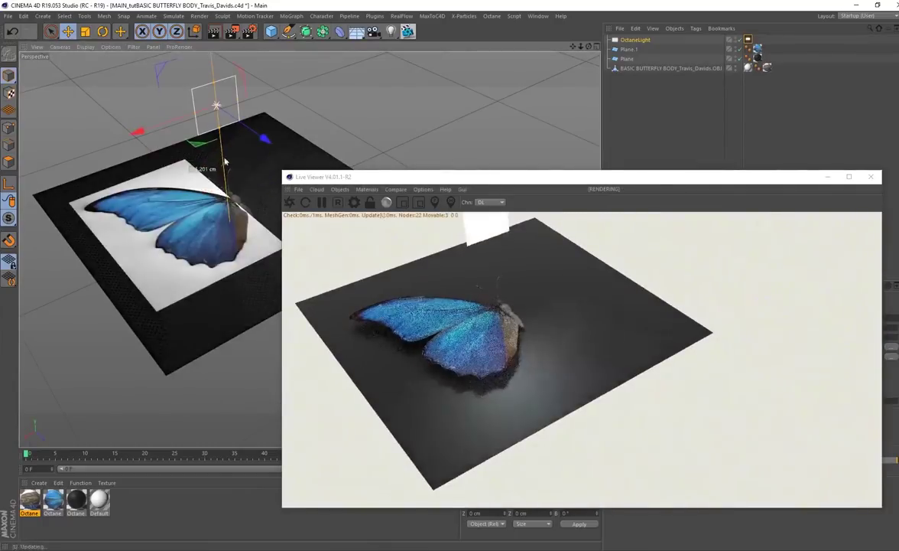
pyautogui.press('r')
pyautogui.moveTo(229, 142); pyautogui.dragTo(272, 245)
pyautogui.press('e')
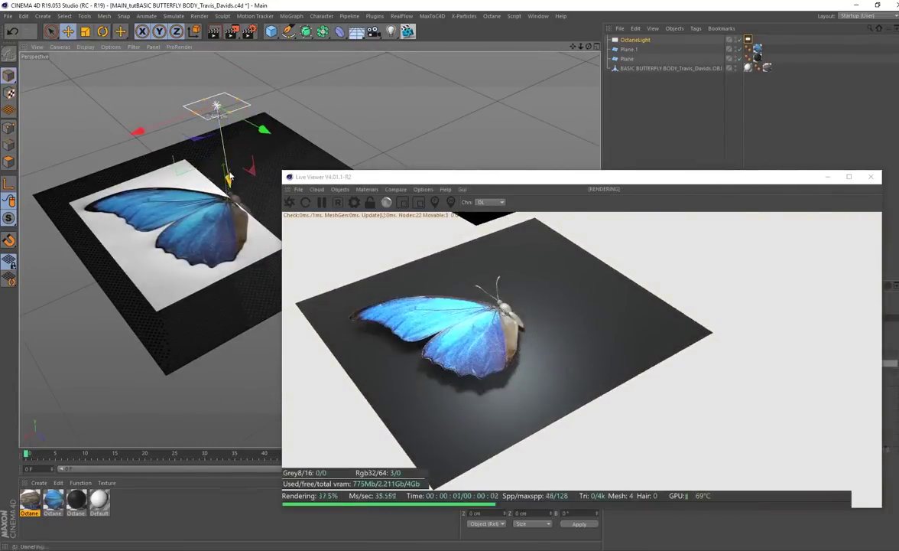
pyautogui.keyDown('alt'); pyautogui.moveTo(209, 300); pyautogui.dragTo(308, 238); pyautogui.keyUp('alt')
# Lower the power of the Octane area light above the butterfly
pyautogui.click(748, 41)
pyautogui.moveTo(732, 178); pyautogui.dragTo(505, 127)
pyautogui.moveTo(846, 330); pyautogui.dragTo(836, 331)
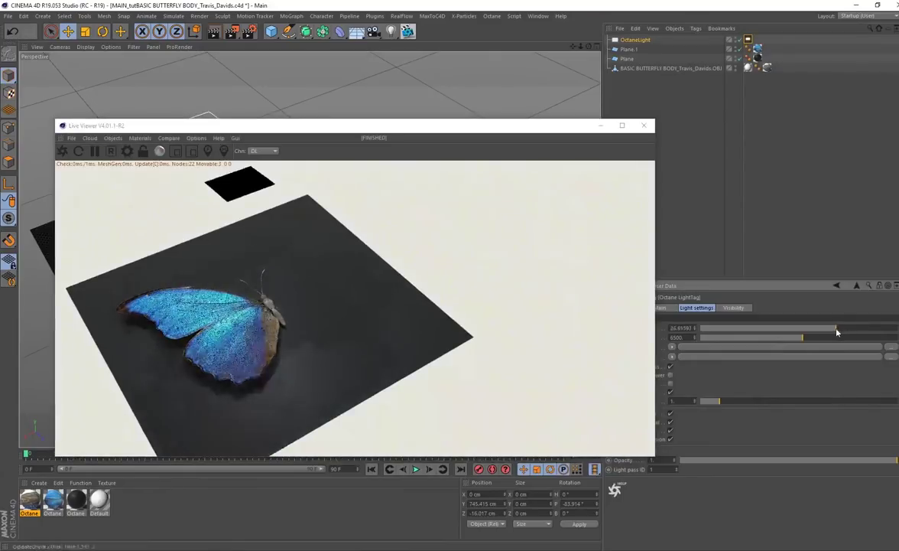
pyautogui.moveTo(337, 125); pyautogui.dragTo(548, 116)
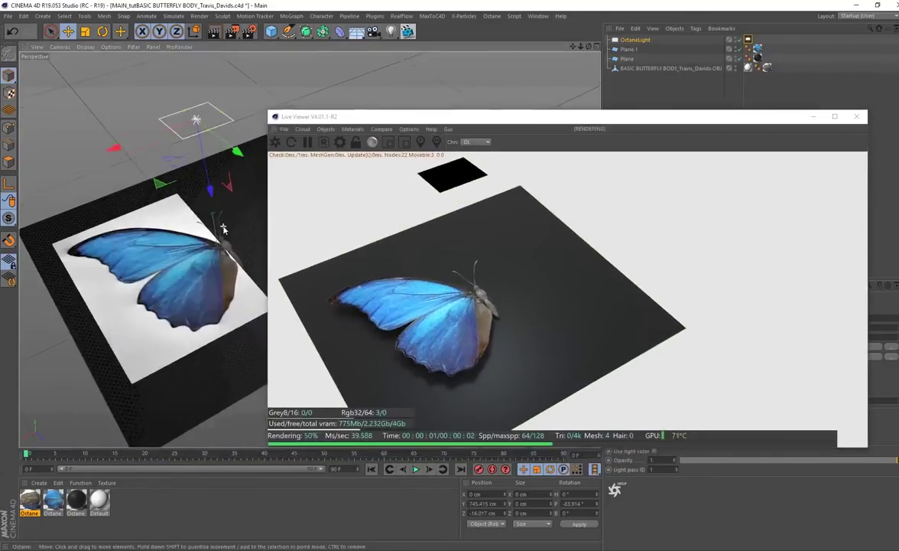
pyautogui.keyDown('alt'); pyautogui.moveTo(155, 217); pyautogui.dragTo(98, 245); pyautogui.keyUp('alt')
pyautogui.keyDown('alt'); pyautogui.moveTo(97, 245); pyautogui.dragTo(192, 206, button='middle'); pyautogui.keyUp('alt')
pyautogui.keyDown('alt'); pyautogui.moveTo(147, 243); pyautogui.dragTo(186, 172); pyautogui.keyUp('alt')
pyautogui.scroll(1, 141, 255)
pyautogui.keyDown('alt'); pyautogui.moveTo(139, 253); pyautogui.dragTo(195, 252); pyautogui.keyUp('alt')
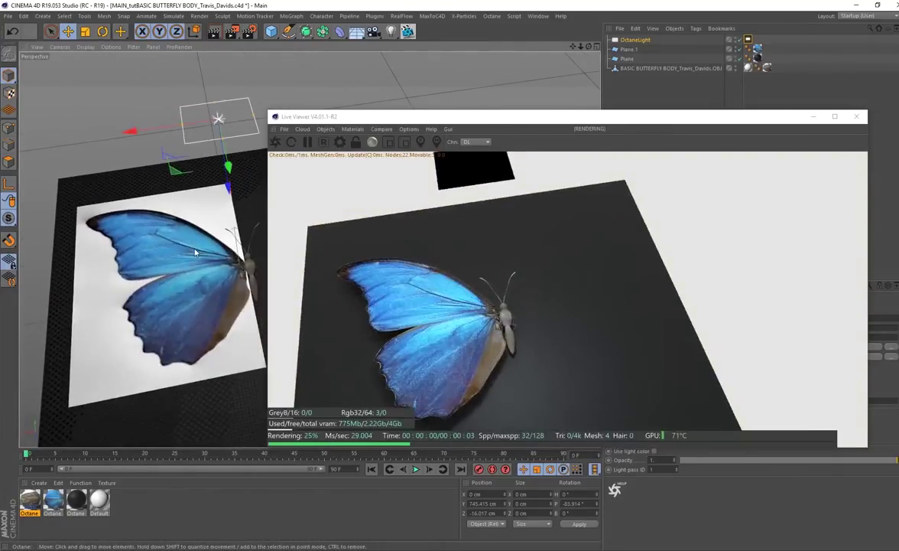
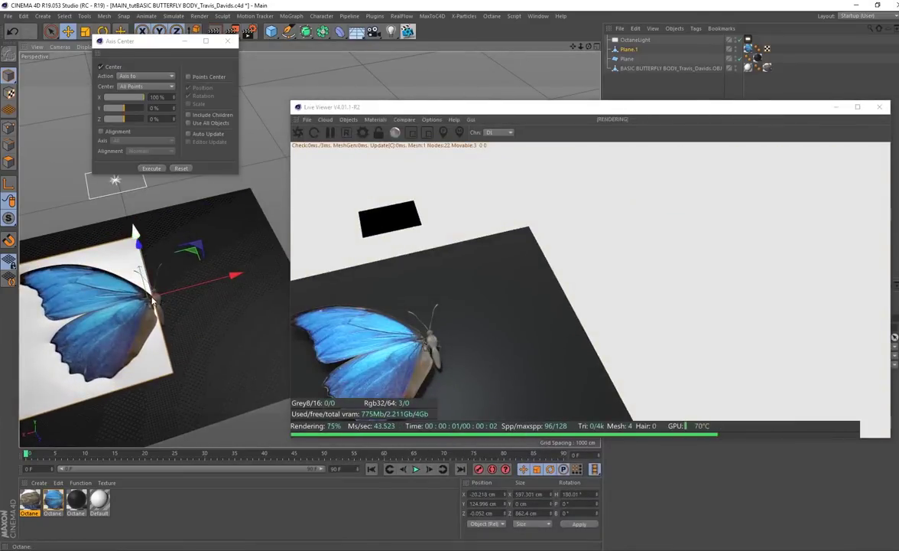
# Close the Axis Center tool and nest the wing plane in a new Symmetry object to mirror the wing
pyautogui.click(229, 41)
pyautogui.scroll(4, 119, 317)
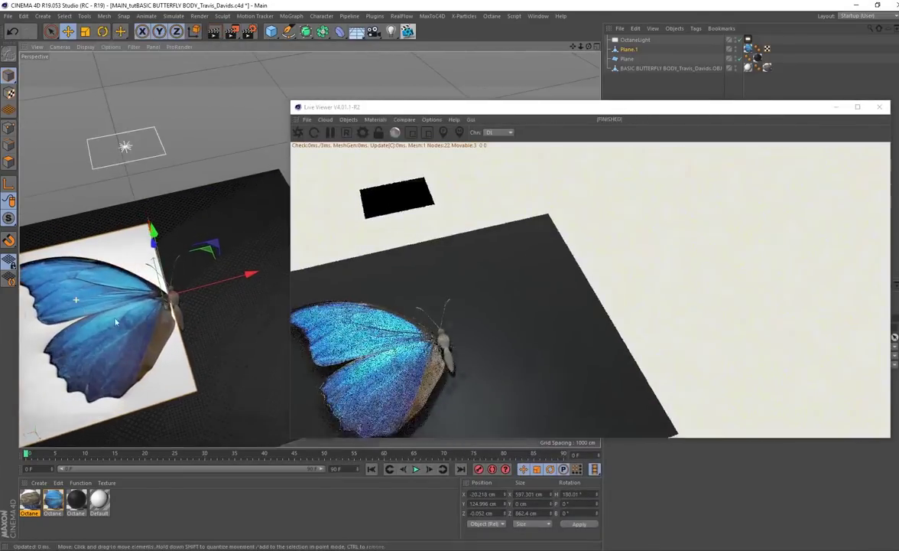
pyautogui.keyDown('alt'); pyautogui.moveTo(192, 312); pyautogui.dragTo(214, 267); pyautogui.keyUp('alt')
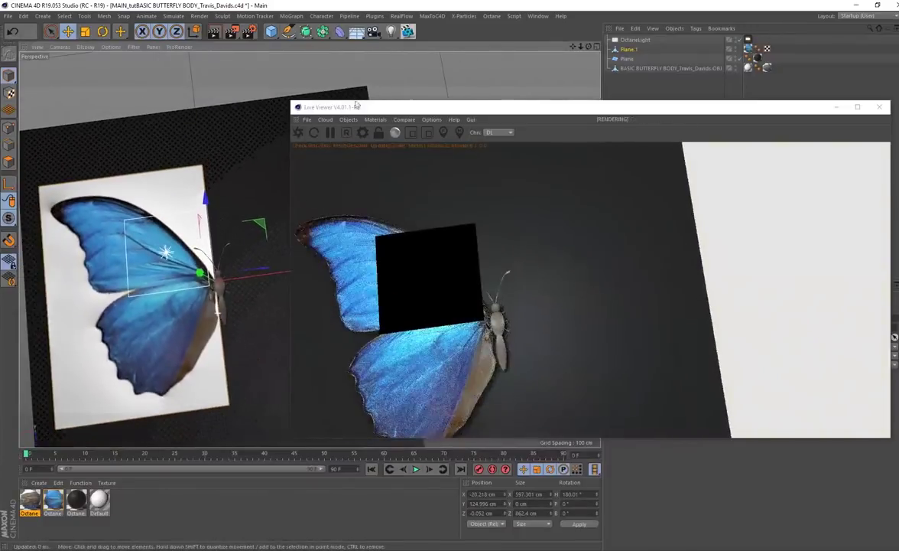
pyautogui.click(322, 33)
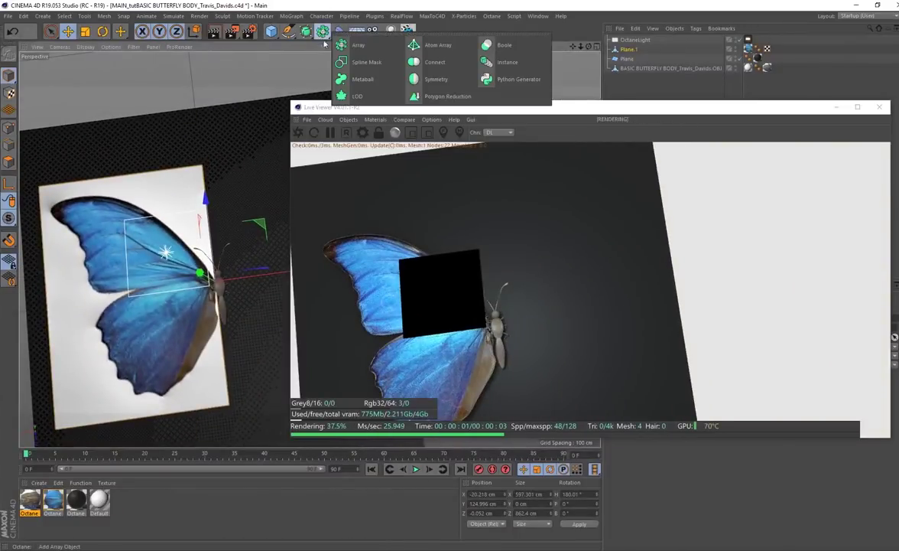
pyautogui.click(436, 80)
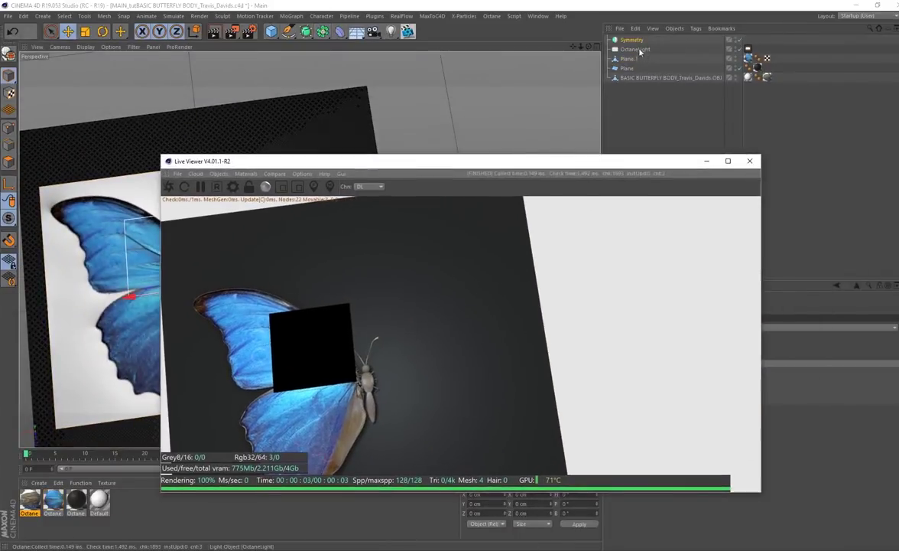
pyautogui.click(630, 59)
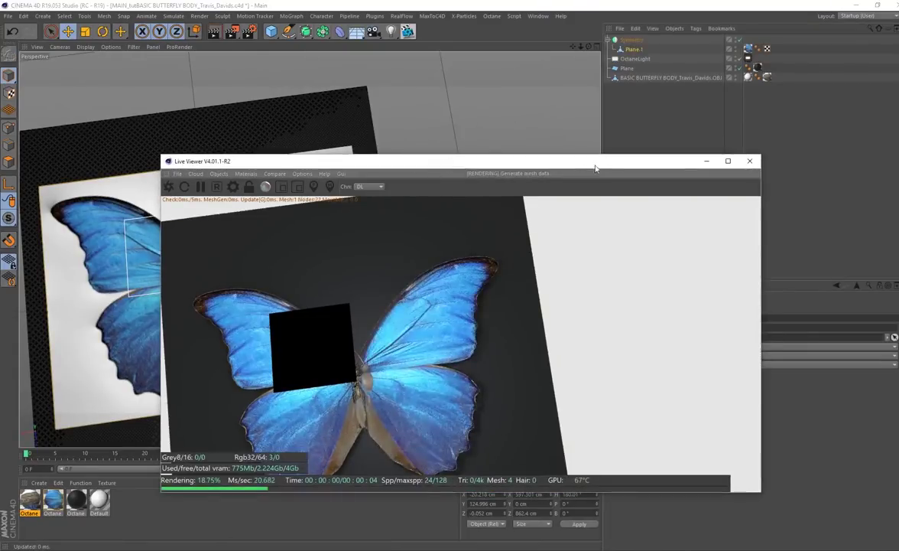
# Offset the wing plane to about X 13 cm and shift the Symmetry object to about X -37 cm, centring the wings on the body
pyautogui.moveTo(382, 161); pyautogui.dragTo(578, 118)
pyautogui.keyDown('alt'); pyautogui.moveTo(245, 322); pyautogui.dragTo(231, 268); pyautogui.keyUp('alt')
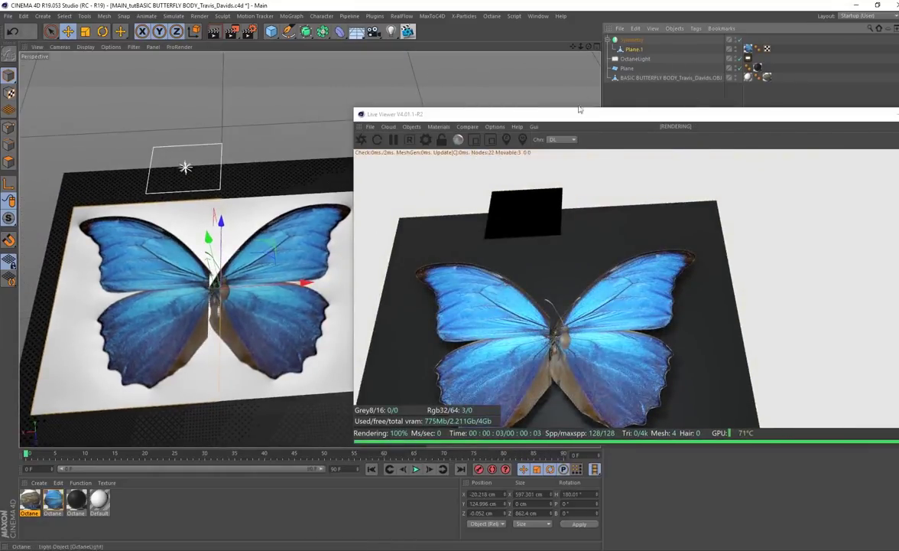
pyautogui.moveTo(290, 289); pyautogui.dragTo(259, 291)
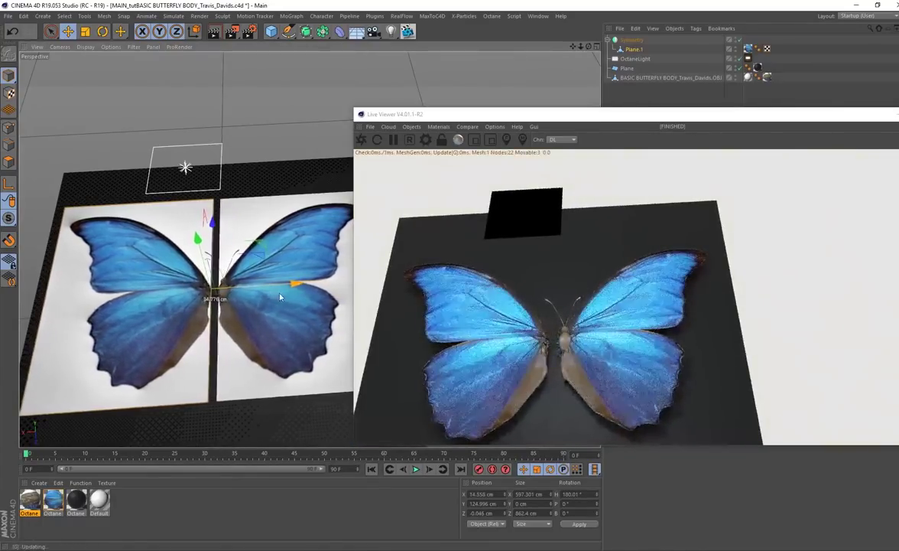
pyautogui.click(629, 39)
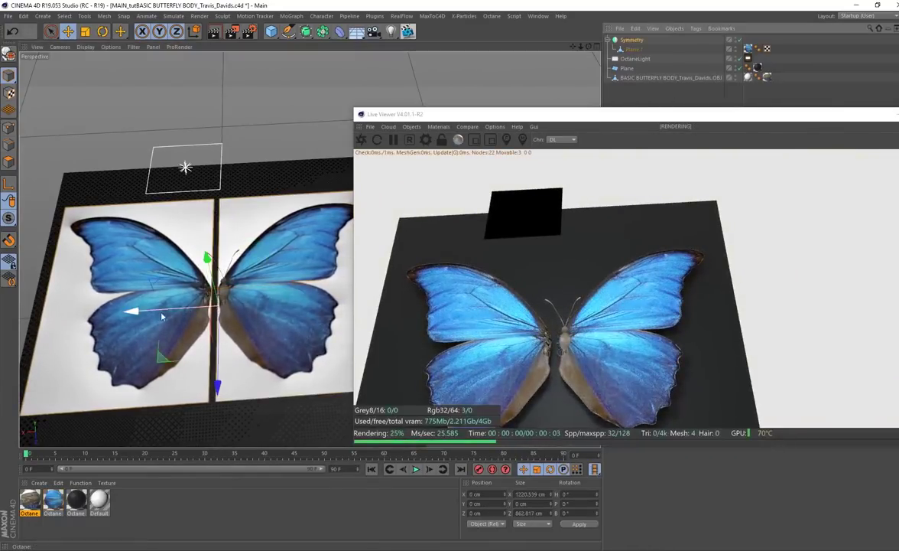
pyautogui.moveTo(167, 315); pyautogui.dragTo(183, 306)
pyautogui.scroll(5, 227, 314)
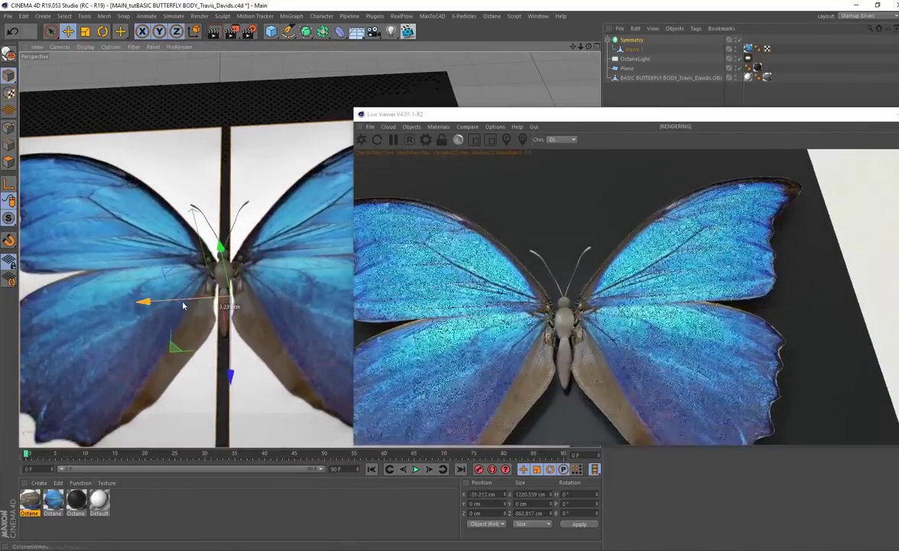
# Narrow the gap between the wings by moving the wing plane to about X 3.6 cm, and raise the Symmetry object about 2.4 cm
pyautogui.click(633, 51)
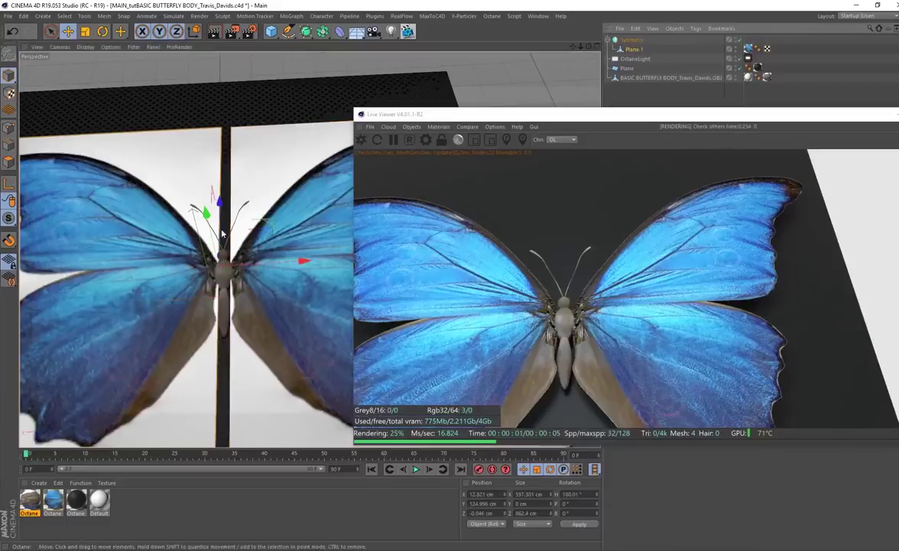
pyautogui.scroll(-2, 288, 258)
pyautogui.moveTo(287, 259); pyautogui.dragTo(290, 261)
pyautogui.keyDown('alt'); pyautogui.moveTo(233, 305); pyautogui.dragTo(258, 223); pyautogui.keyUp('alt')
pyautogui.click(632, 40)
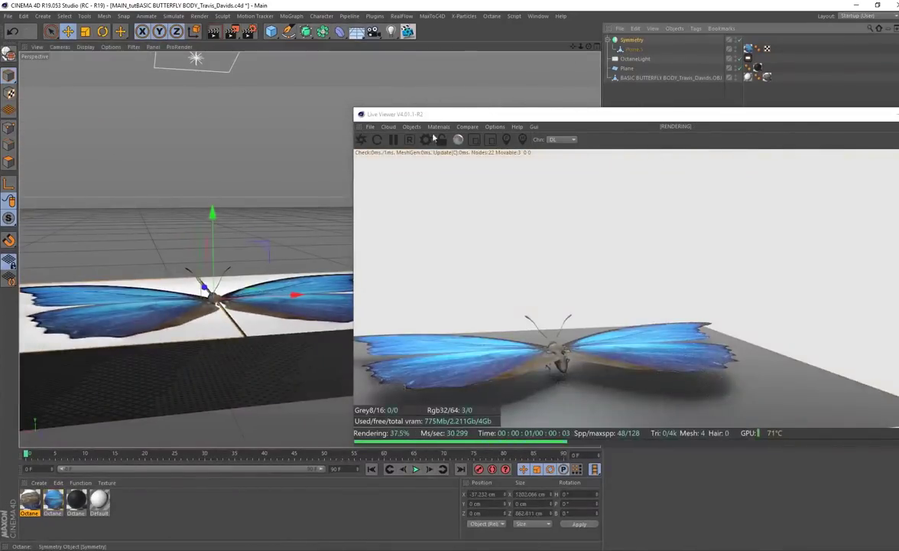
pyautogui.moveTo(213, 266); pyautogui.dragTo(263, 203)
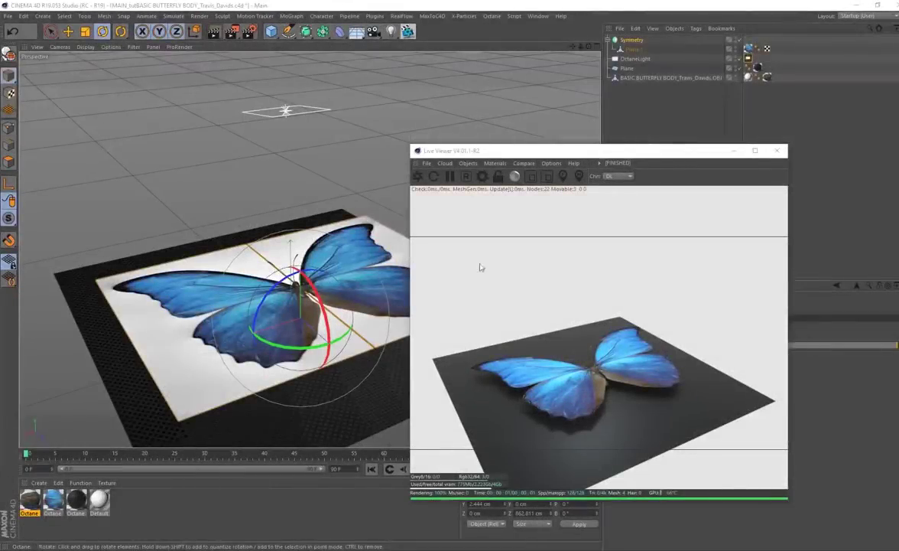
# Turn off Camera visibility for the Octane area light
pyautogui.moveTo(685, 152); pyautogui.dragTo(481, 137)
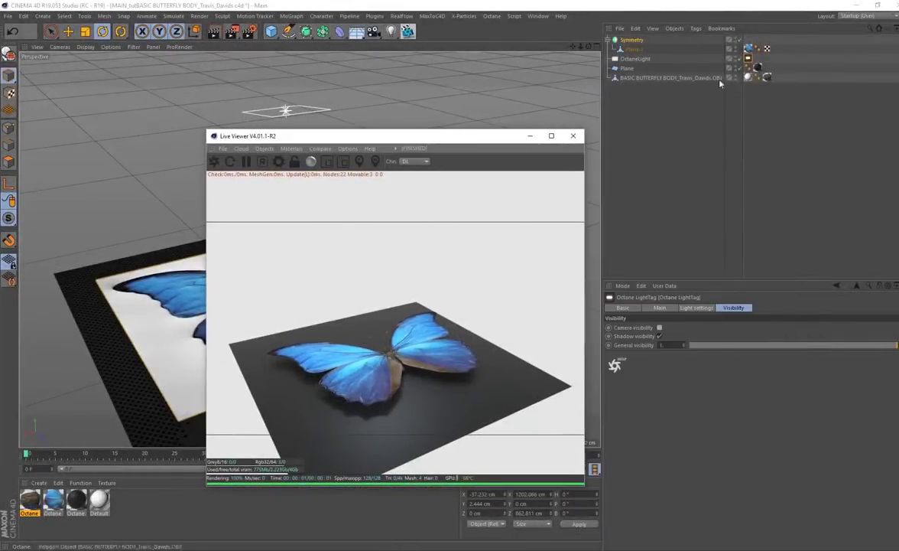
pyautogui.click(736, 308)
pyautogui.click(659, 328)
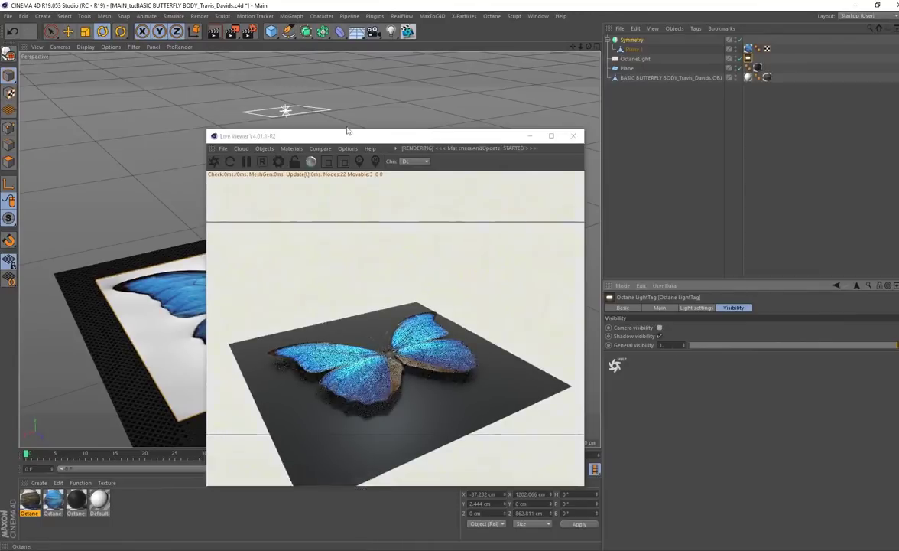
pyautogui.moveTo(345, 136); pyautogui.dragTo(562, 153)
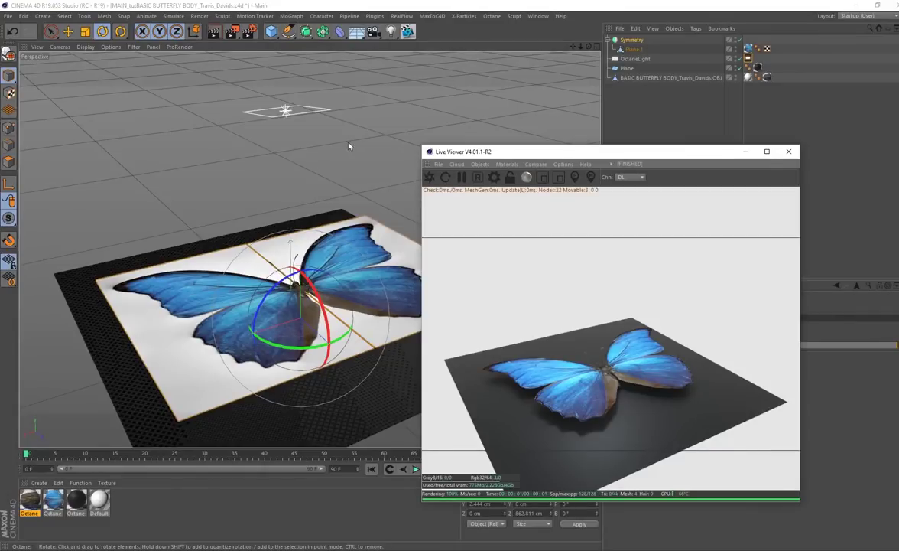
# Add a Vibrate tag to the wing plane inside the Symmetry object
pyautogui.keyDown('alt'); pyautogui.moveTo(247, 175); pyautogui.dragTo(223, 265); pyautogui.keyUp('alt')
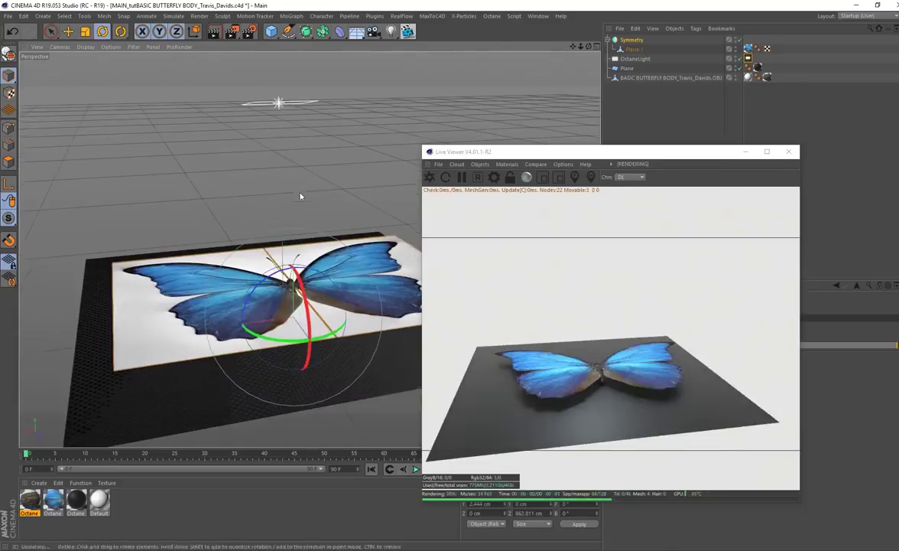
pyautogui.keyDown('alt'); pyautogui.moveTo(246, 162); pyautogui.dragTo(226, 135); pyautogui.keyUp('alt')
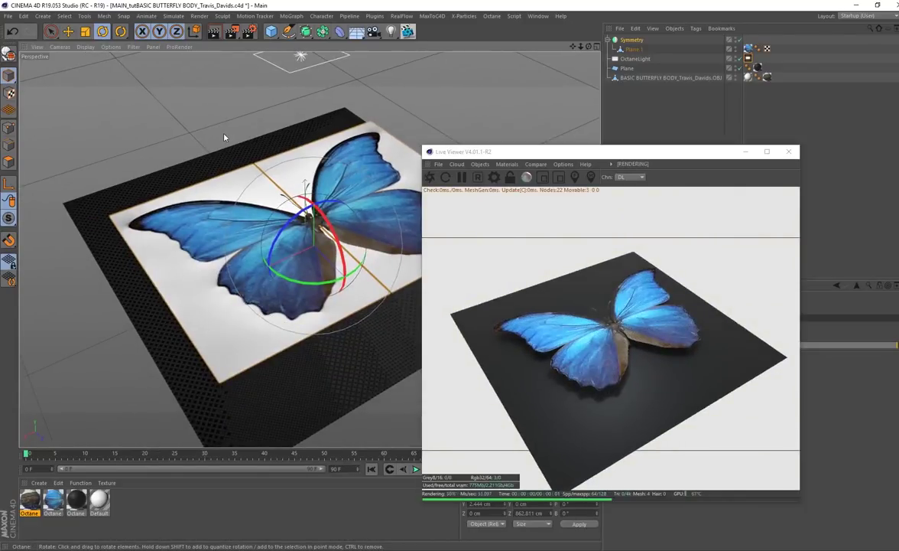
pyautogui.keyDown('alt'); pyautogui.moveTo(225, 136); pyautogui.dragTo(225, 115); pyautogui.keyUp('alt')
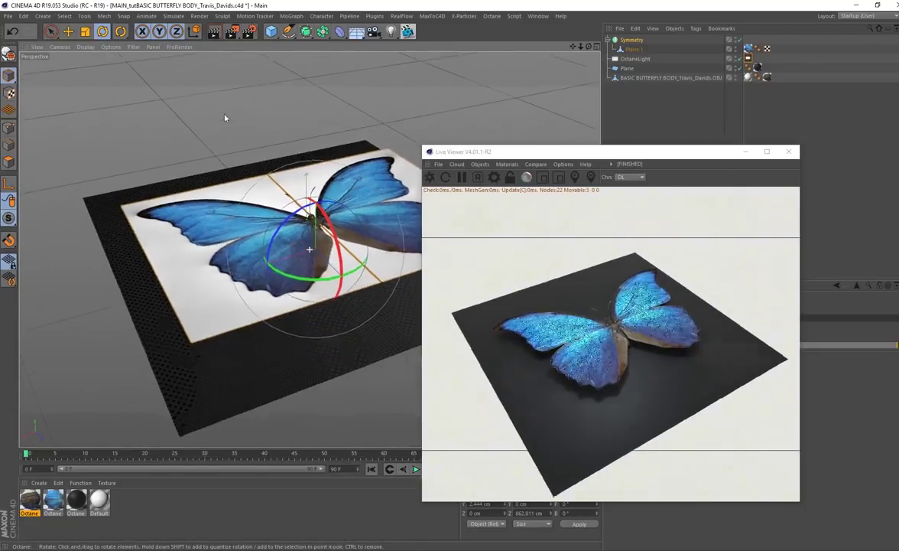
pyautogui.rightClick(639, 53)
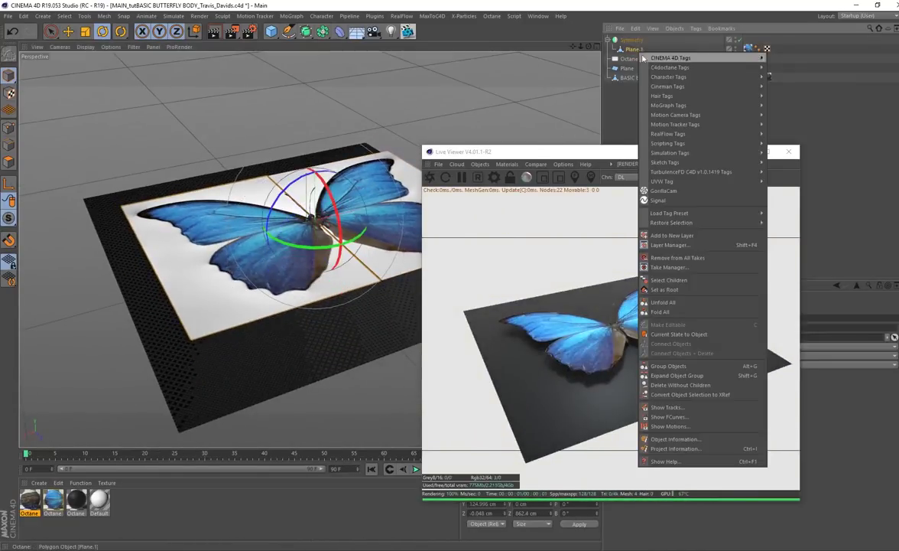
pyautogui.moveTo(673, 59)
pyautogui.click(793, 316)
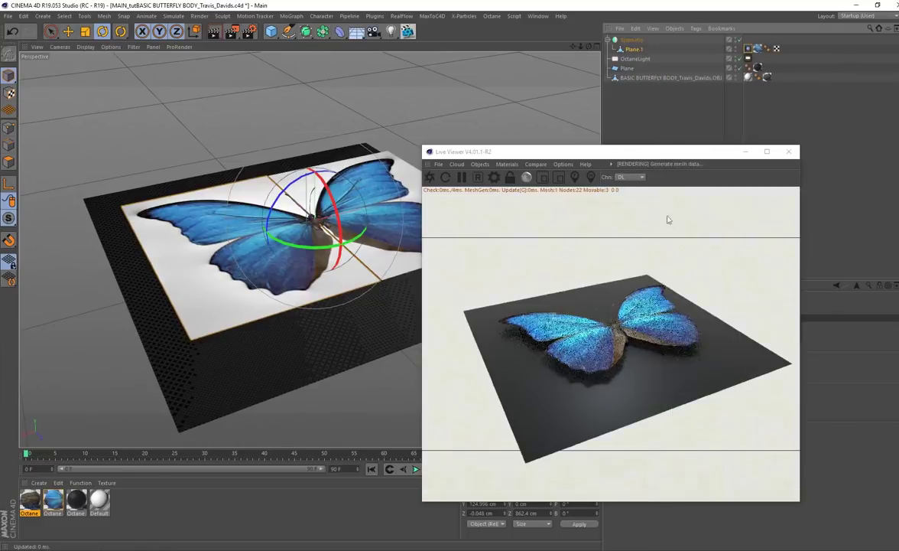
# Enable rotation on the wing plane's Vibrate tag, set its amplitude to 0°, 0°, -70° and adjust its rotation frequency
pyautogui.moveTo(585, 153); pyautogui.dragTo(316, 144)
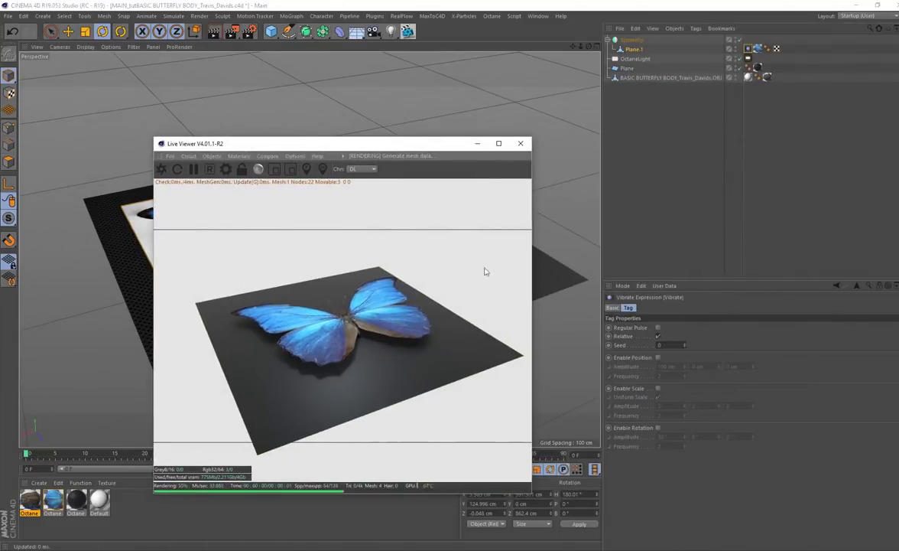
pyautogui.click(657, 428)
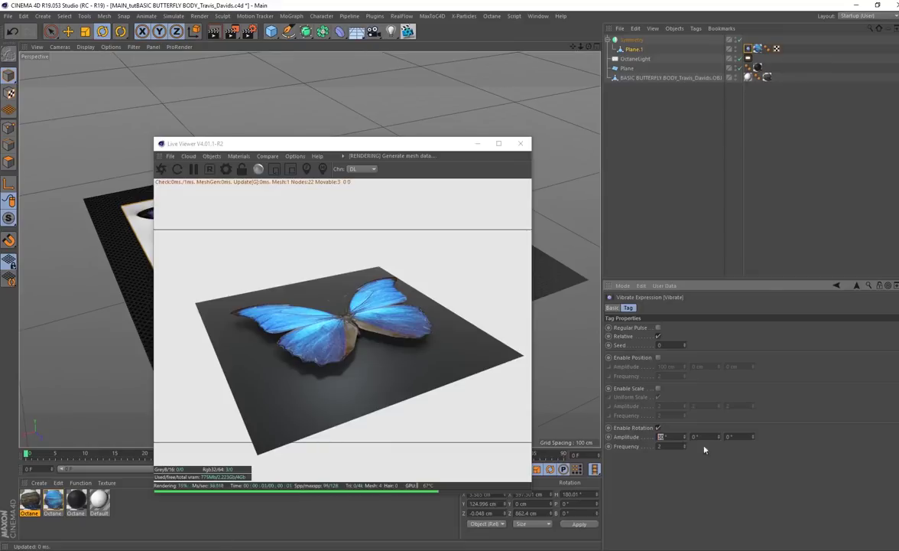
pyautogui.doubleClick(729, 436)
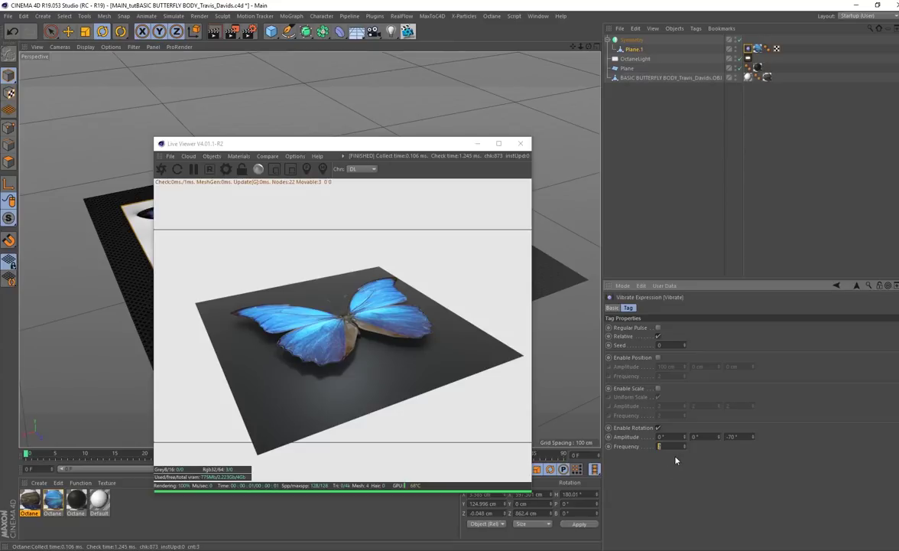
pyautogui.press('Return')
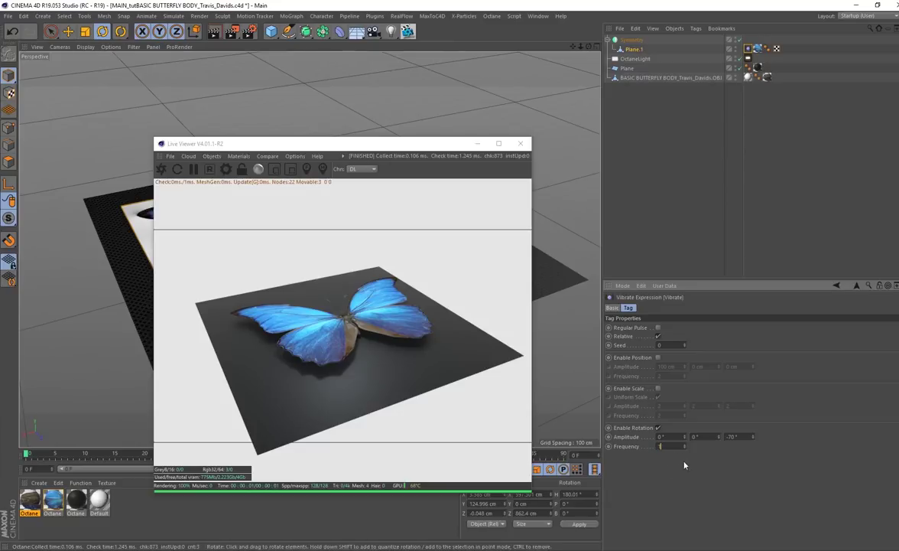
# Play the wing animation beside the live render, and return to frame 0
pyautogui.moveTo(348, 155); pyautogui.dragTo(638, 176)
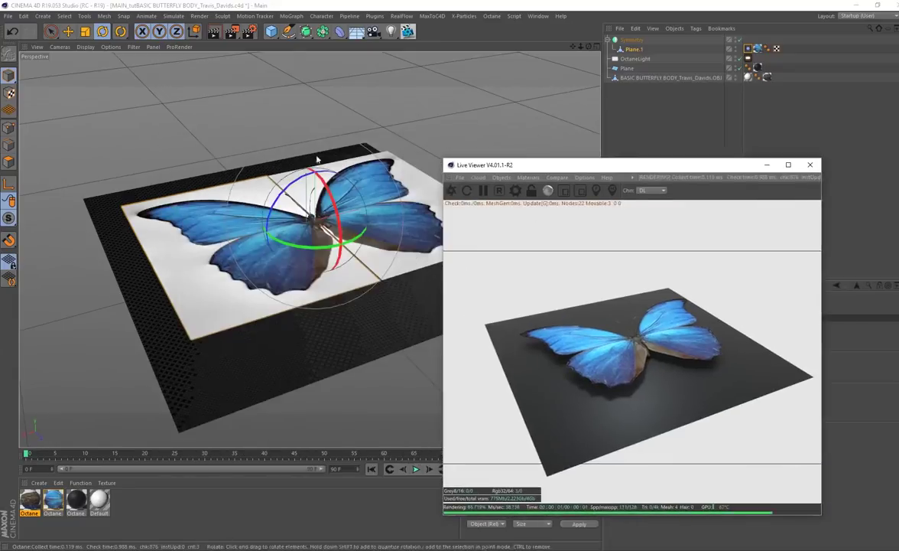
pyautogui.click(417, 471)
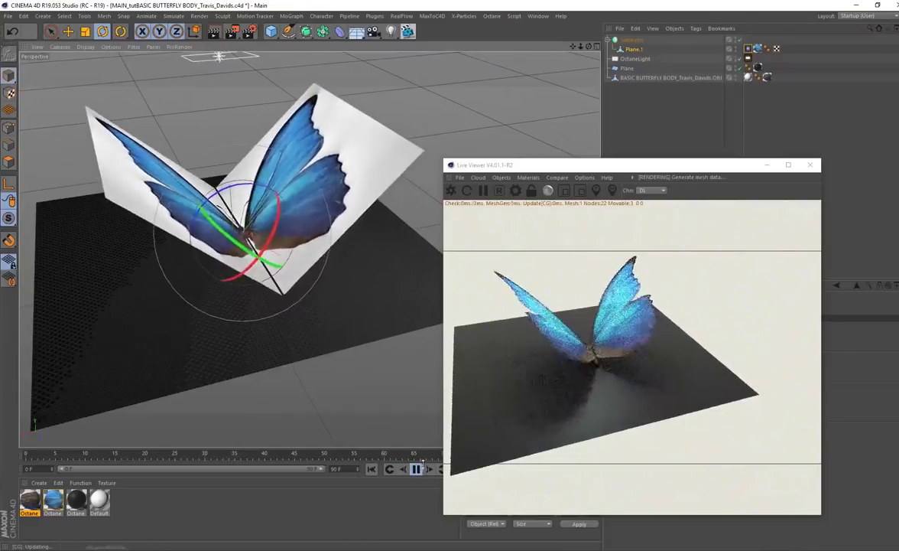
pyautogui.click(65, 455)
pyautogui.moveTo(64, 455); pyautogui.dragTo(26, 455)
# Try raising the wing plane to about 52° bank at frame 0 and recording a keyframe
pyautogui.keyDown('alt'); pyautogui.moveTo(261, 417); pyautogui.dragTo(589, 161); pyautogui.keyUp('alt')
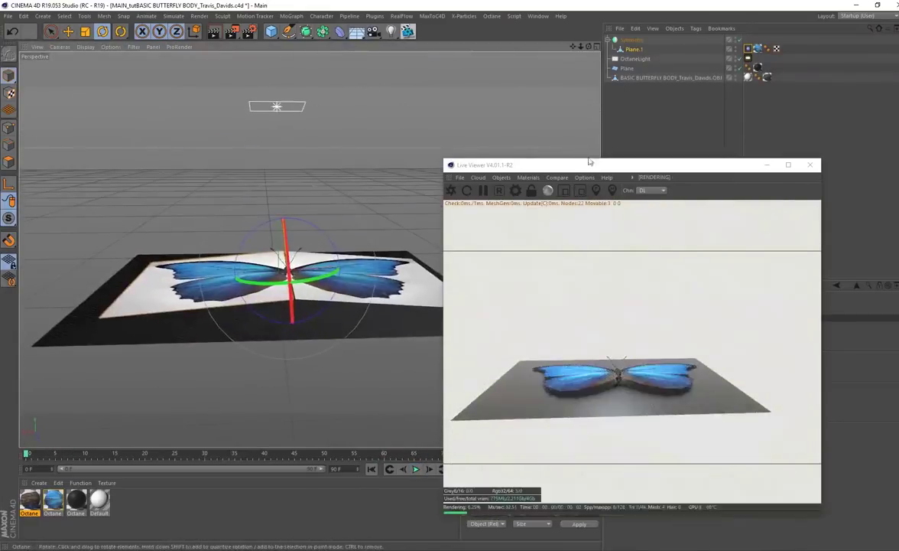
pyautogui.click(639, 49)
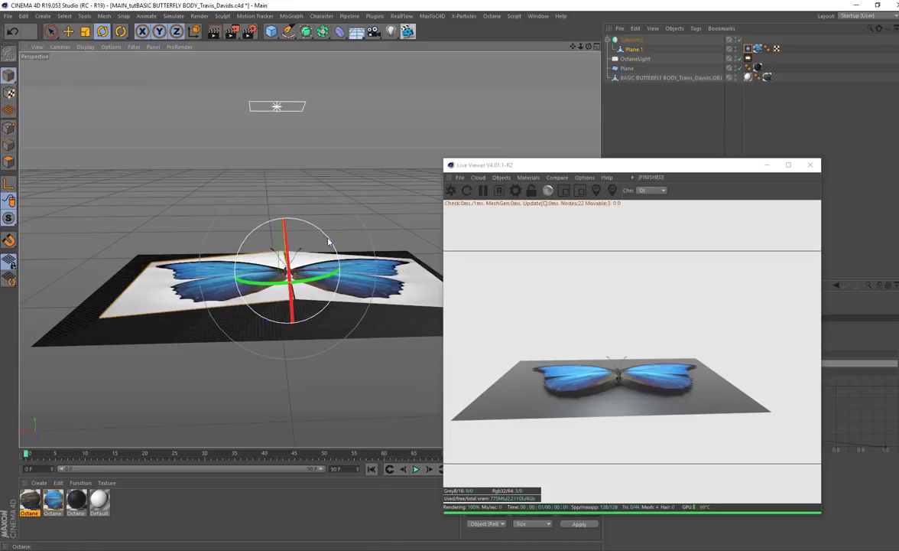
pyautogui.moveTo(329, 242); pyautogui.dragTo(371, 298)
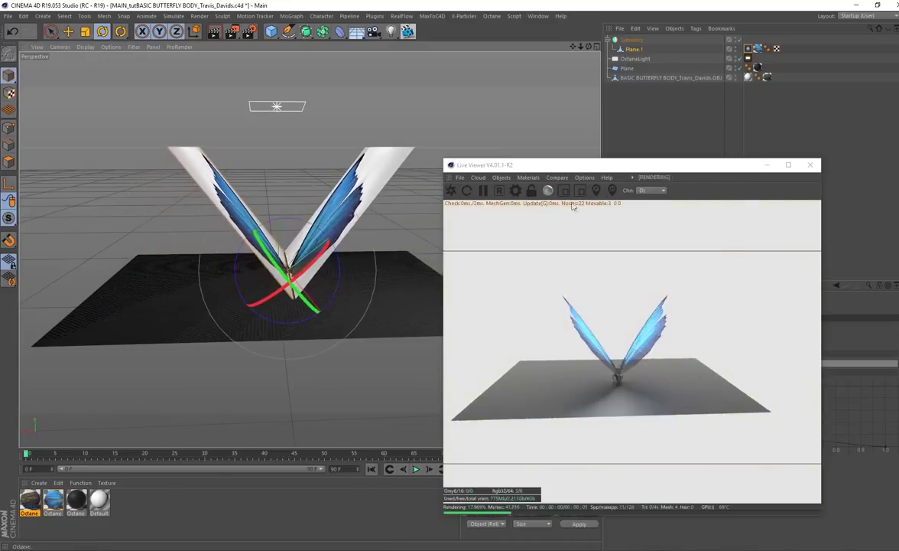
pyautogui.moveTo(573, 167); pyautogui.dragTo(651, 82)
pyautogui.click(482, 468)
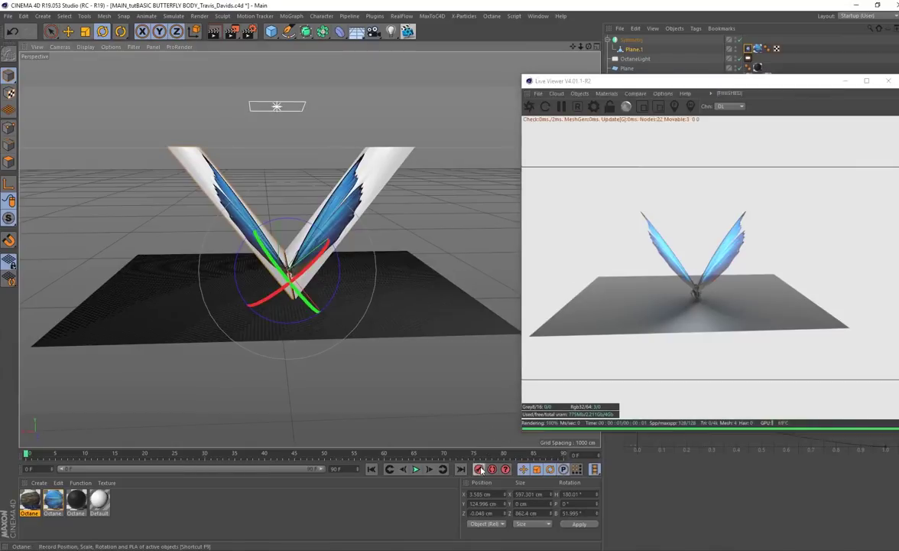
pyautogui.hotkey('ctrl', 'z')
# Preview the flapping, and lower the wing plane to about 31° bank at frame 0 with a recorded keyframe
pyautogui.click(416, 469)
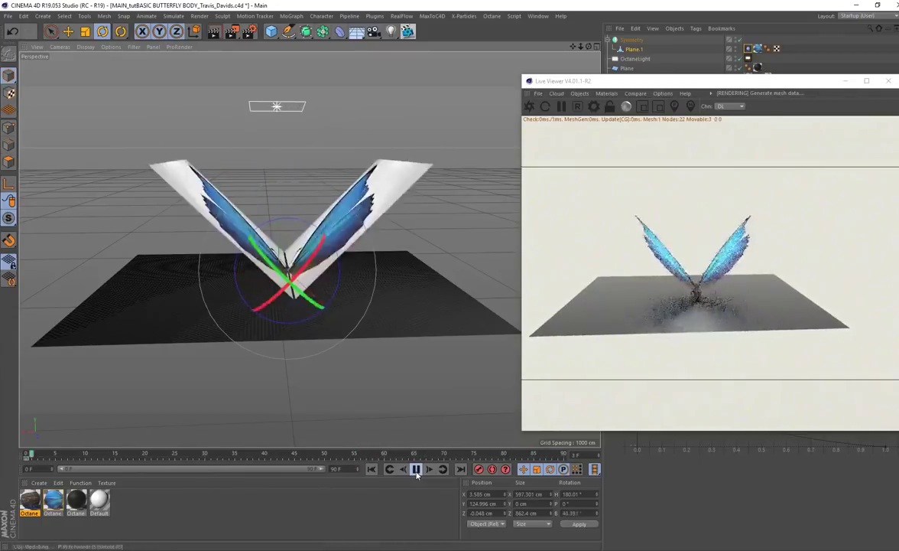
pyautogui.click(416, 470)
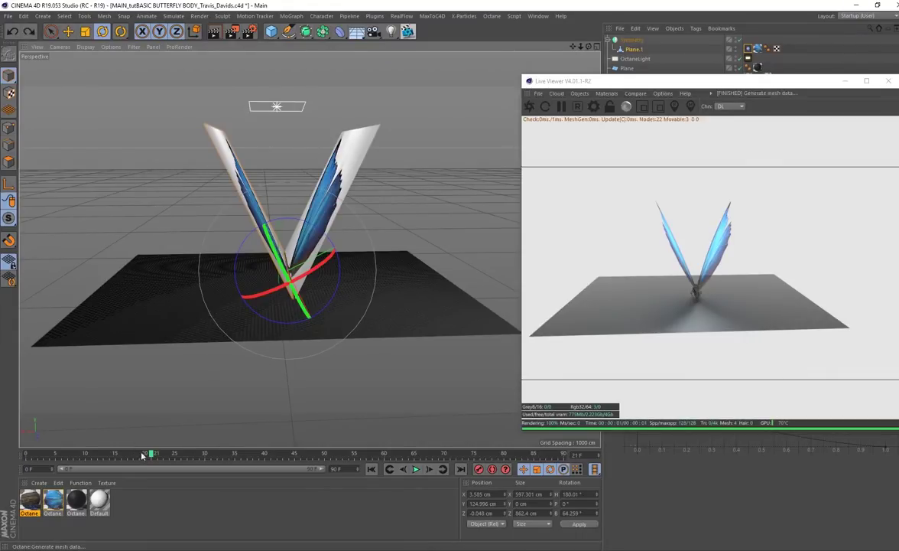
pyautogui.moveTo(143, 455); pyautogui.dragTo(26, 454)
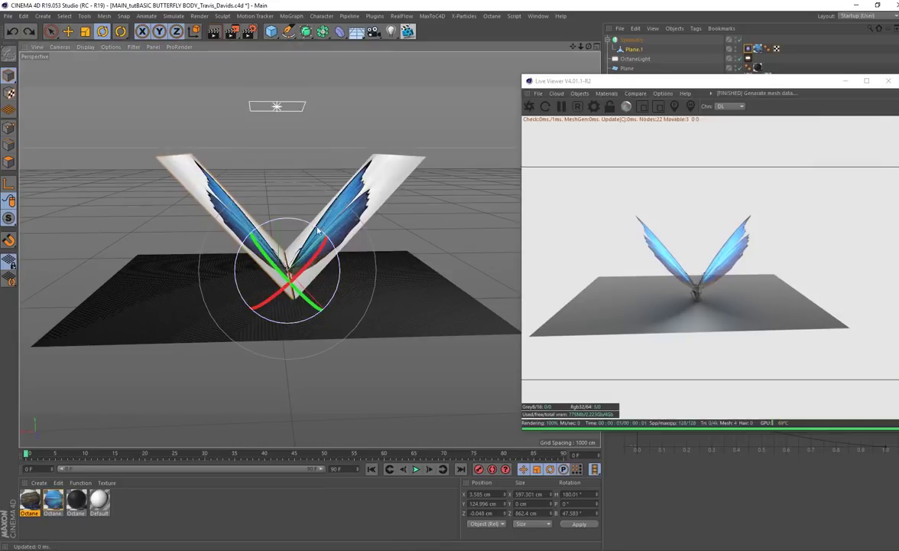
pyautogui.moveTo(310, 228); pyautogui.dragTo(309, 227)
pyautogui.click(480, 472)
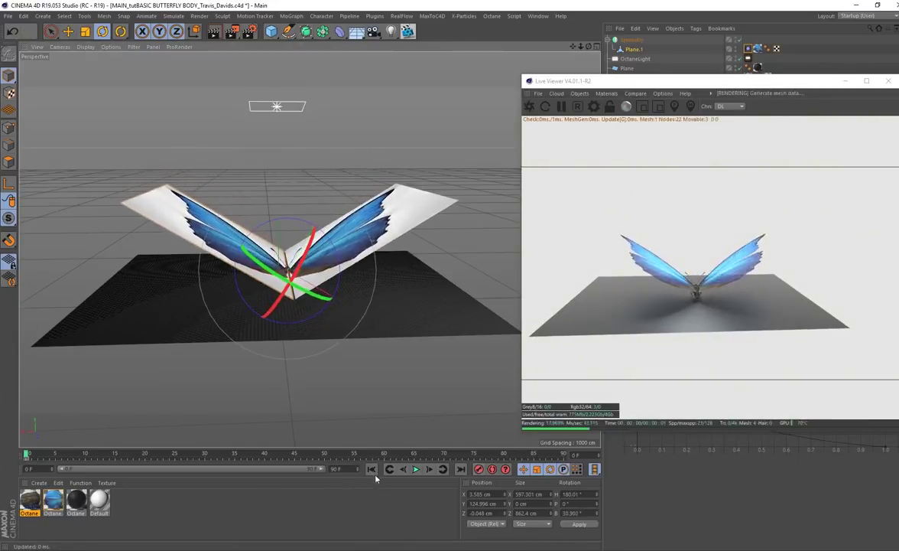
# Play back the wing flapping from a three-quarter angle and check individual frames in the live render
pyautogui.click(416, 470)
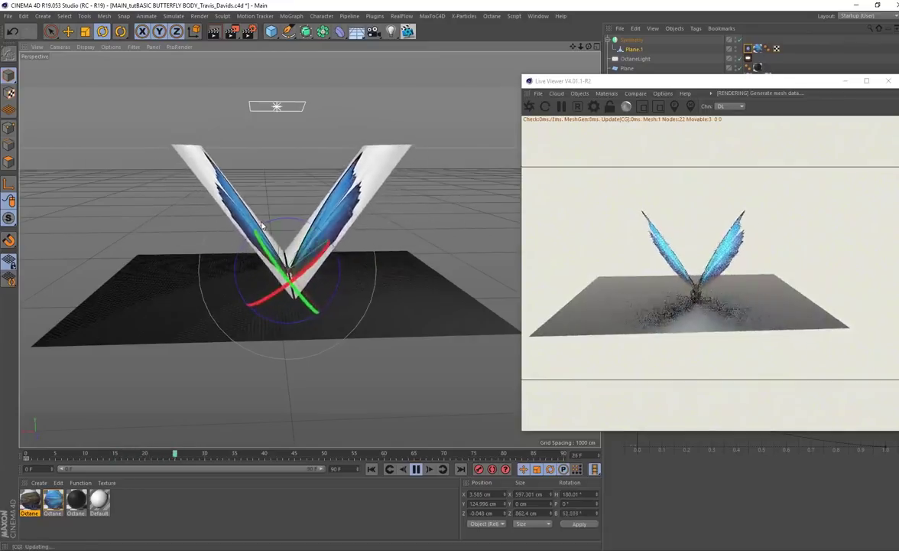
pyautogui.keyDown('alt'); pyautogui.moveTo(283, 183); pyautogui.dragTo(326, 244); pyautogui.keyUp('alt')
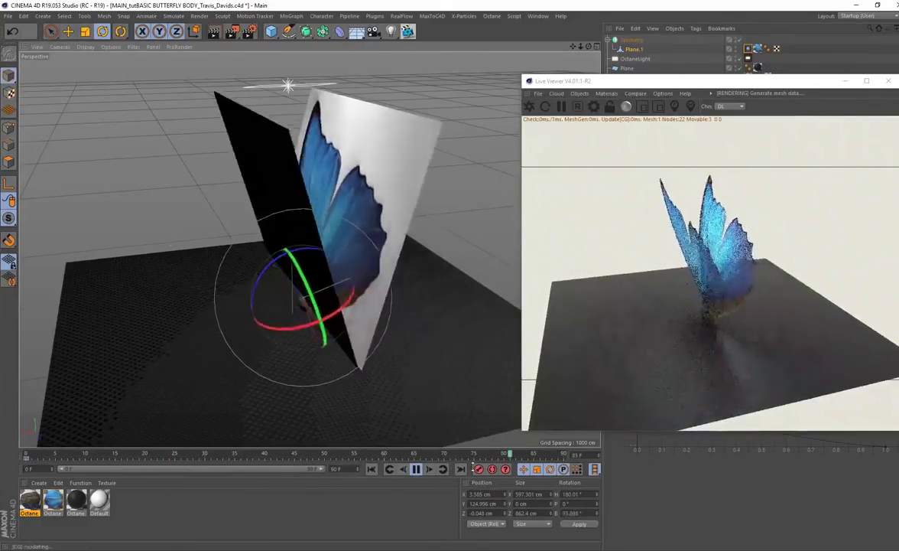
pyautogui.click(416, 468)
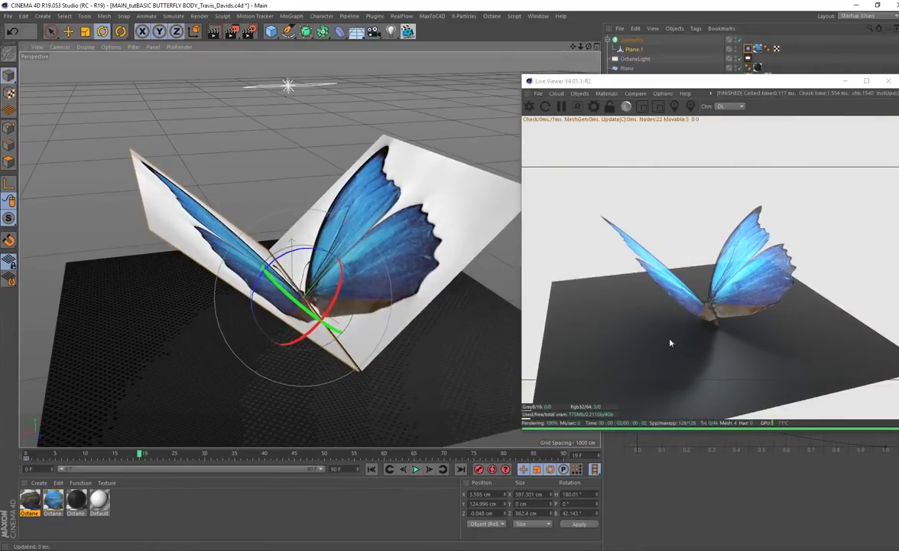
pyautogui.click(416, 469)
pyautogui.click(416, 469)
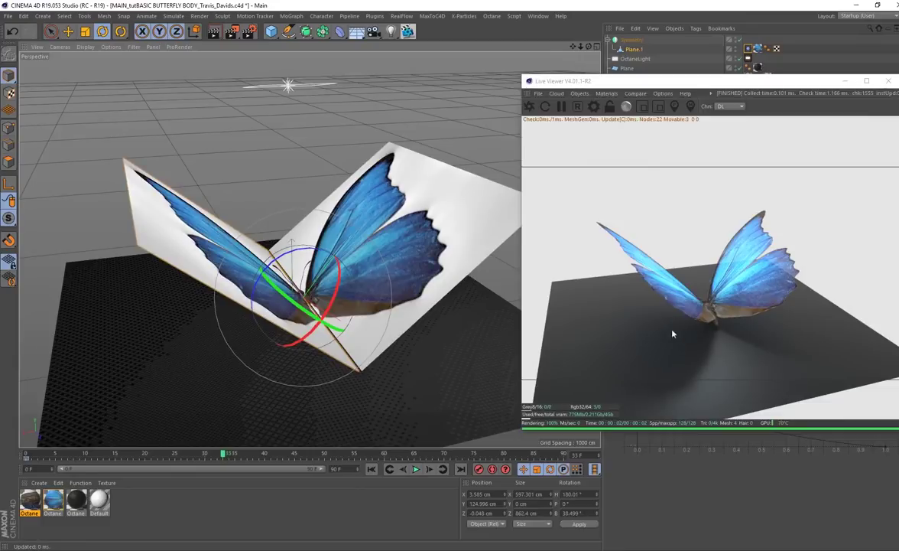
pyautogui.click(417, 471)
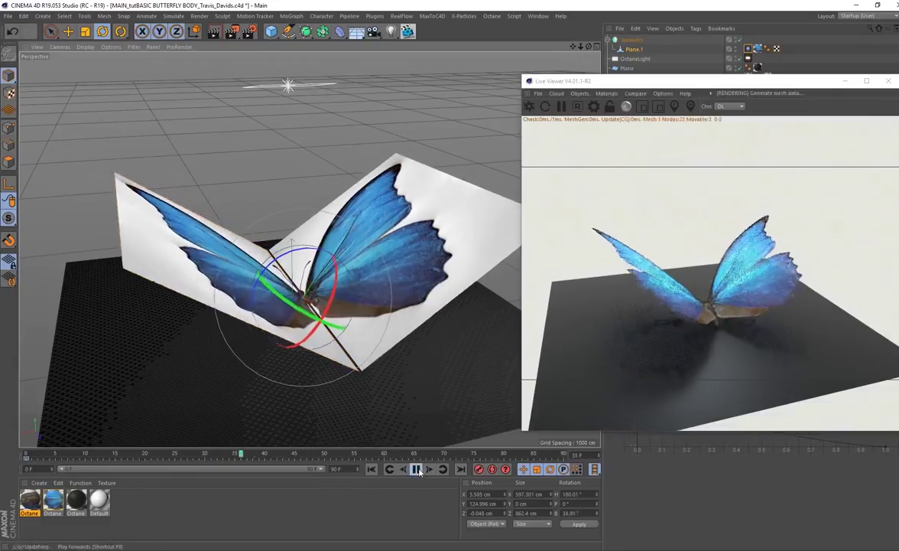
pyautogui.click(416, 471)
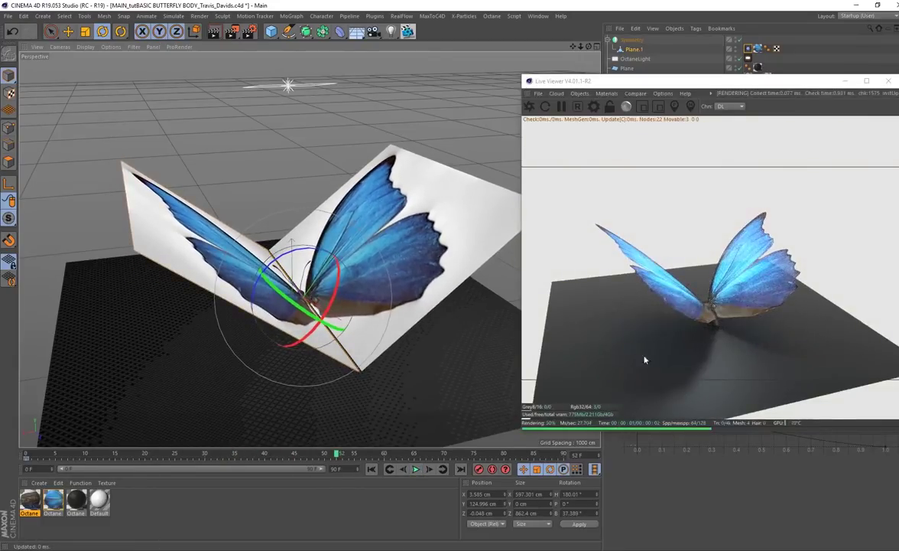
pyautogui.moveTo(339, 459); pyautogui.dragTo(319, 459)
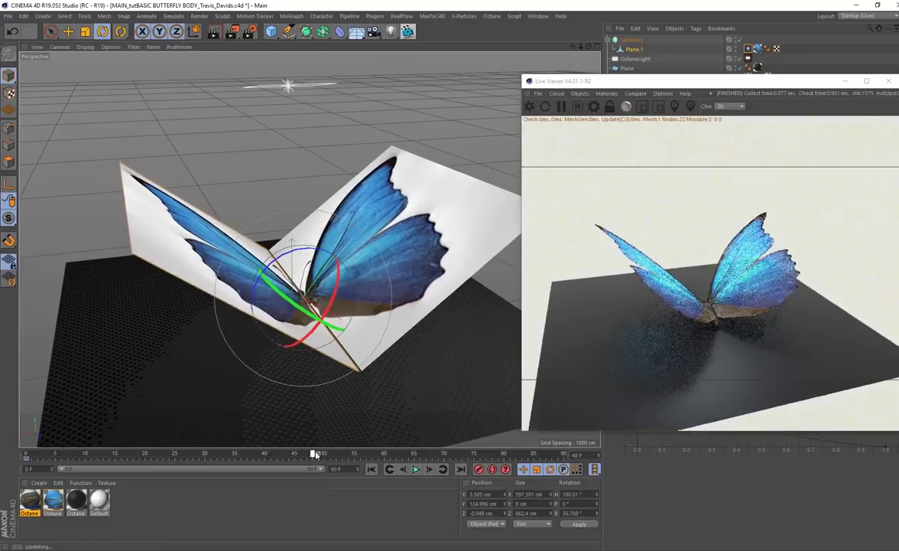
# Review the Octane kernel settings, the wings around frame 23 and the wing material's opacity texture
pyautogui.click(592, 107)
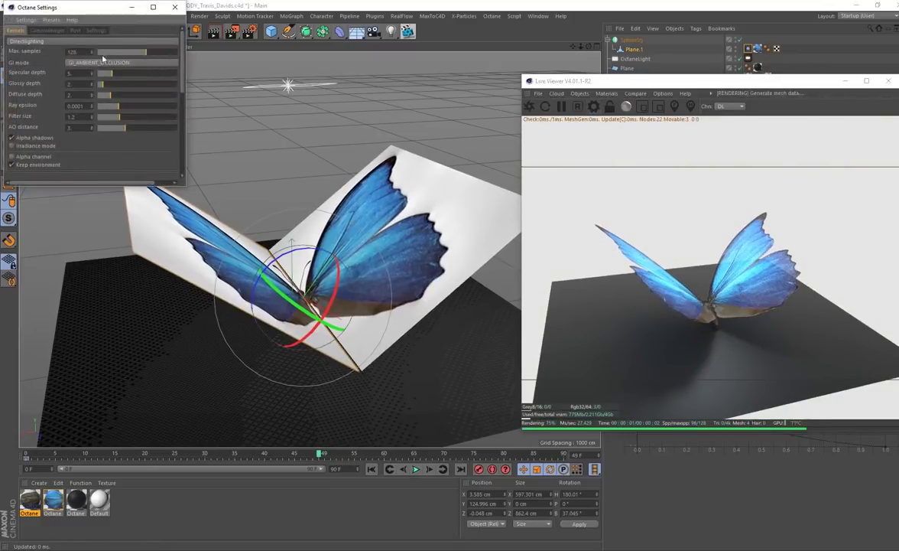
pyautogui.click(176, 8)
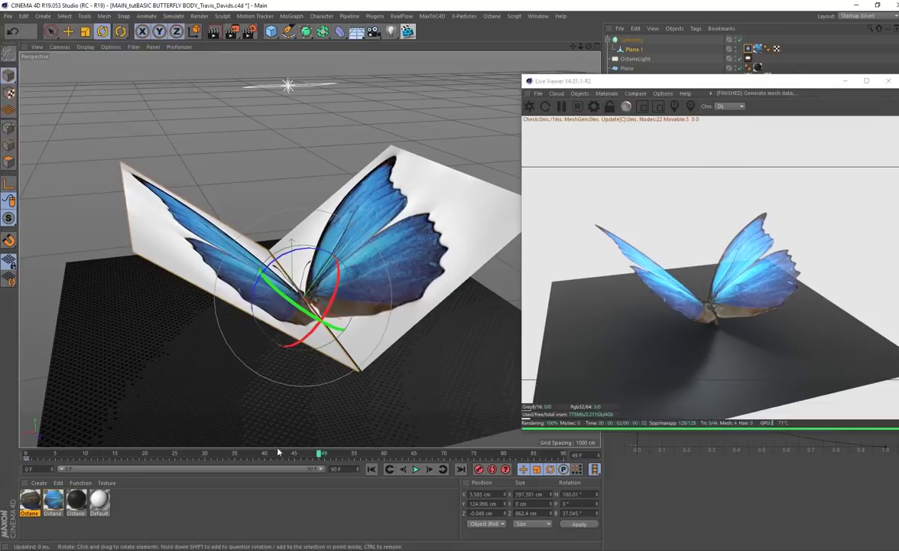
pyautogui.moveTo(319, 457); pyautogui.dragTo(162, 462)
pyautogui.keyDown('alt'); pyautogui.moveTo(366, 251); pyautogui.dragTo(380, 258); pyautogui.keyUp('alt')
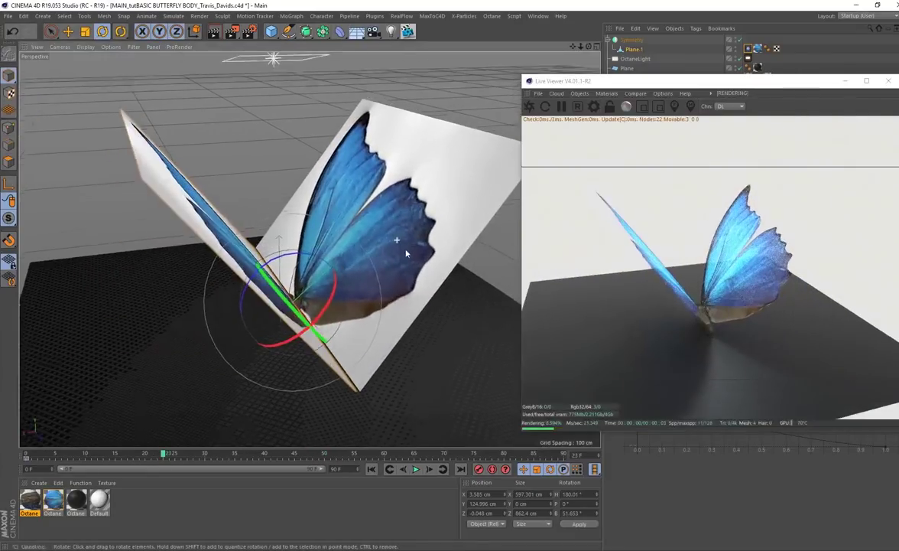
pyautogui.scroll(2, 418, 261)
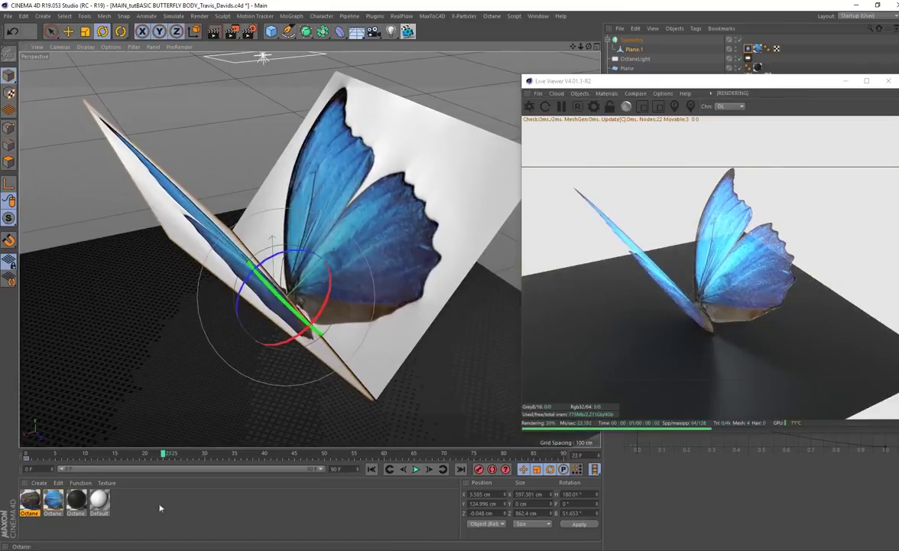
pyautogui.doubleClick(54, 500)
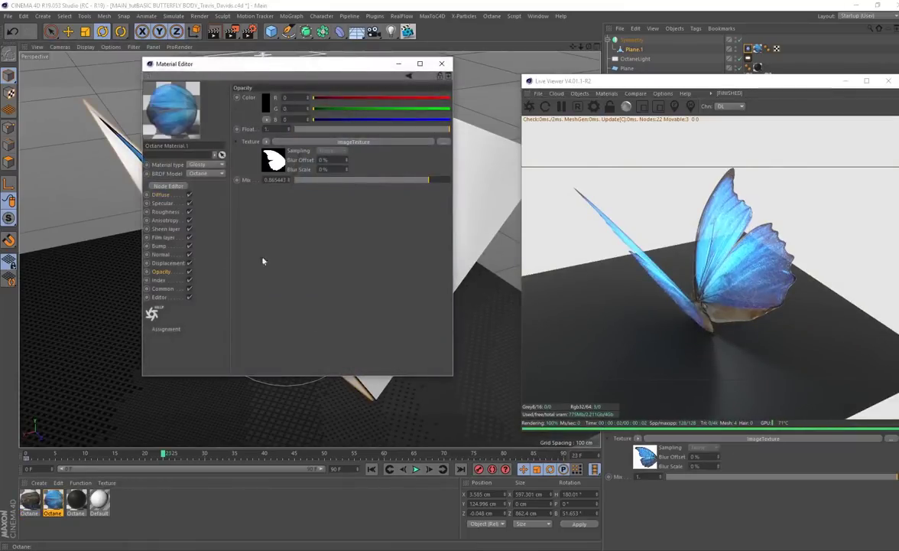
pyautogui.click(443, 66)
# Play the flapping animation again from a higher, wider view of the butterfly and floor
pyautogui.keyDown('alt'); pyautogui.moveTo(367, 145); pyautogui.dragTo(390, 344); pyautogui.keyUp('alt')
pyautogui.scroll(-4, 335, 176)
pyautogui.click(416, 470)
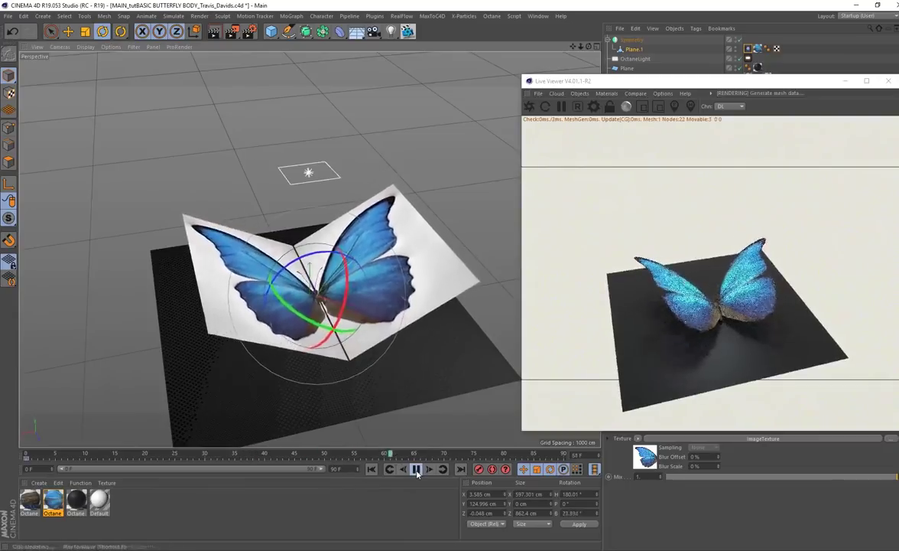
pyautogui.click(416, 469)
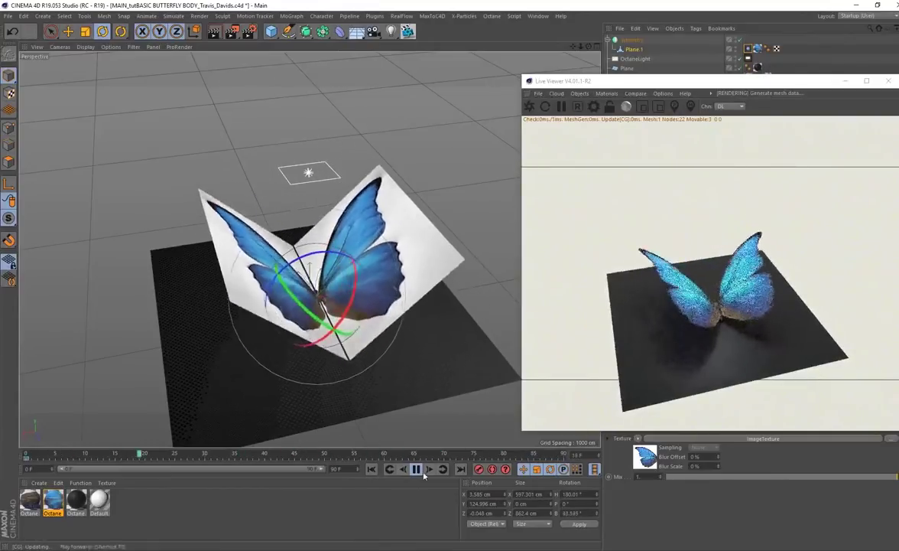
pyautogui.click(418, 469)
# Inspect the raised wings at frame 23 from several high angles in the viewport and live render
pyautogui.keyDown('alt'); pyautogui.moveTo(447, 373); pyautogui.dragTo(402, 331); pyautogui.keyUp('alt')
pyautogui.keyDown('alt'); pyautogui.moveTo(384, 273); pyautogui.dragTo(398, 317, button='right'); pyautogui.keyUp('alt')
pyautogui.keyDown('alt'); pyautogui.moveTo(397, 317); pyautogui.dragTo(233, 356); pyautogui.keyUp('alt')
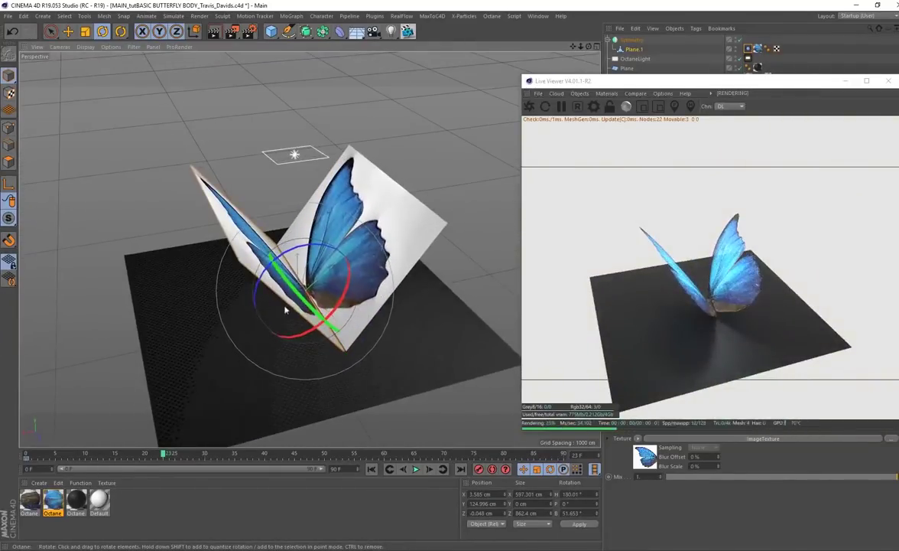
pyautogui.keyDown('alt'); pyautogui.moveTo(412, 338); pyautogui.dragTo(424, 338, button='middle'); pyautogui.keyUp('alt')
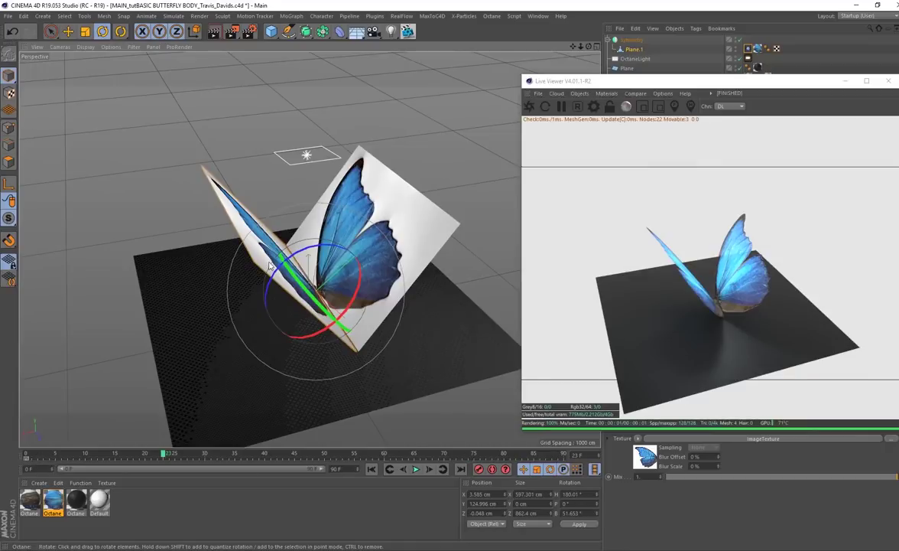
pyautogui.keyDown('alt'); pyautogui.moveTo(446, 346); pyautogui.dragTo(447, 341); pyautogui.keyUp('alt')
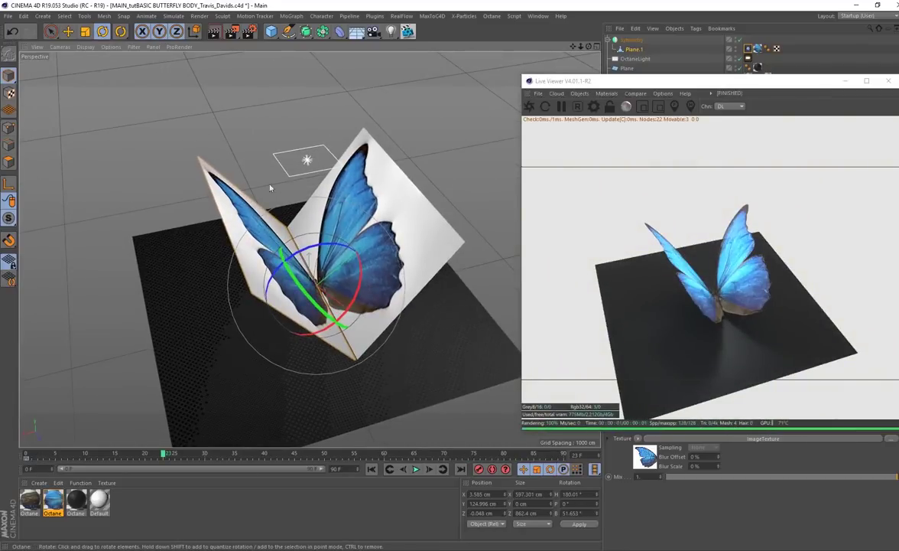
pyautogui.keyDown('alt'); pyautogui.moveTo(426, 327); pyautogui.dragTo(379, 333); pyautogui.keyUp('alt')
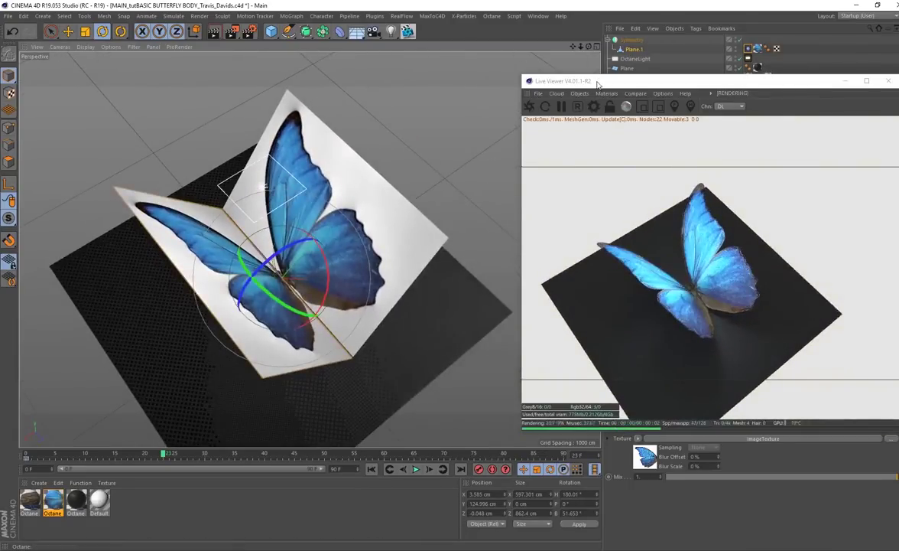
pyautogui.moveTo(598, 84); pyautogui.dragTo(529, 183)
pyautogui.keyDown('alt'); pyautogui.moveTo(372, 370); pyautogui.dragTo(315, 348); pyautogui.keyUp('alt')
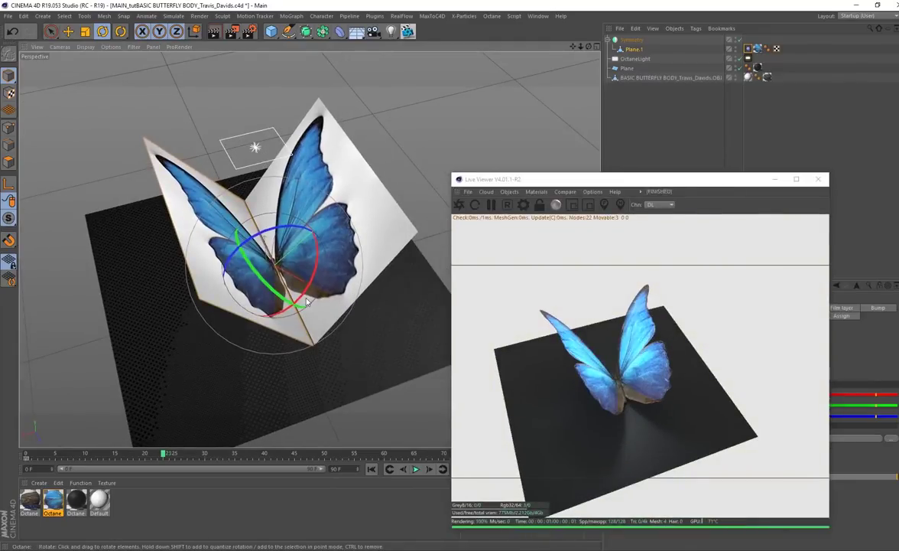
pyautogui.keyDown('alt'); pyautogui.moveTo(400, 176); pyautogui.dragTo(409, 187, button='middle'); pyautogui.keyUp('alt')
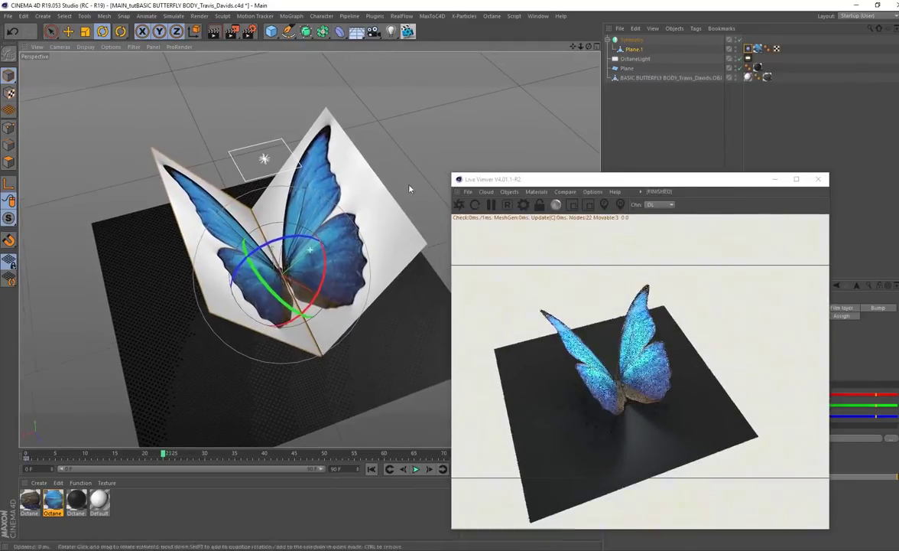
# Bake the Plane.1 wing's rotation and animated parameters over frames 0 to 90 into a copy, with expressions baked and tracks cleaned
pyautogui.click(636, 50)
pyautogui.click(539, 16)
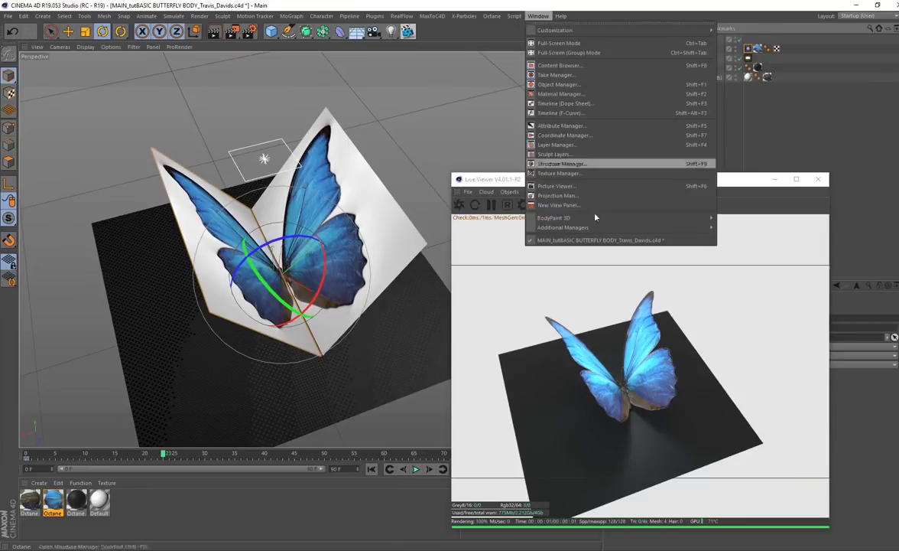
pyautogui.click(558, 104)
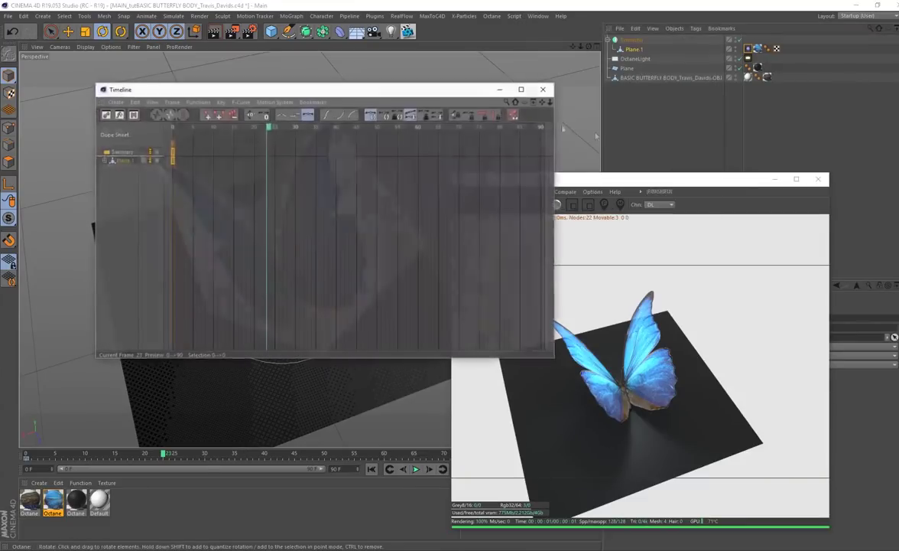
pyautogui.click(104, 161)
pyautogui.click(105, 161)
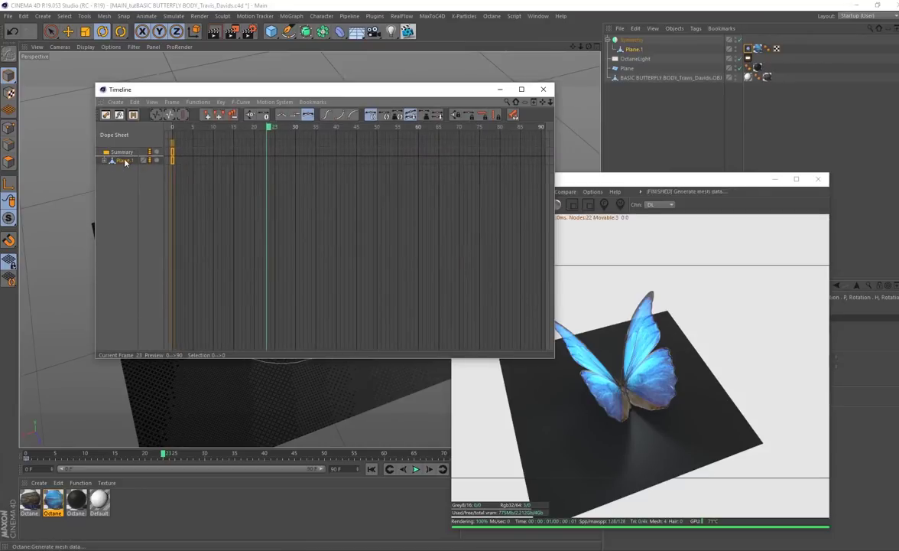
pyautogui.click(198, 102)
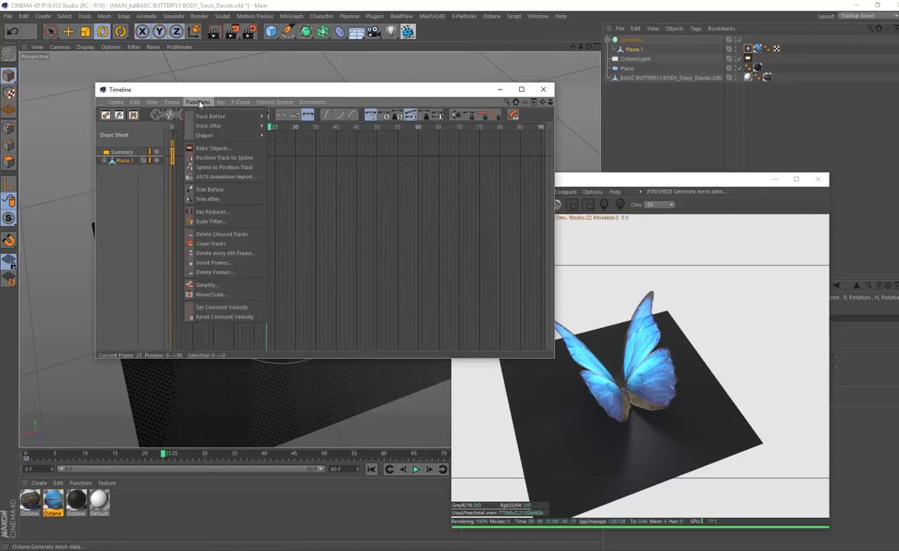
pyautogui.click(221, 148)
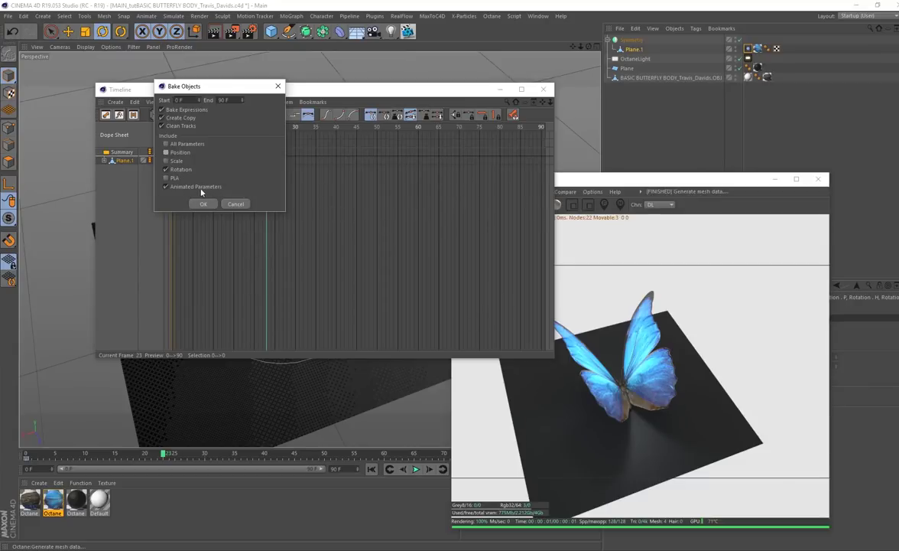
pyautogui.click(202, 204)
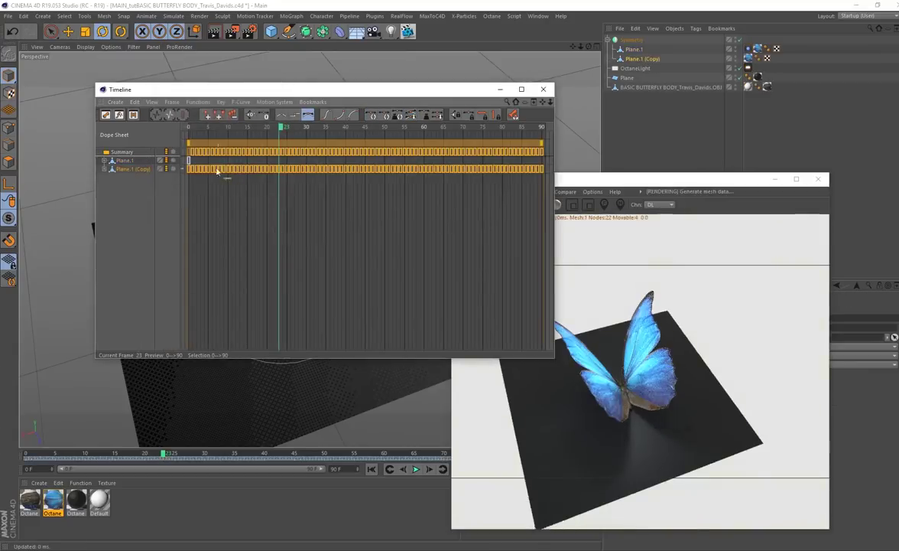
pyautogui.click(544, 91)
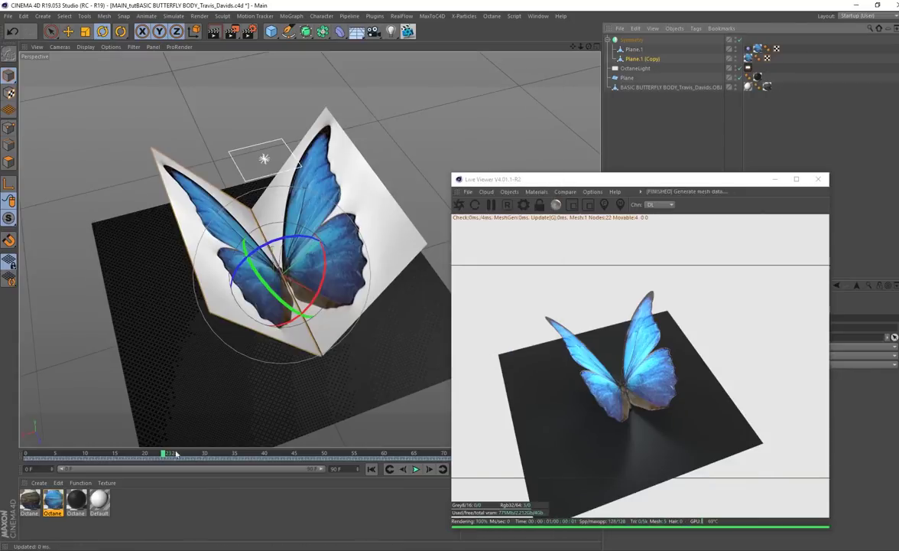
# Scrub and play the baked wing flapping from frame 0, comparing the viewport with the live render
pyautogui.moveTo(160, 456); pyautogui.dragTo(25, 457)
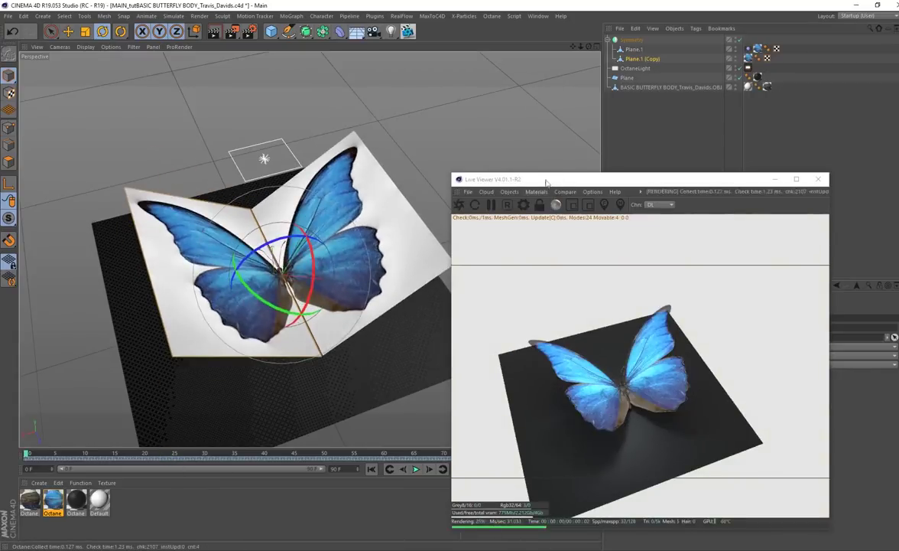
pyautogui.moveTo(547, 181); pyautogui.dragTo(618, 66)
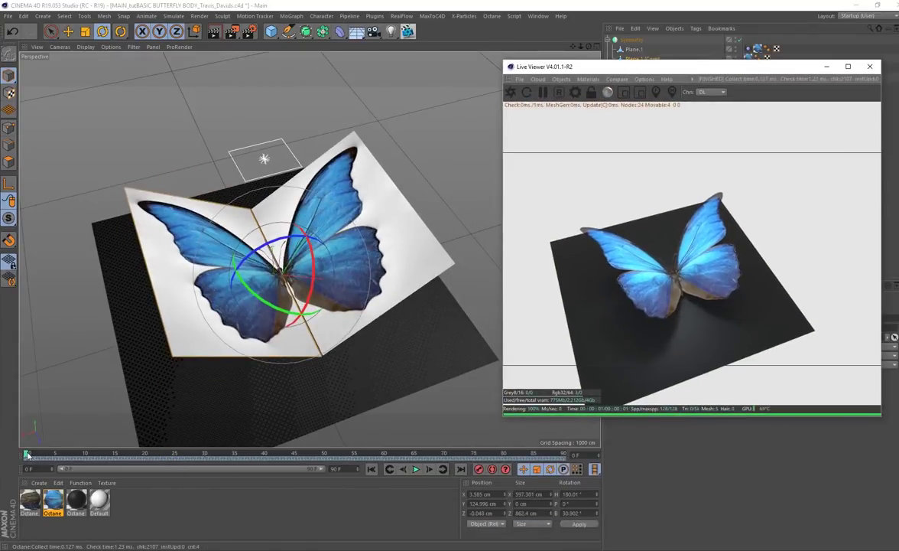
pyautogui.moveTo(27, 455); pyautogui.dragTo(530, 455)
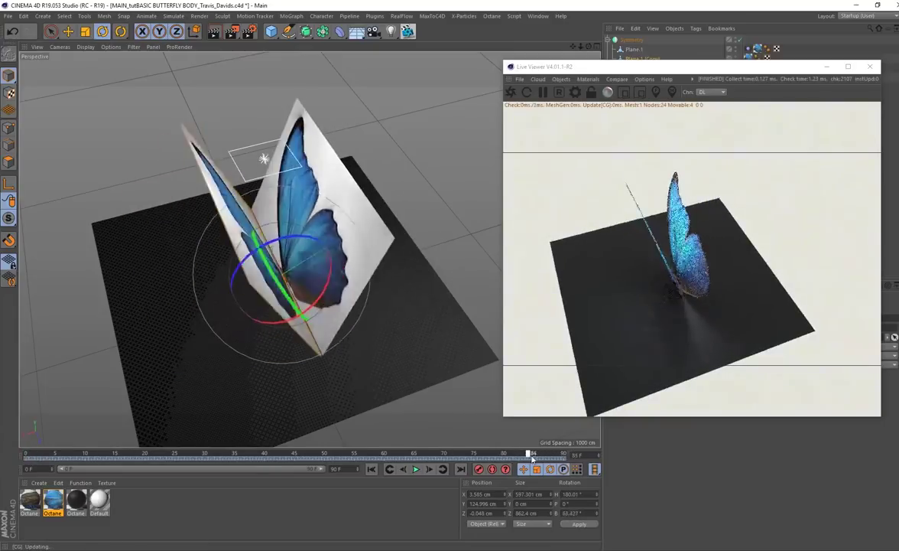
pyautogui.click(413, 470)
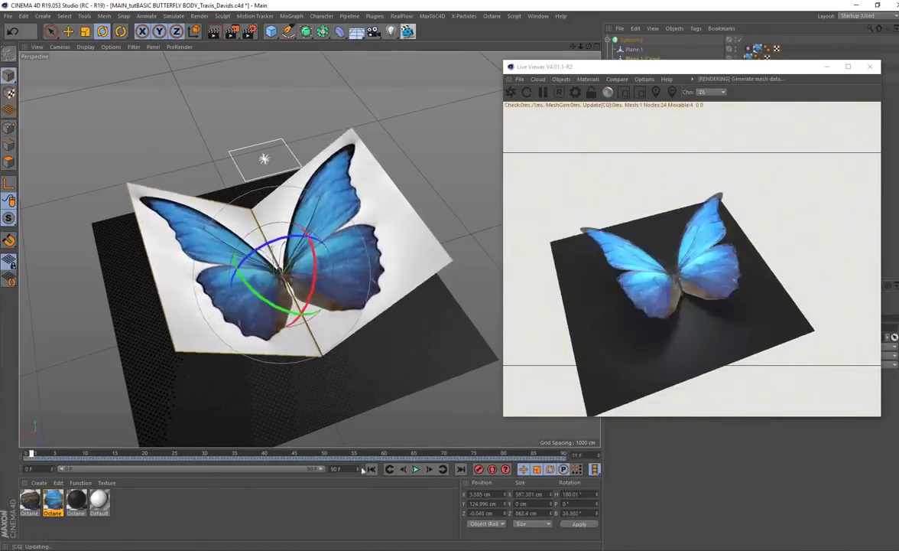
# Copy the baked wing's bank rotation from frame 90 and apply it at frame 0, setting it to 53.106°
pyautogui.moveTo(556, 459); pyautogui.dragTo(582, 458)
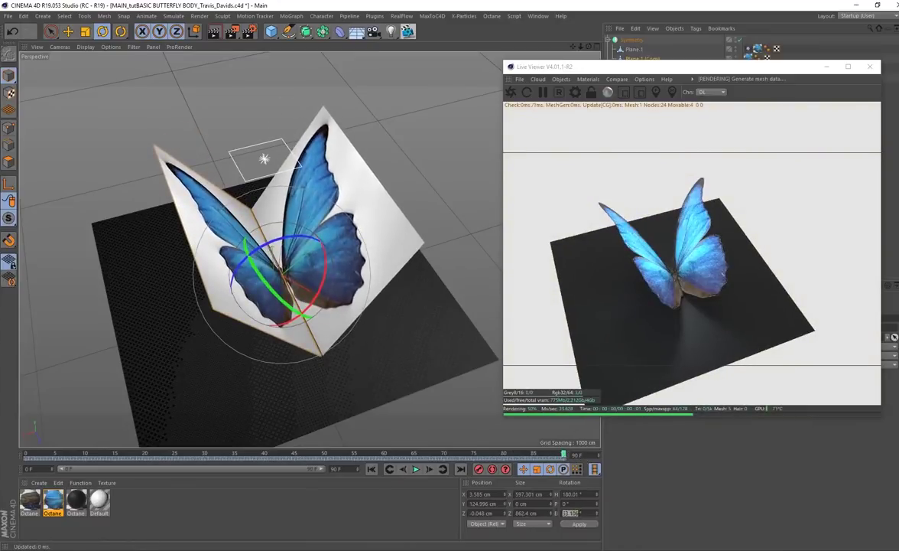
pyautogui.moveTo(563, 456); pyautogui.dragTo(28, 460)
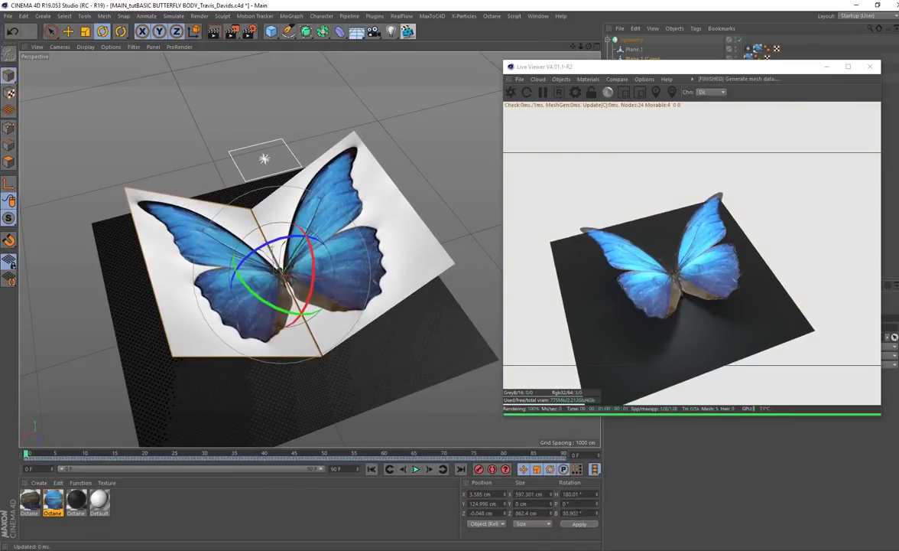
pyautogui.click(575, 525)
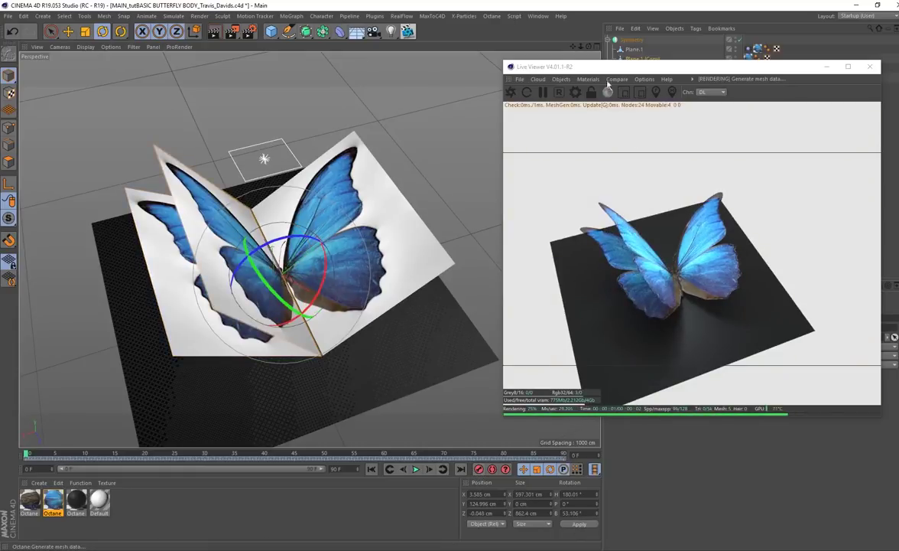
# Duplicate the Symmetry object with its wings together with the butterfly body as a backup set
pyautogui.moveTo(608, 83); pyautogui.dragTo(173, 88)
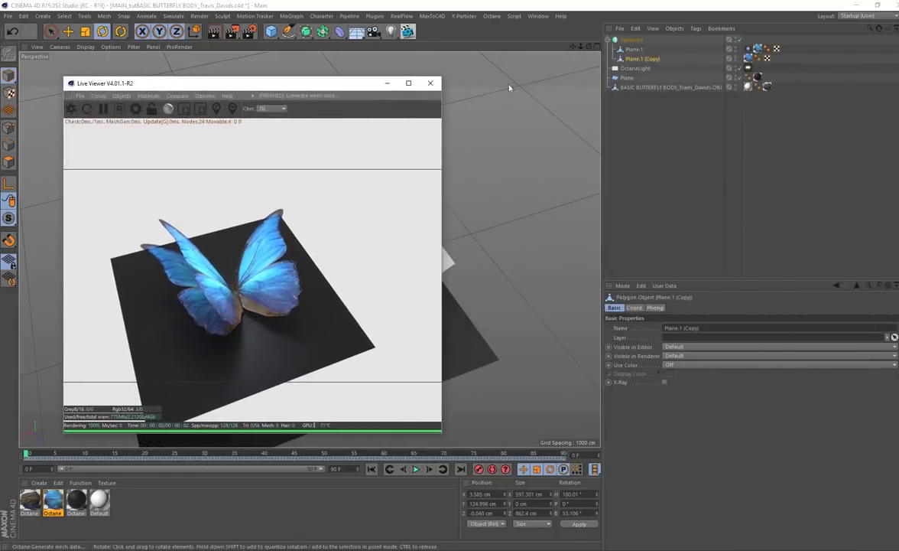
pyautogui.click(635, 59)
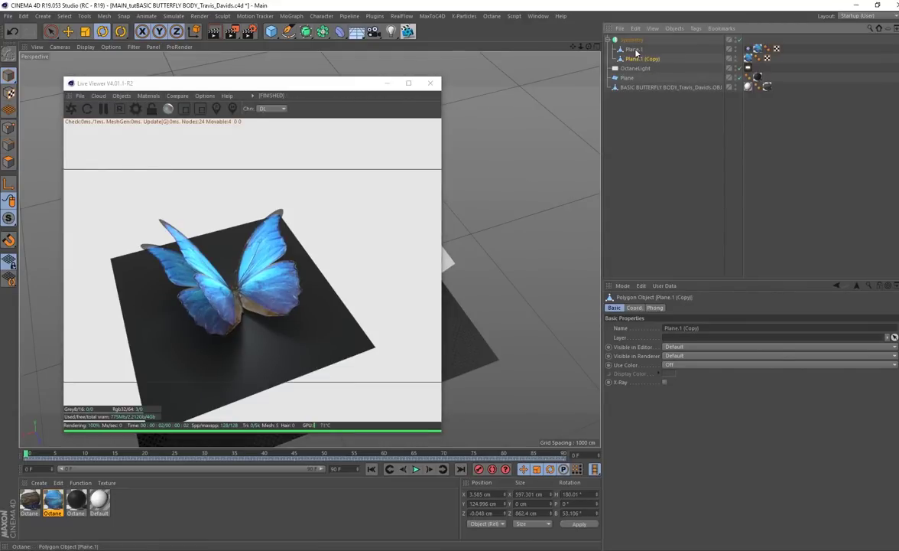
pyautogui.click(635, 49)
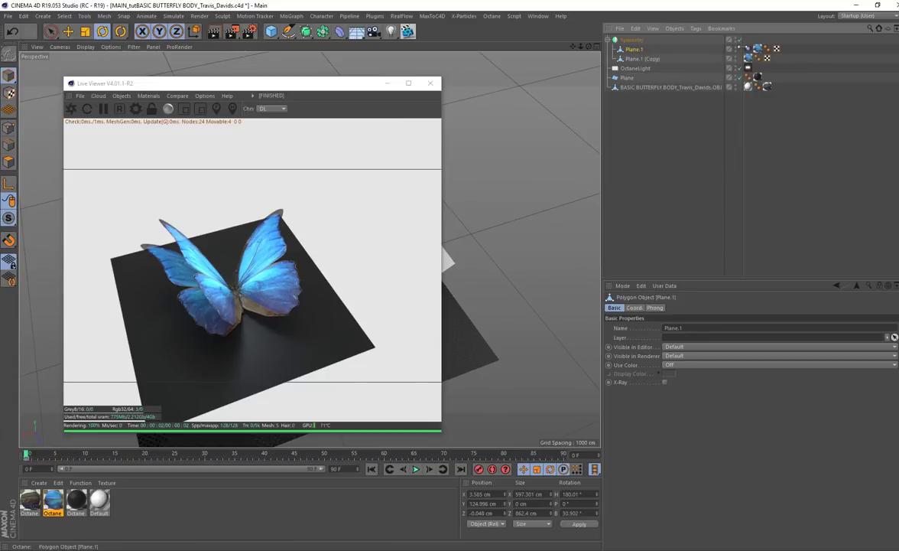
pyautogui.click(637, 41)
pyautogui.click(636, 50)
pyautogui.keyDown('ctrl'); pyautogui.click(645, 41); pyautogui.keyUp('ctrl')
pyautogui.moveTo(290, 85); pyautogui.dragTo(507, 193)
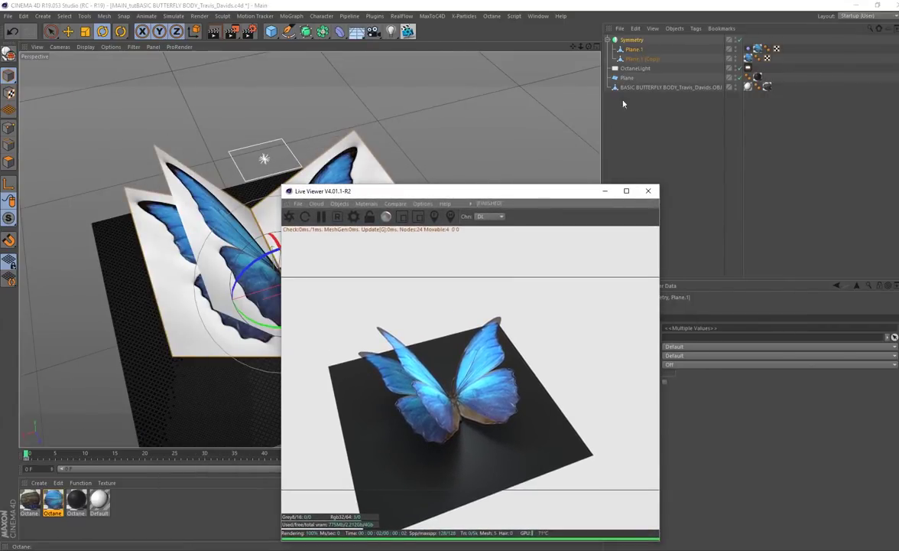
pyautogui.keyDown('ctrl'); pyautogui.click(644, 88); pyautogui.keyUp('ctrl')
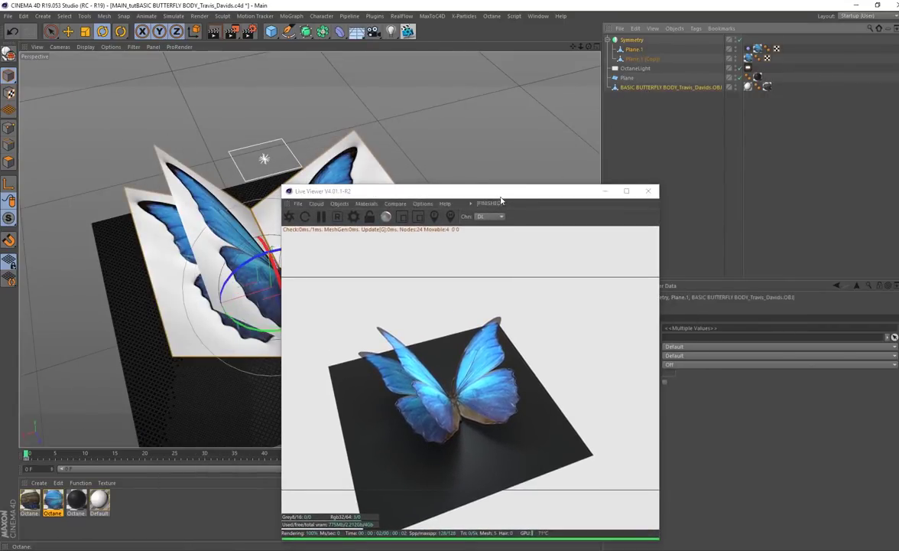
pyautogui.moveTo(502, 200); pyautogui.dragTo(416, 200)
pyautogui.hotkey('ctrl', 'c')
pyautogui.hotkey('ctrl', 'v')
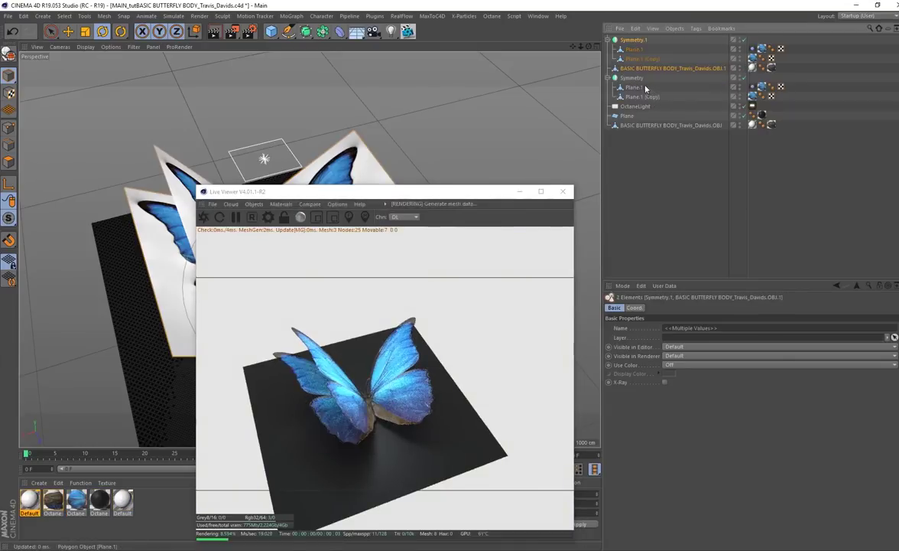
# Delete the Vibrate-driven Plane.1 from the original Symmetry object, keeping only its baked wing copy there
pyautogui.click(754, 51)
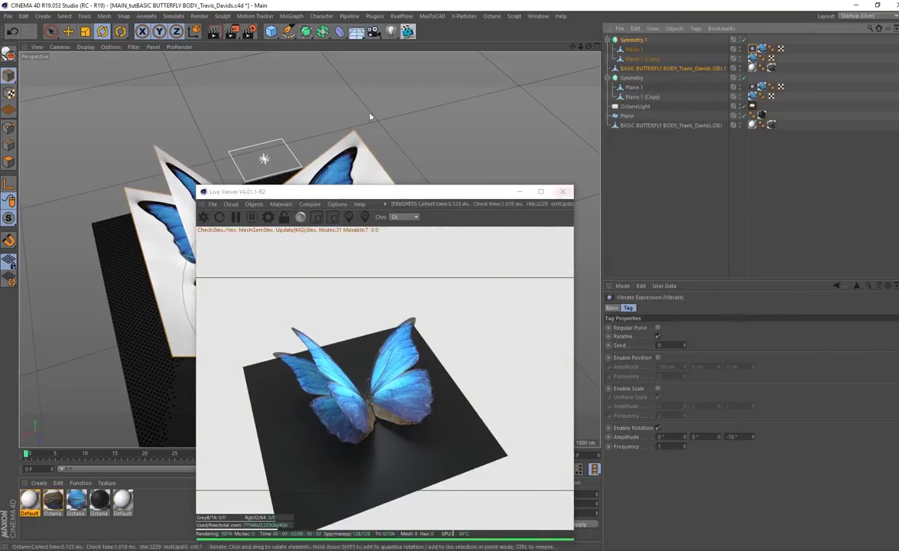
pyautogui.click(689, 171)
pyautogui.click(634, 87)
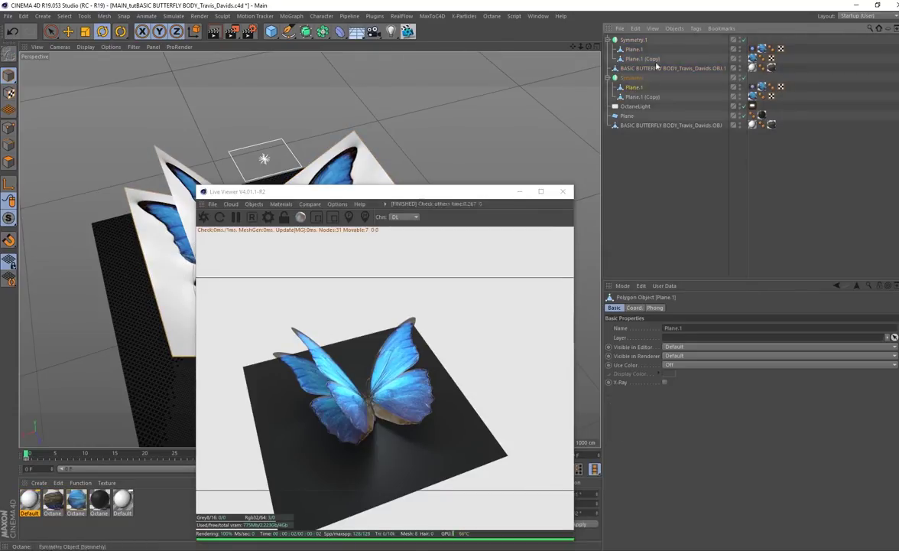
pyautogui.click(610, 40)
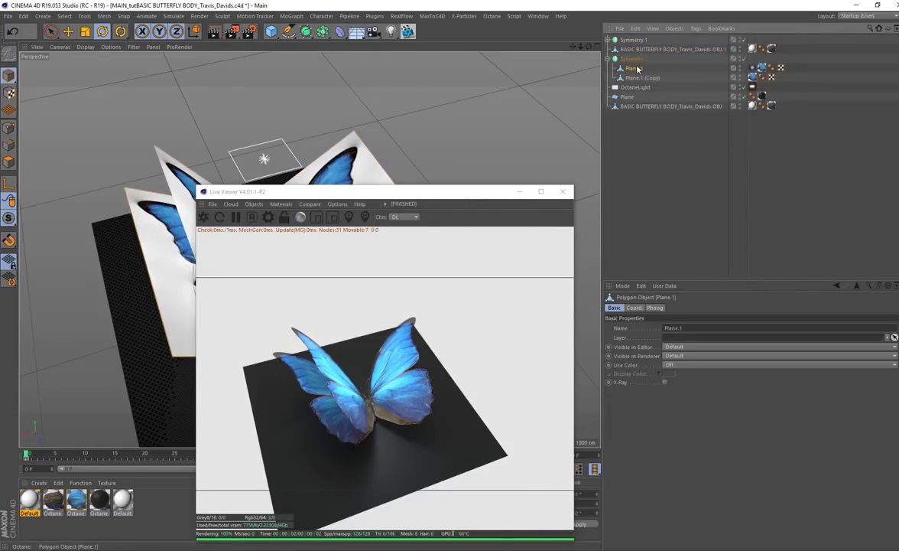
pyautogui.click(633, 71)
pyautogui.press('Delete')
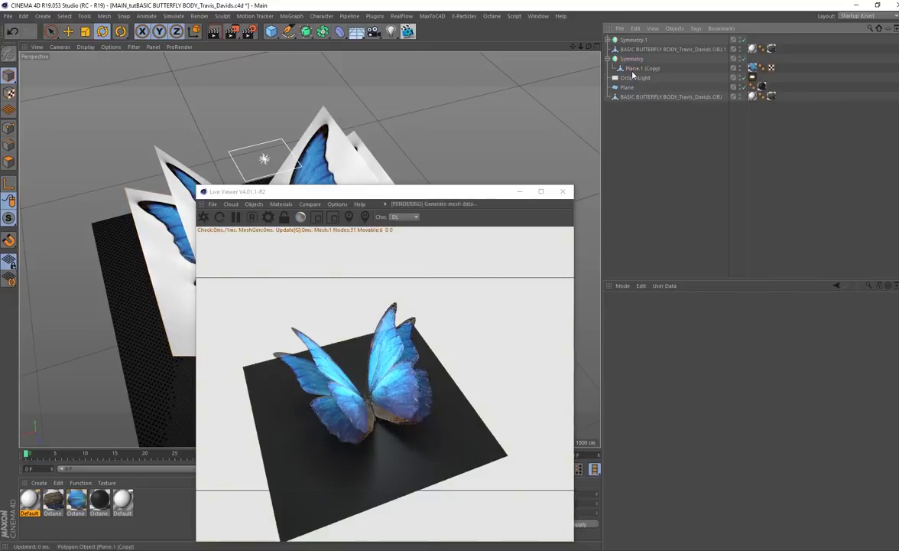
# Group the duplicated Symmetry and butterfly body under a null, hide the null, and select the remaining baked wing
pyautogui.click(634, 71)
pyautogui.moveTo(370, 197); pyautogui.dragTo(540, 181)
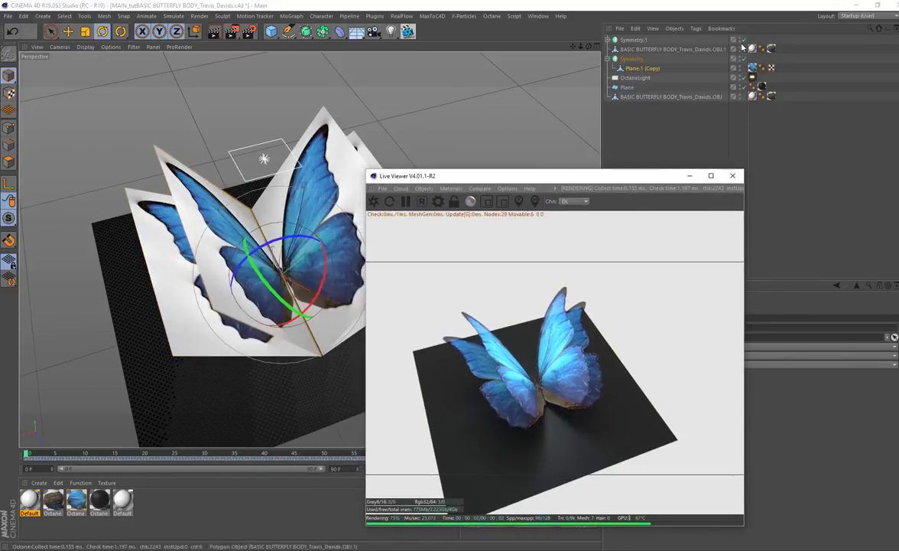
pyautogui.click(639, 49)
pyautogui.click(608, 40)
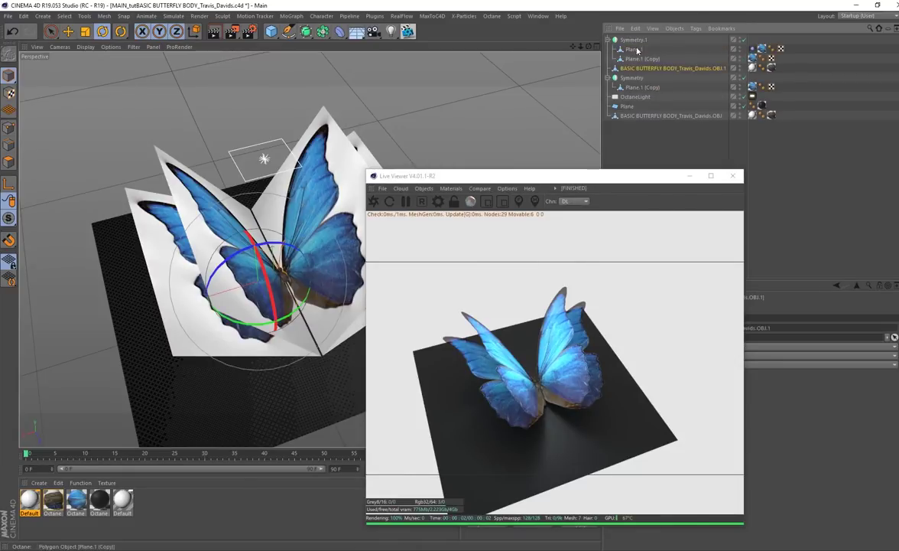
pyautogui.rightClick(638, 50)
pyautogui.click(677, 354)
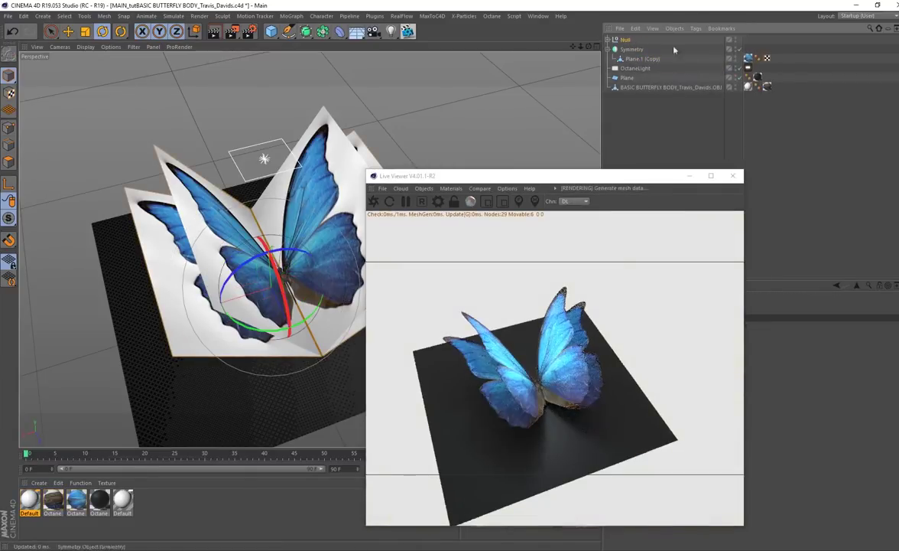
pyautogui.click(641, 59)
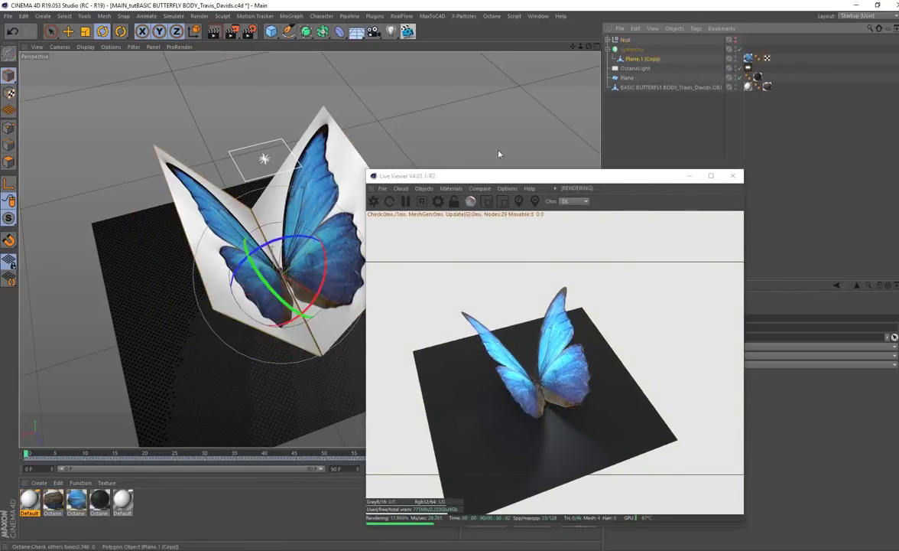
# Scrub and play the remaining baked wing animation to check the transition between the last and first frames
pyautogui.moveTo(497, 182); pyautogui.dragTo(622, 54)
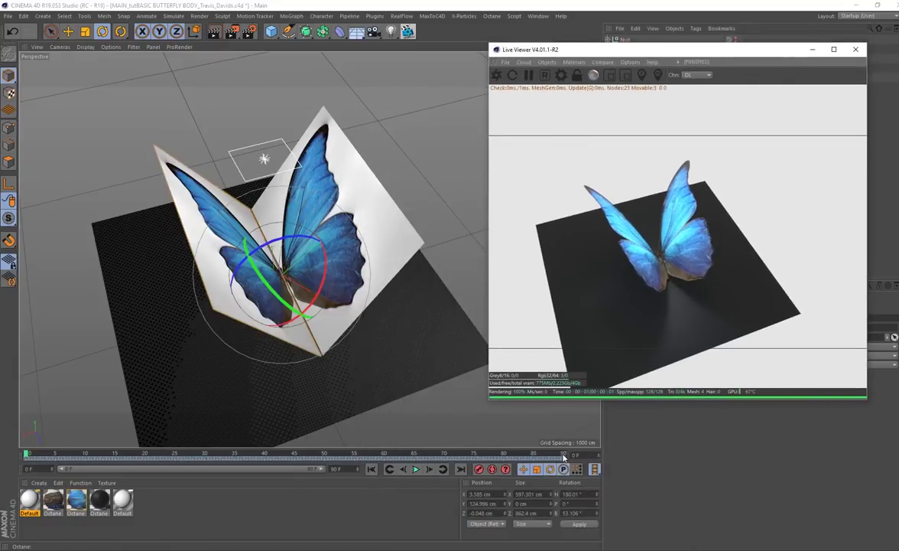
pyautogui.moveTo(26, 456); pyautogui.dragTo(541, 461)
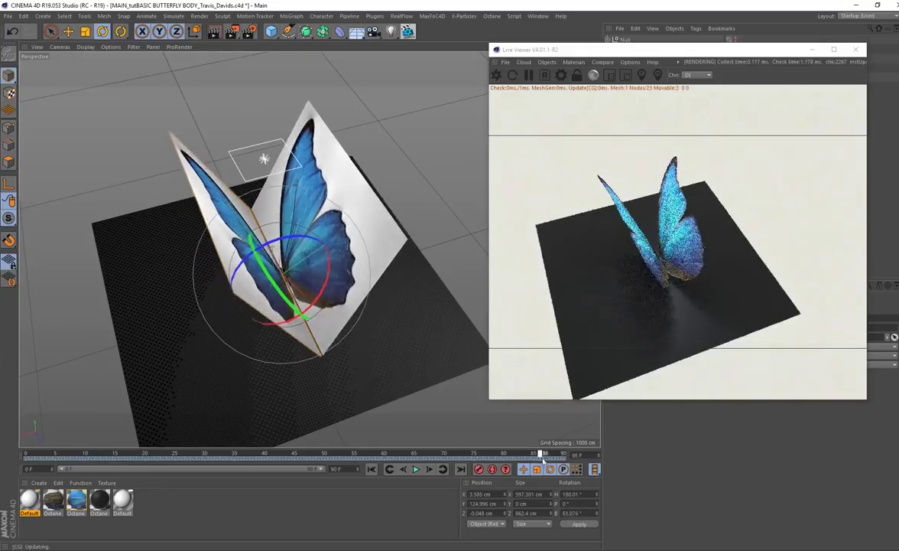
pyautogui.click(418, 469)
pyautogui.click(418, 469)
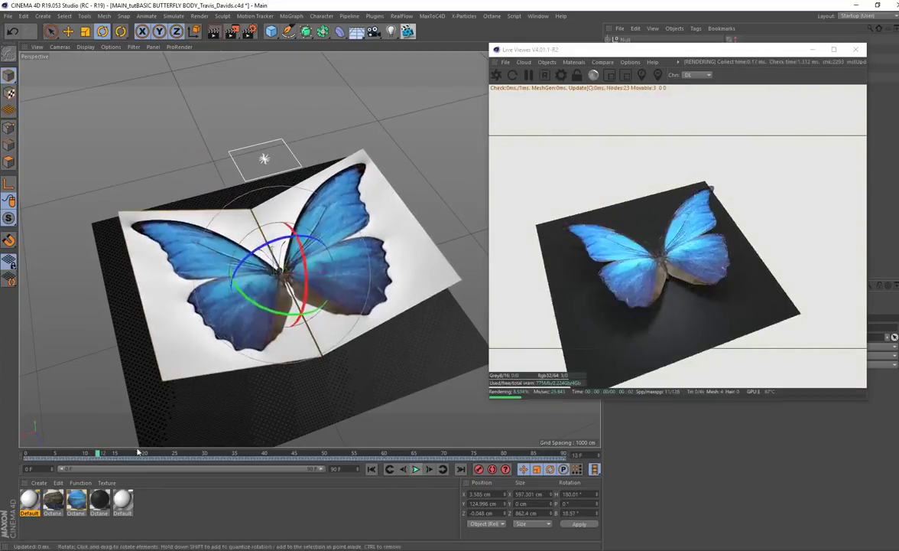
# Rework the baked wing's keyframes just after frame 0 and scrub through to about frame 37 to check the motion
pyautogui.moveTo(98, 455); pyautogui.dragTo(18, 456)
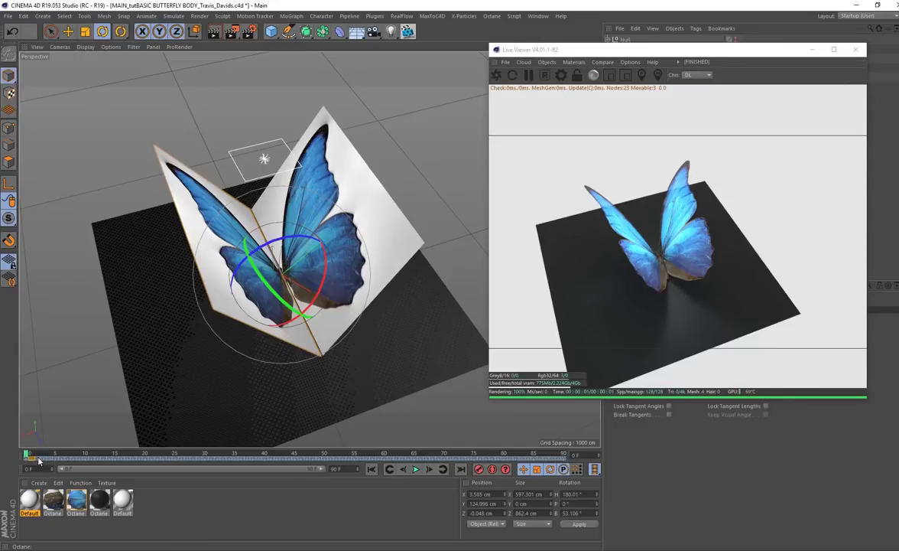
pyautogui.moveTo(34, 458)
pyautogui.mouseDown()
pyautogui.moveTo(48, 460)
pyautogui.moveTo(36, 462)
pyautogui.mouseUp()
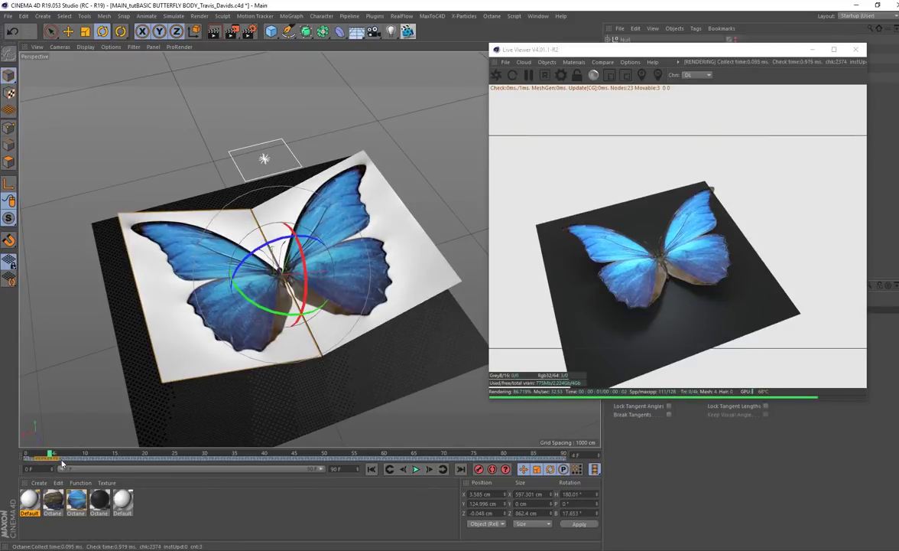
pyautogui.moveTo(64, 460); pyautogui.dragTo(172, 467)
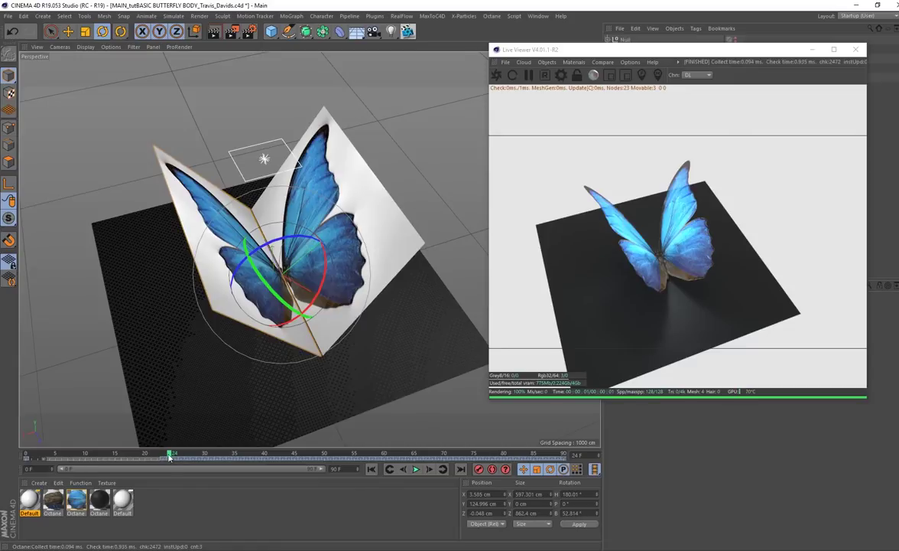
pyautogui.moveTo(169, 456); pyautogui.dragTo(248, 457)
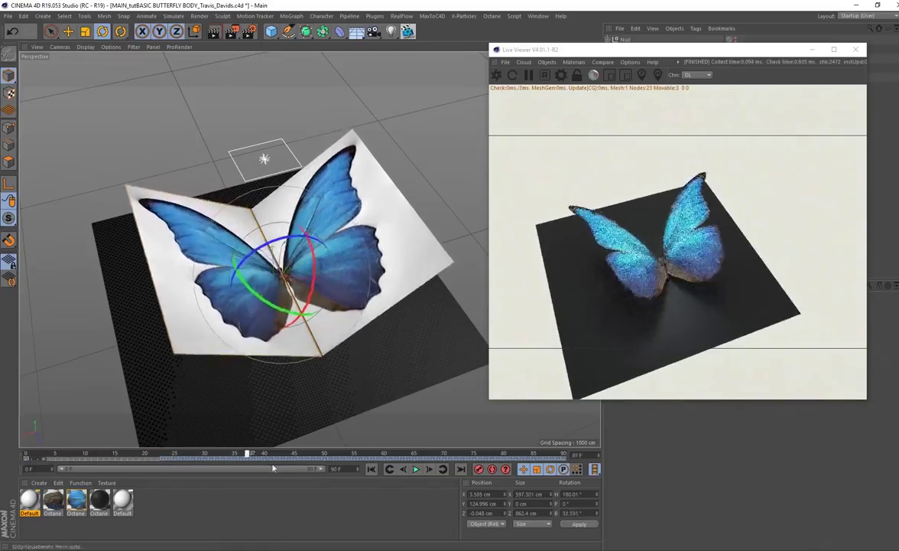
# Play the baked wing animation and examine the butterfly's flapping from several angles, with the wing selected and deselected
pyautogui.click(415, 469)
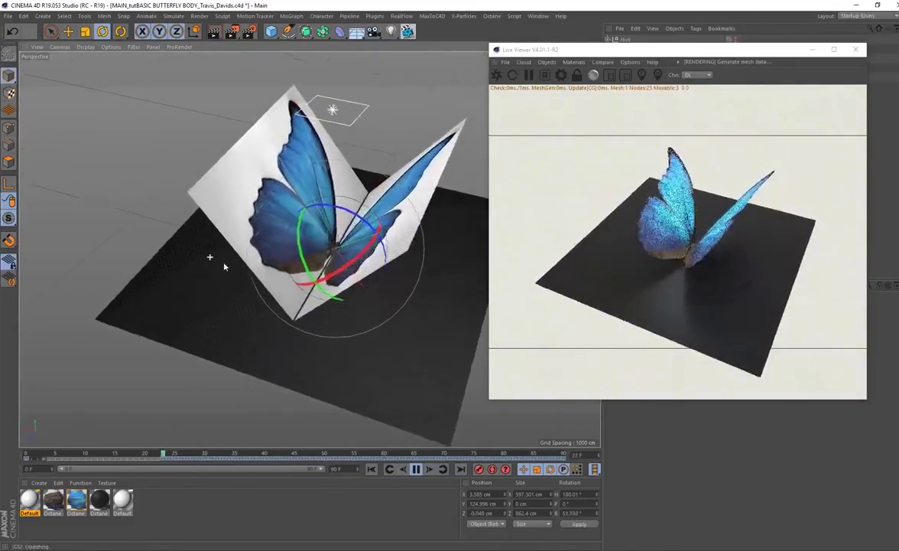
pyautogui.keyDown('alt'); pyautogui.moveTo(224, 266); pyautogui.dragTo(306, 276); pyautogui.keyUp('alt')
pyautogui.keyDown('alt'); pyautogui.moveTo(222, 285); pyautogui.dragTo(237, 323); pyautogui.keyUp('alt')
pyautogui.keyDown('alt'); pyautogui.moveTo(185, 305); pyautogui.dragTo(256, 318); pyautogui.keyUp('alt')
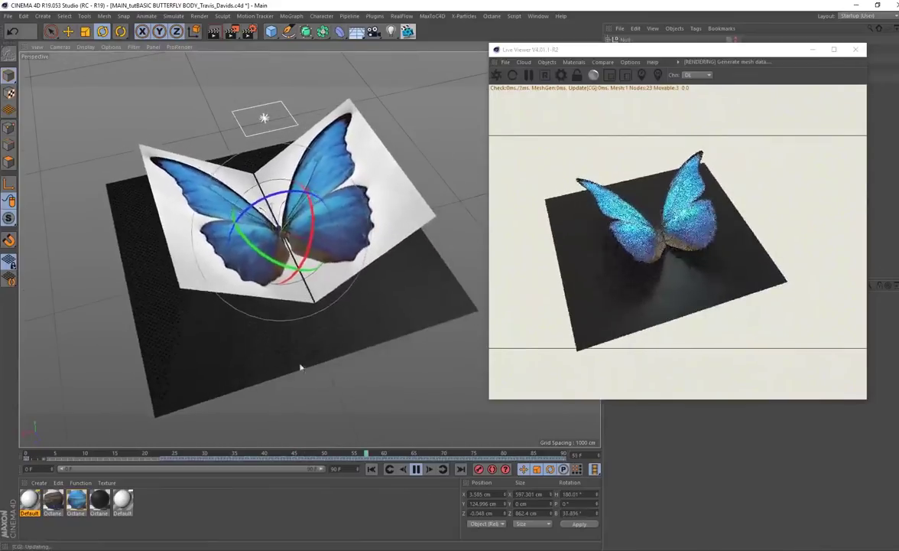
pyautogui.press('F8')
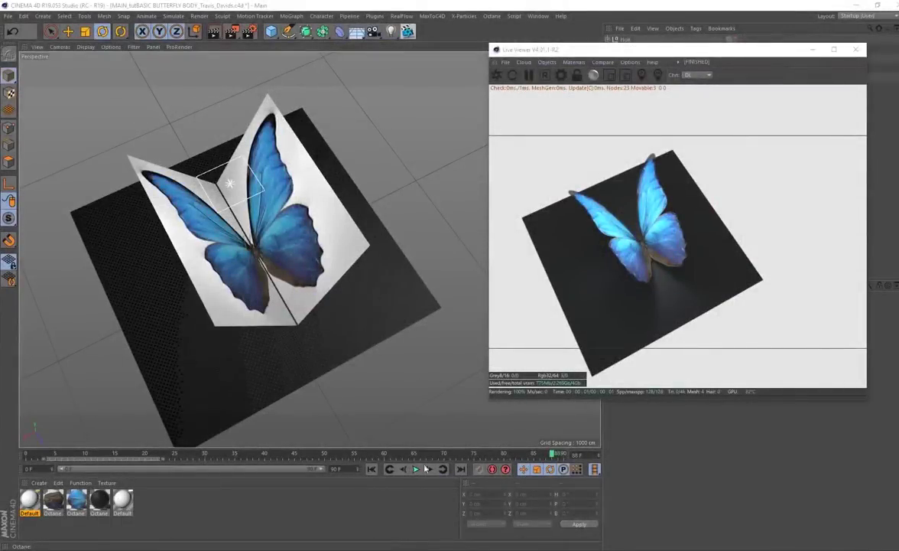
pyautogui.click(417, 469)
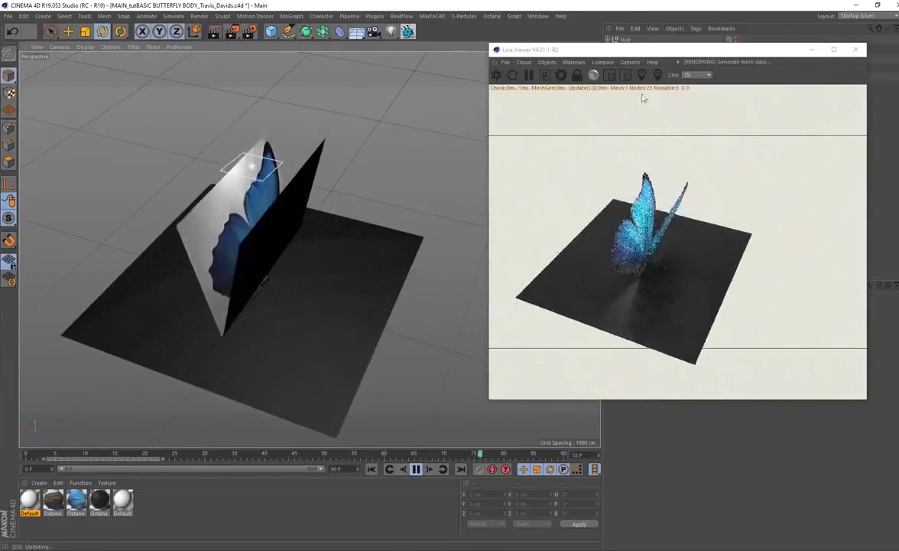
# Hide the original Symmetry with the baked wing and unhide the null holding the duplicated butterfly
pyautogui.moveTo(642, 49); pyautogui.dragTo(587, 170)
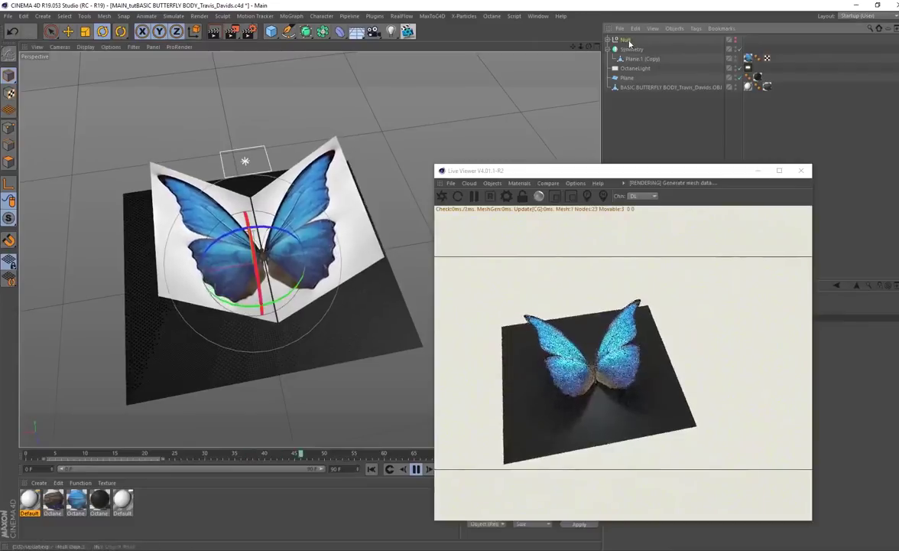
pyautogui.click(730, 46)
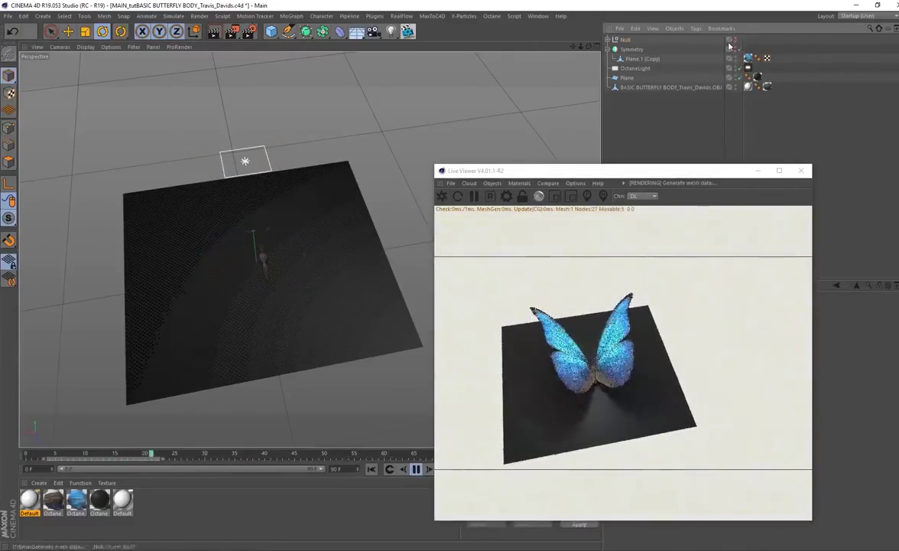
pyautogui.click(736, 40)
# Delete the baked Plane.1 (Copy) from Symmetry.1 inside the null, keeping its Vibrate-driven Plane.1
pyautogui.click(609, 39)
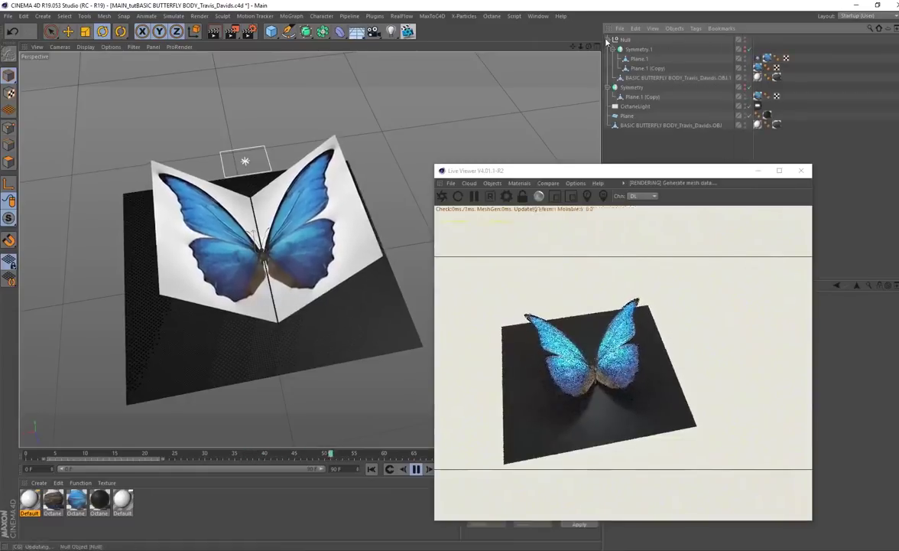
pyautogui.click(653, 69)
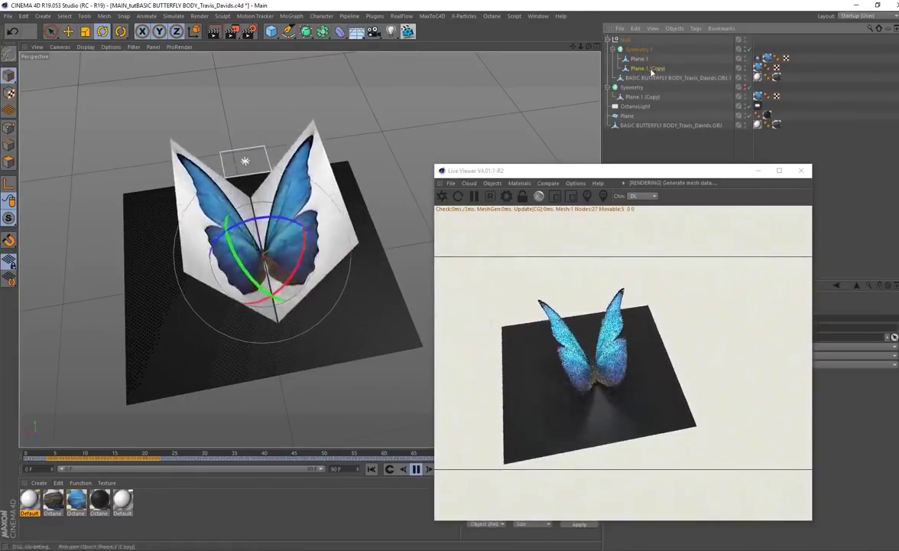
pyautogui.press('Delete')
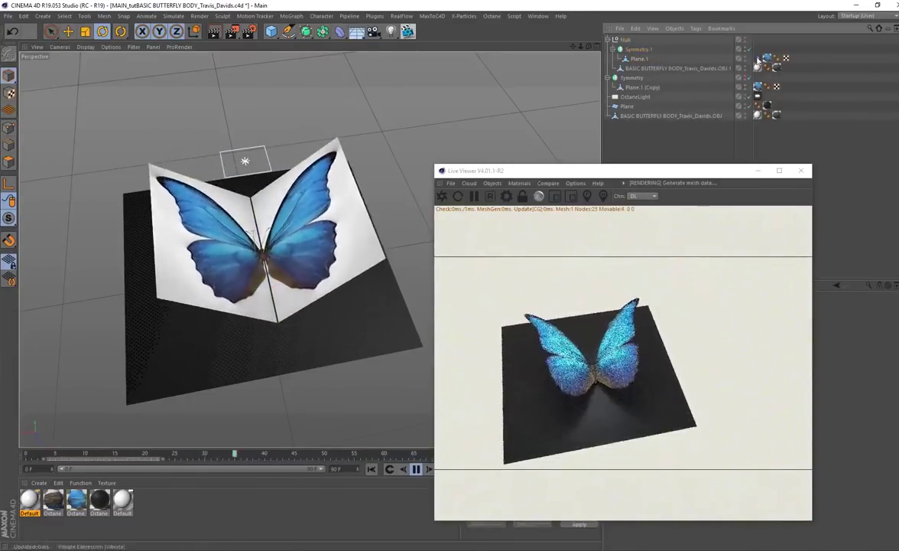
# Set the rotation frequency of Plane.1's Vibrate tag to 3 and view the flapping beside the live render
pyautogui.moveTo(621, 176); pyautogui.dragTo(395, 77)
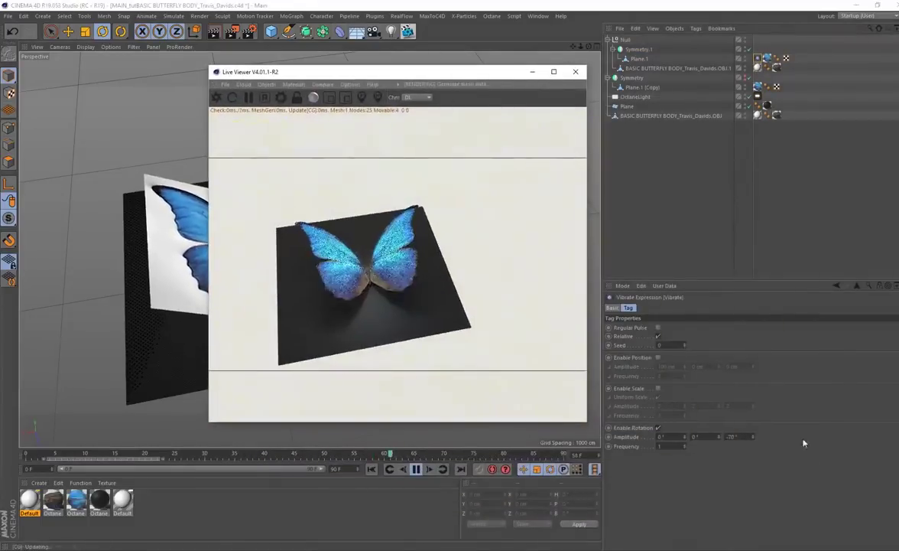
pyautogui.moveTo(663, 446); pyautogui.dragTo(658, 447)
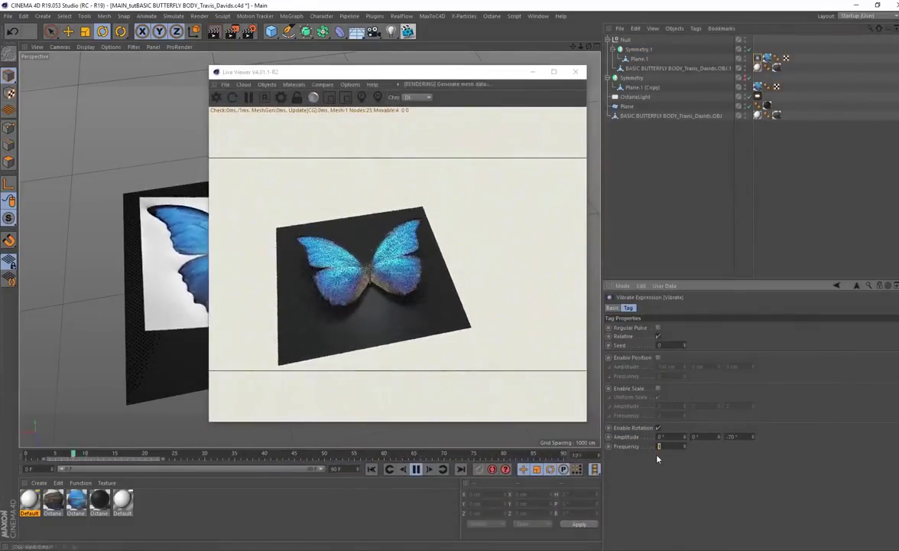
pyautogui.write('5')
pyautogui.press('Return')
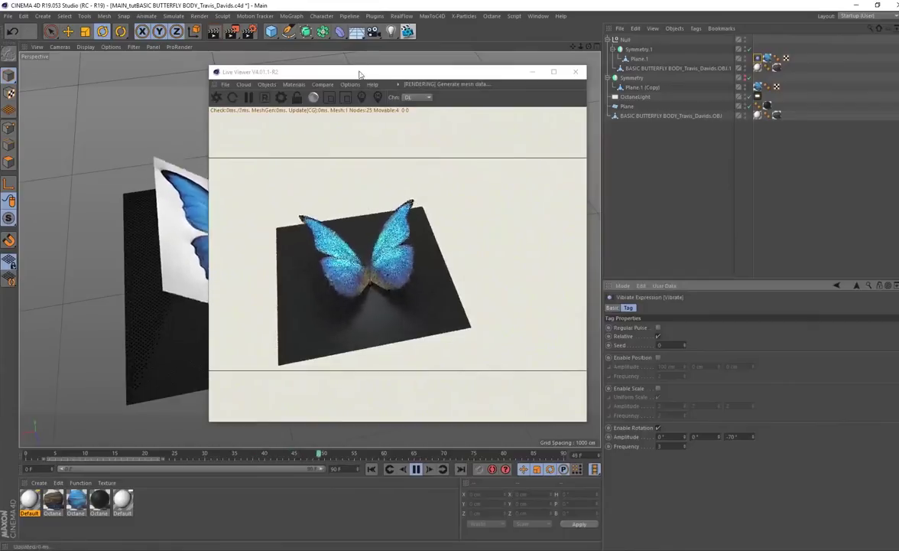
pyautogui.moveTo(361, 74); pyautogui.dragTo(515, 79)
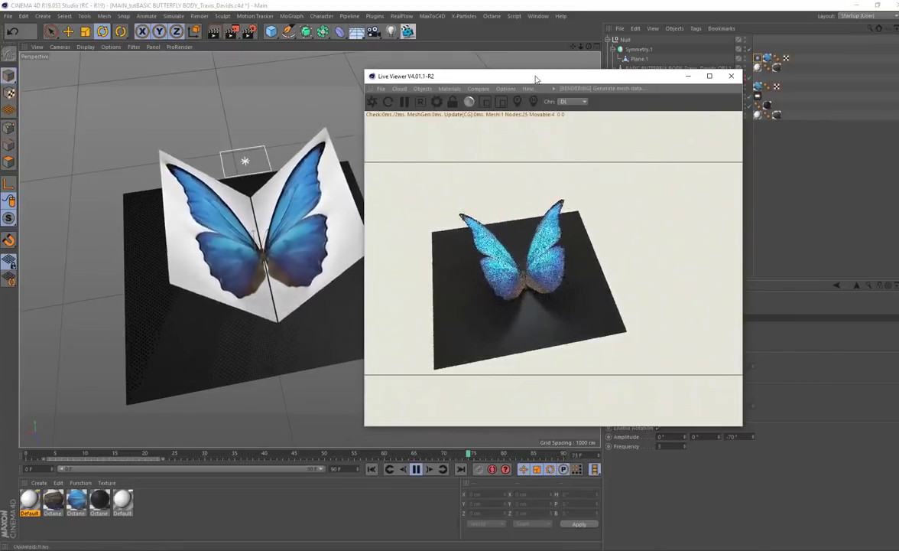
pyautogui.moveTo(536, 77); pyautogui.dragTo(501, 74)
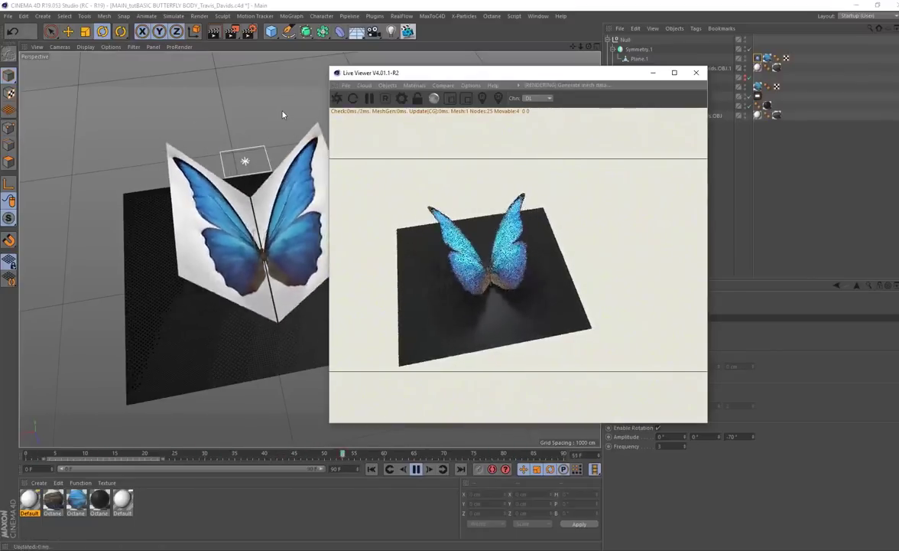
pyautogui.keyDown('alt'); pyautogui.moveTo(179, 168); pyautogui.dragTo(182, 174, button='middle'); pyautogui.keyUp('alt')
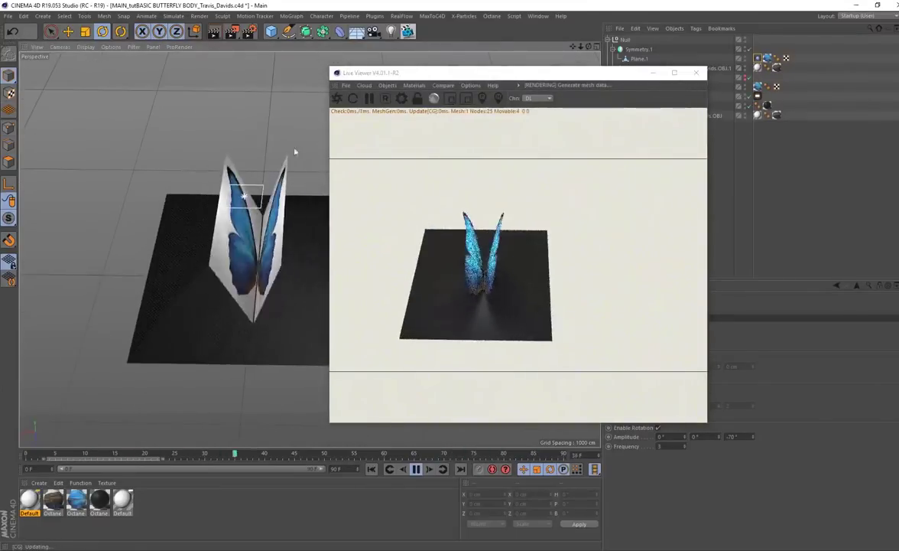
# Enable Regular Pulse on Plane.1's Vibrate tag
pyautogui.moveTo(543, 72); pyautogui.dragTo(374, 65)
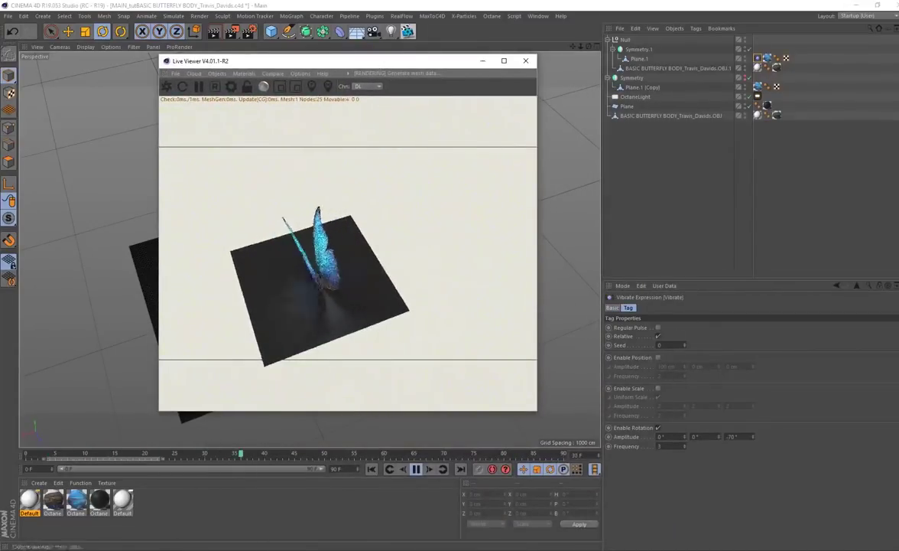
pyautogui.click(658, 327)
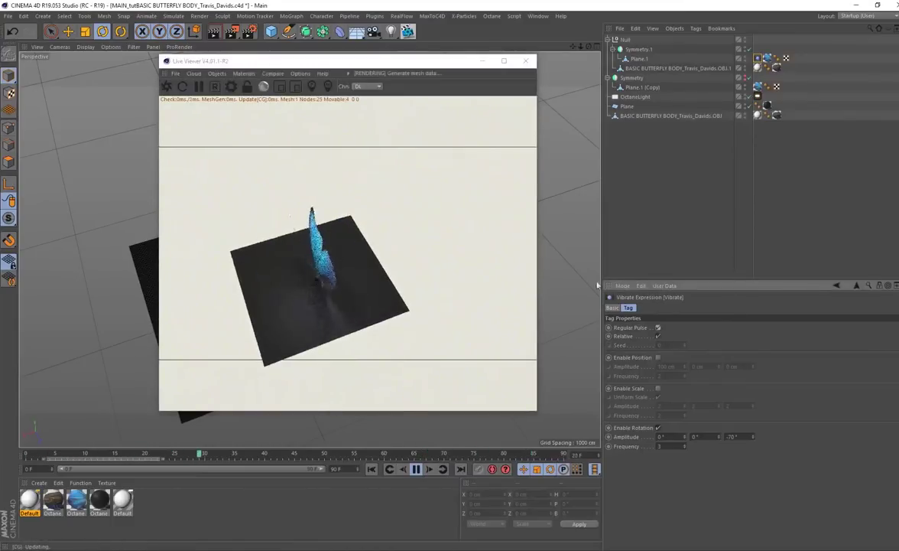
pyautogui.moveTo(331, 77); pyautogui.dragTo(370, 81)
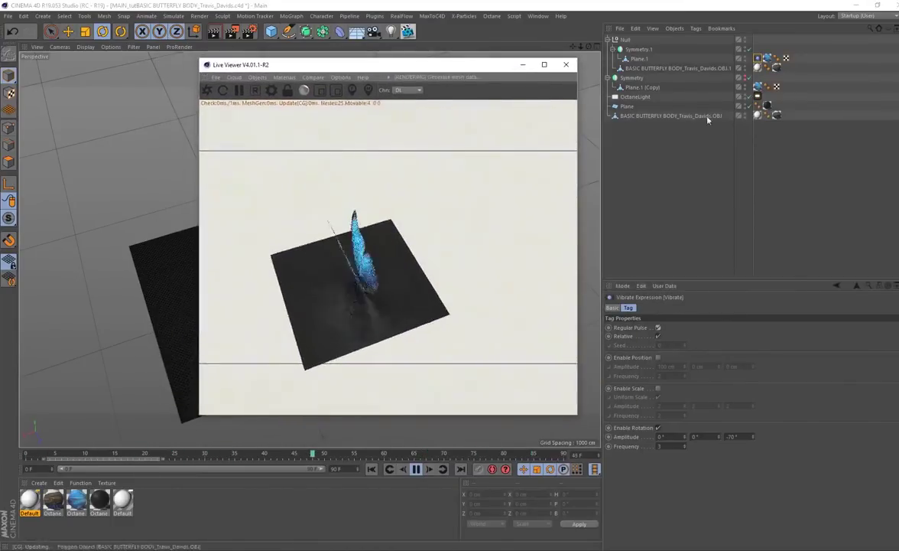
# Disable the floor Plane and view the flapping butterfly without it from new angles
pyautogui.click(749, 107)
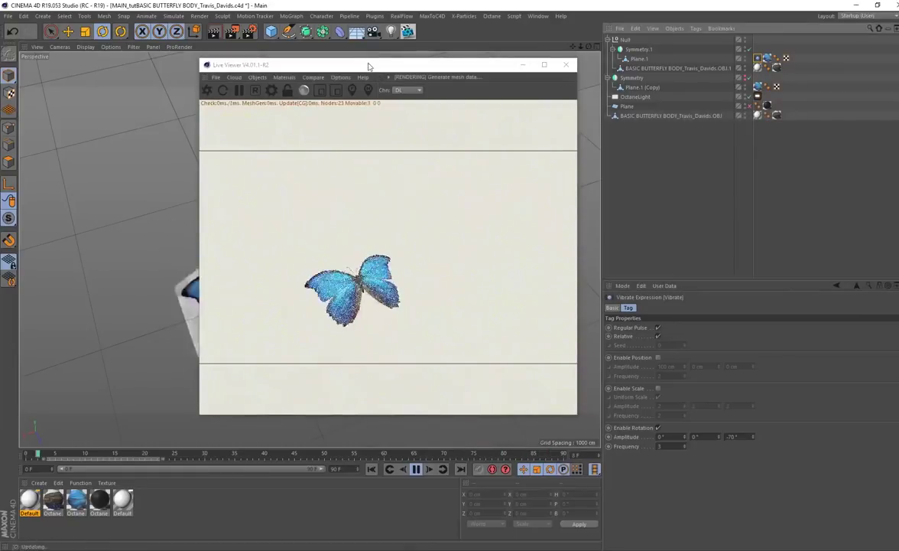
pyautogui.moveTo(368, 66); pyautogui.dragTo(588, 78)
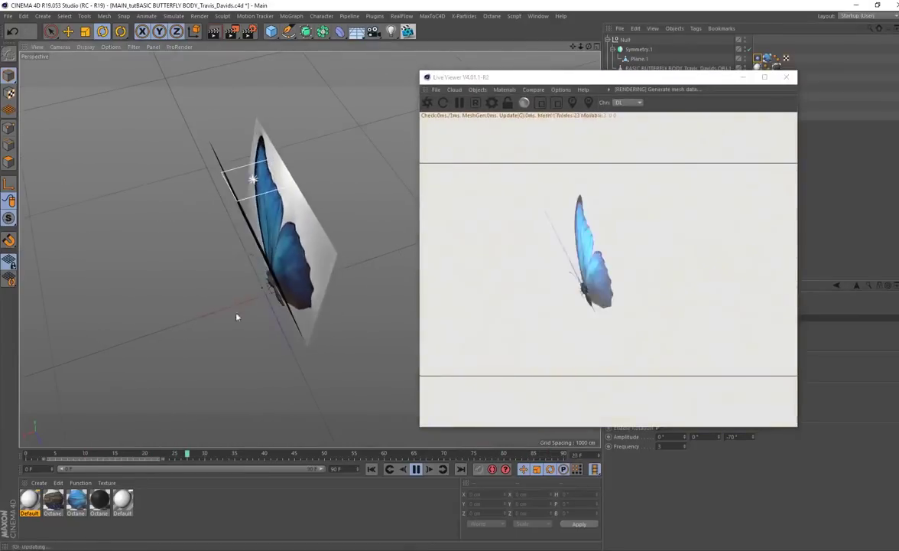
pyautogui.keyDown('alt'); pyautogui.moveTo(218, 295); pyautogui.dragTo(195, 251); pyautogui.keyUp('alt')
pyautogui.keyDown('alt'); pyautogui.moveTo(257, 302); pyautogui.dragTo(340, 350); pyautogui.keyUp('alt')
pyautogui.keyDown('alt'); pyautogui.moveTo(340, 351); pyautogui.dragTo(301, 326, button='middle'); pyautogui.keyUp('alt')
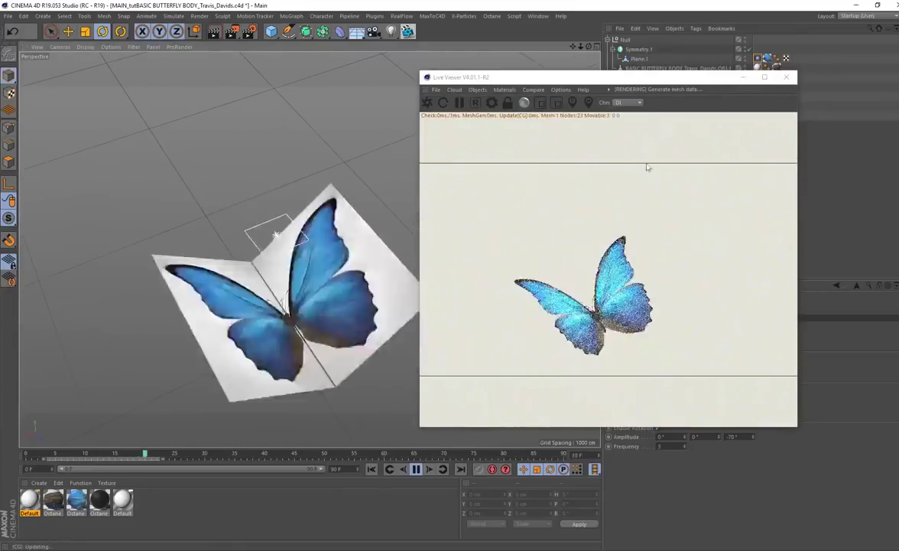
# Set the rotation frequency of Plane.1's Vibrate tag to 4
pyautogui.moveTo(599, 82); pyautogui.dragTo(345, 76)
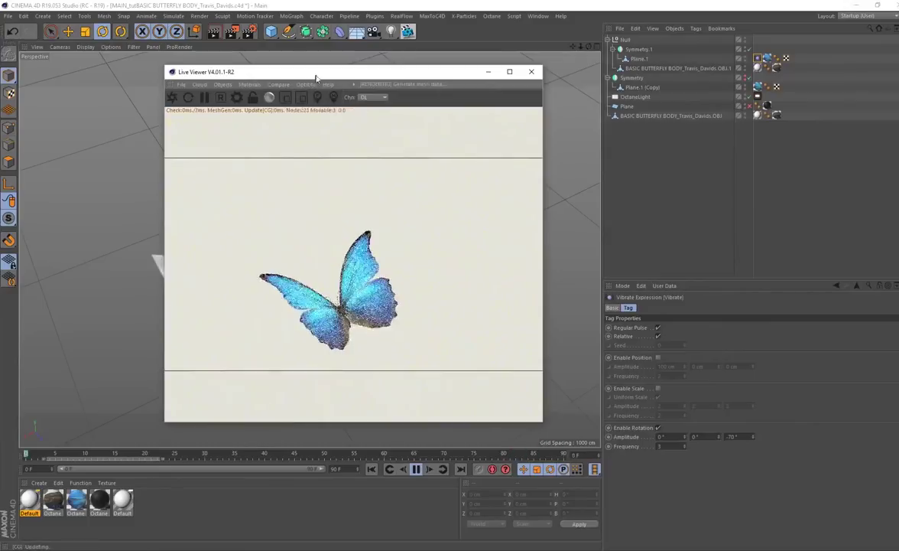
pyautogui.moveTo(316, 77); pyautogui.dragTo(358, 57)
pyautogui.moveTo(668, 447); pyautogui.dragTo(649, 452)
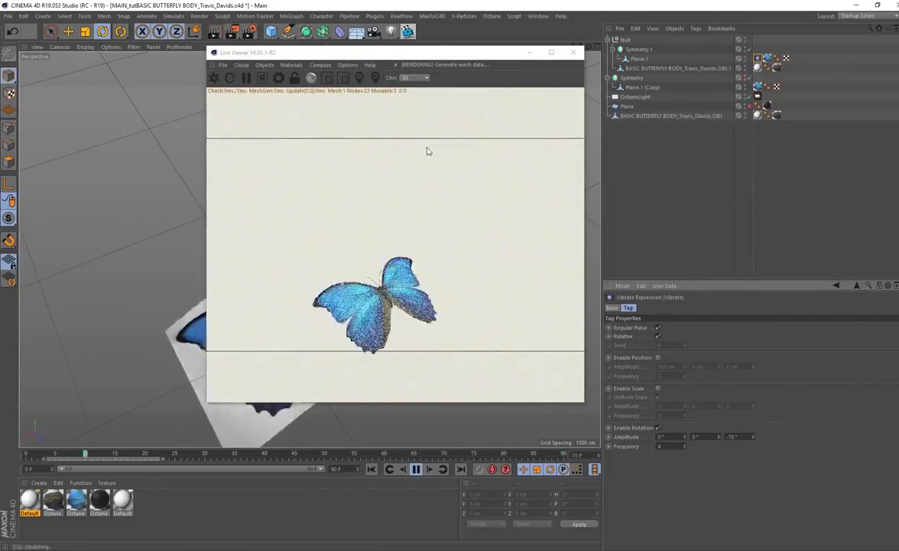
pyautogui.moveTo(419, 52); pyautogui.dragTo(586, 49)
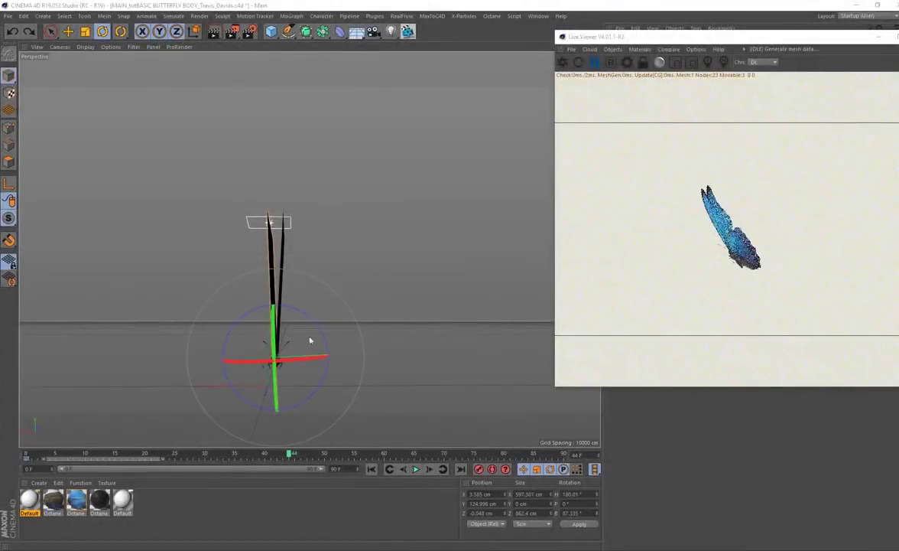
# Examine from the front how the wings cross each other at frames 44 and 51
pyautogui.click(428, 344)
pyautogui.keyDown('alt'); pyautogui.moveTo(246, 331); pyautogui.dragTo(256, 341, button='right'); pyautogui.keyUp('alt')
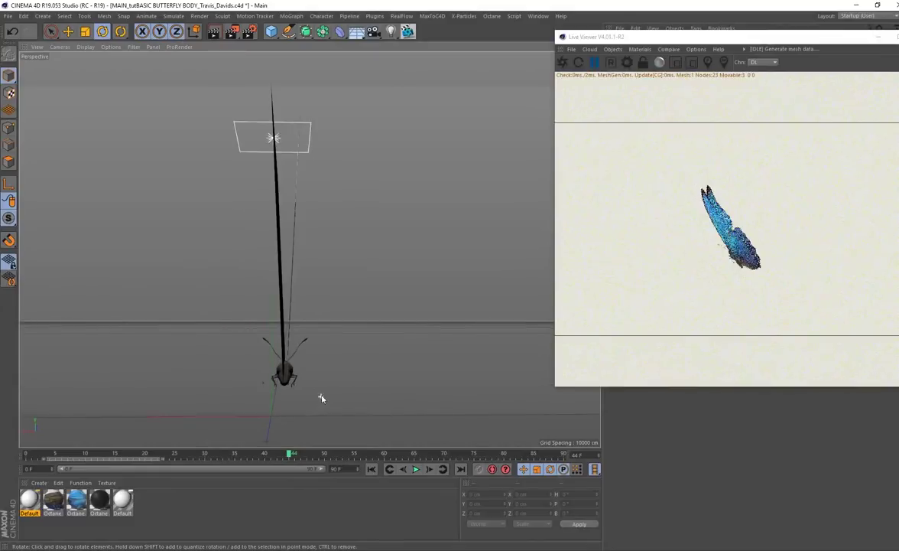
pyautogui.moveTo(289, 457); pyautogui.dragTo(331, 457)
pyautogui.keyDown('alt'); pyautogui.moveTo(276, 396); pyautogui.dragTo(295, 388); pyautogui.keyUp('alt')
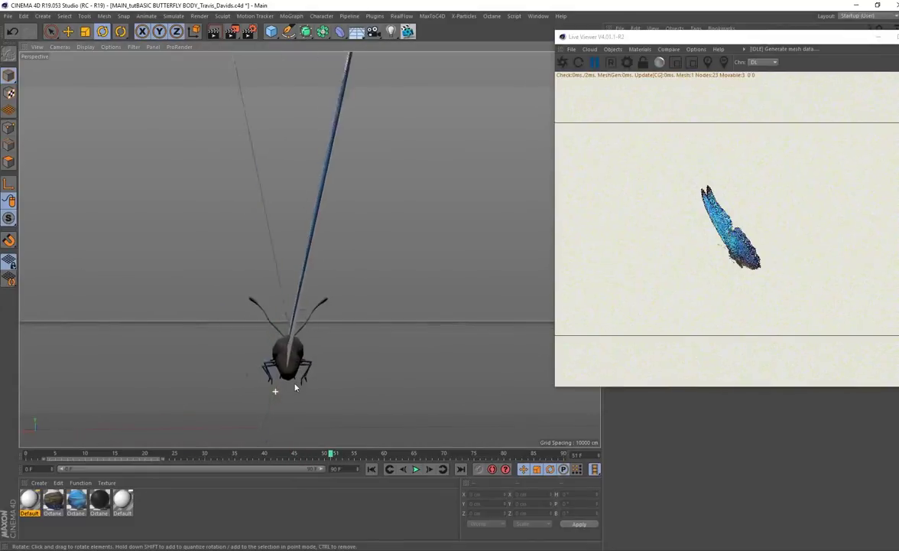
pyautogui.keyDown('alt'); pyautogui.moveTo(304, 293); pyautogui.dragTo(330, 335); pyautogui.keyUp('alt')
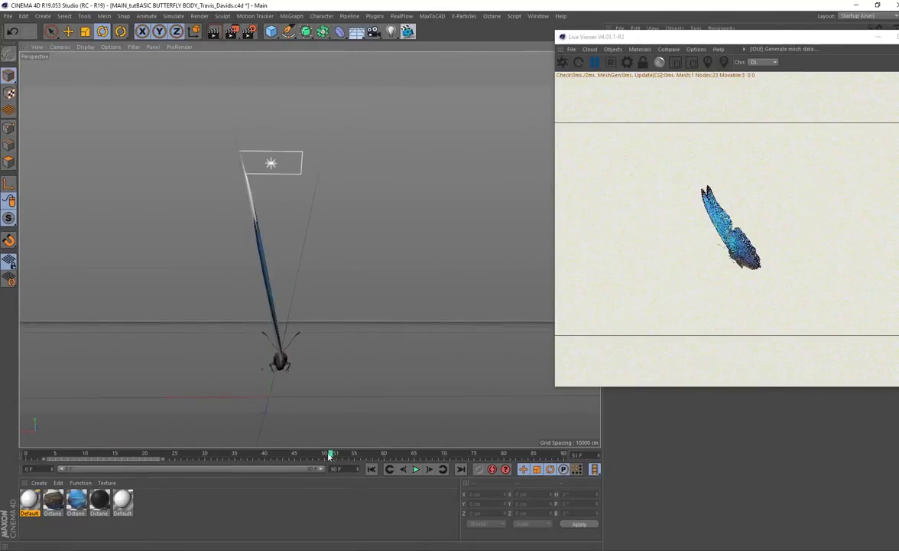
# Rotate the Vibrate-driven Plane.1 wing outward at frame 0 so both mirrored wings start lower and wider open
pyautogui.moveTo(331, 458); pyautogui.dragTo(26, 457)
pyautogui.click(340, 320)
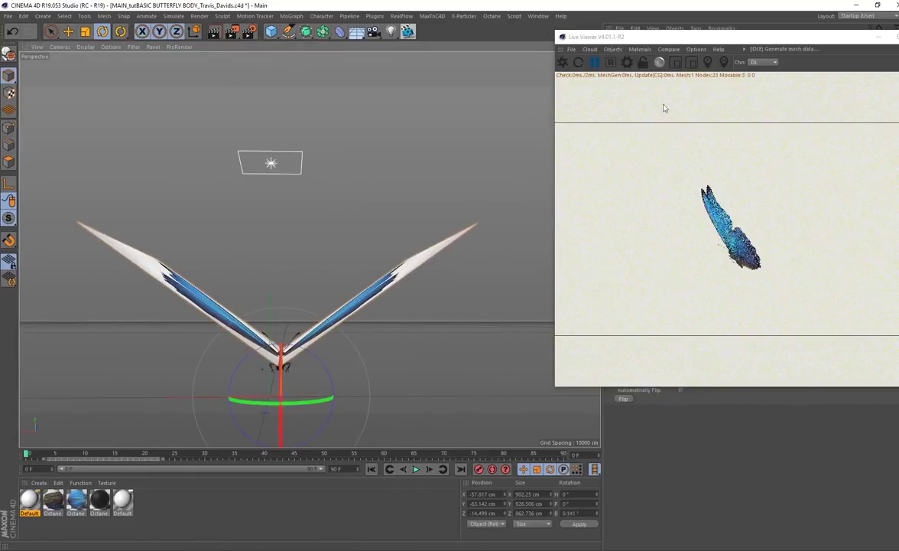
pyautogui.moveTo(675, 37); pyautogui.dragTo(650, 169)
pyautogui.click(639, 60)
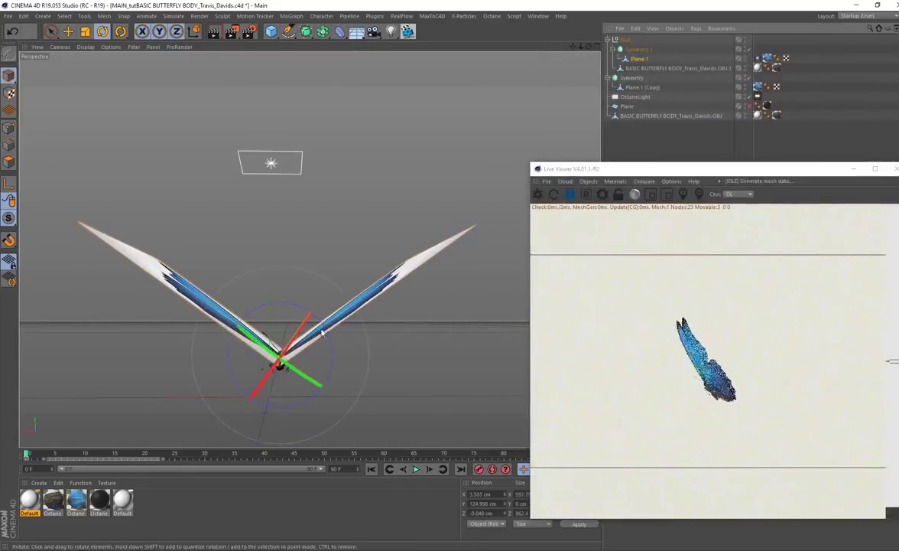
pyautogui.moveTo(321, 331); pyautogui.dragTo(345, 342)
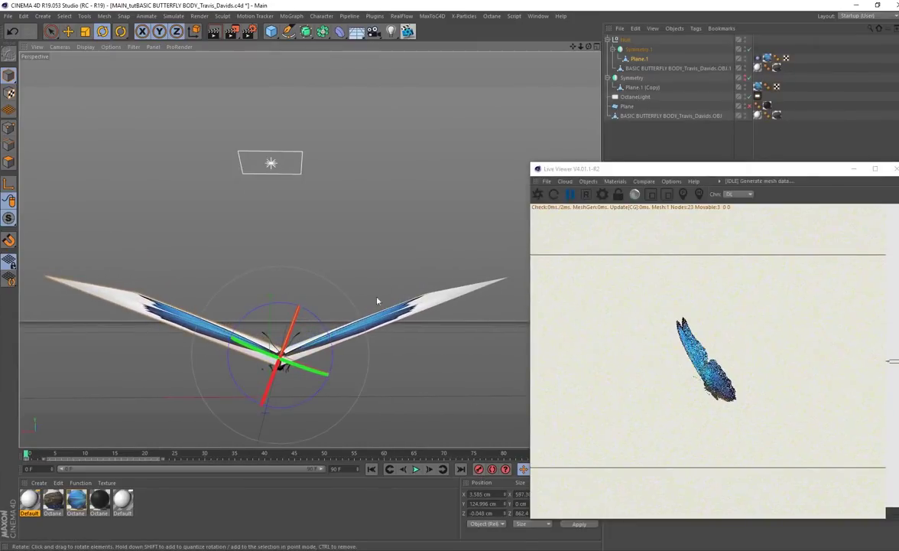
pyautogui.keyDown('alt'); pyautogui.moveTo(340, 297); pyautogui.dragTo(306, 221); pyautogui.keyUp('alt')
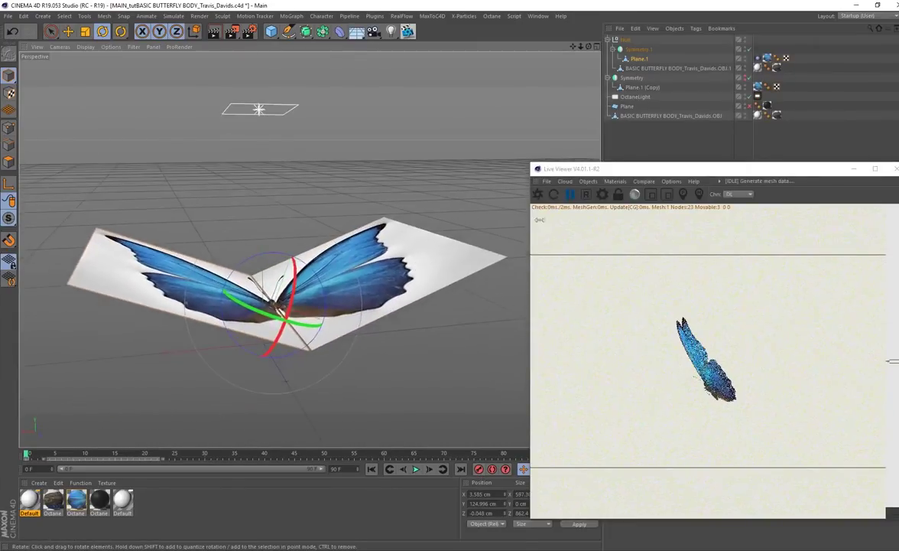
# Resume the live render, play the adjusted flapping animation, and examine the wing motion from above and the front
pyautogui.click(571, 195)
pyautogui.click(416, 469)
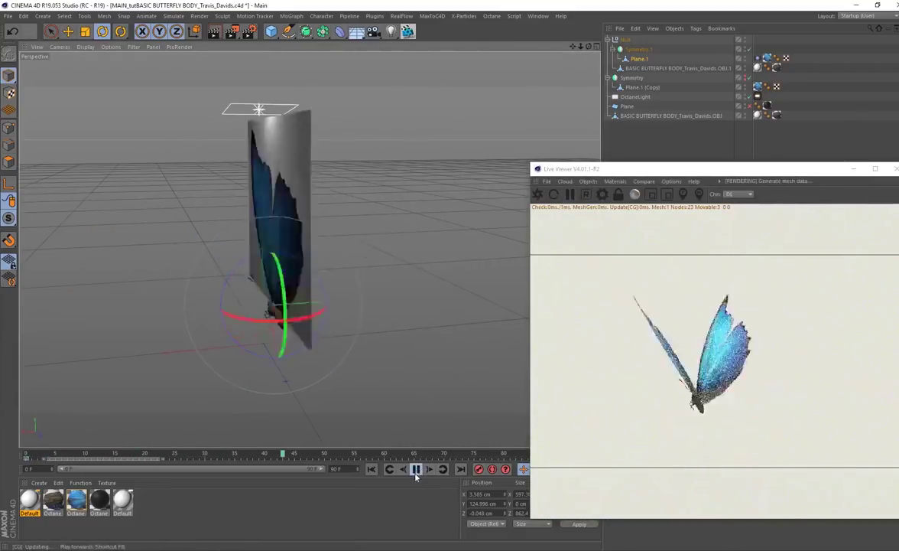
pyautogui.click(416, 469)
pyautogui.click(415, 469)
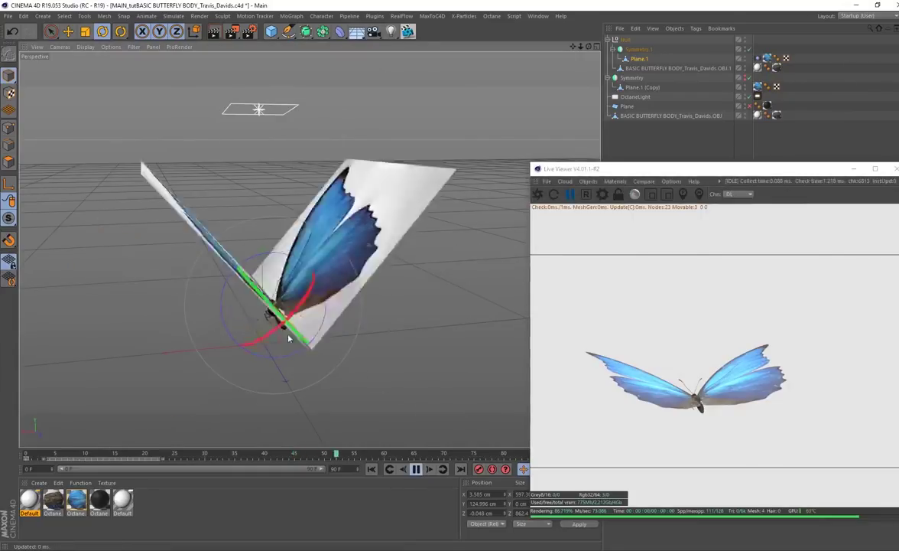
pyautogui.keyDown('alt'); pyautogui.moveTo(329, 184); pyautogui.dragTo(350, 321); pyautogui.keyUp('alt')
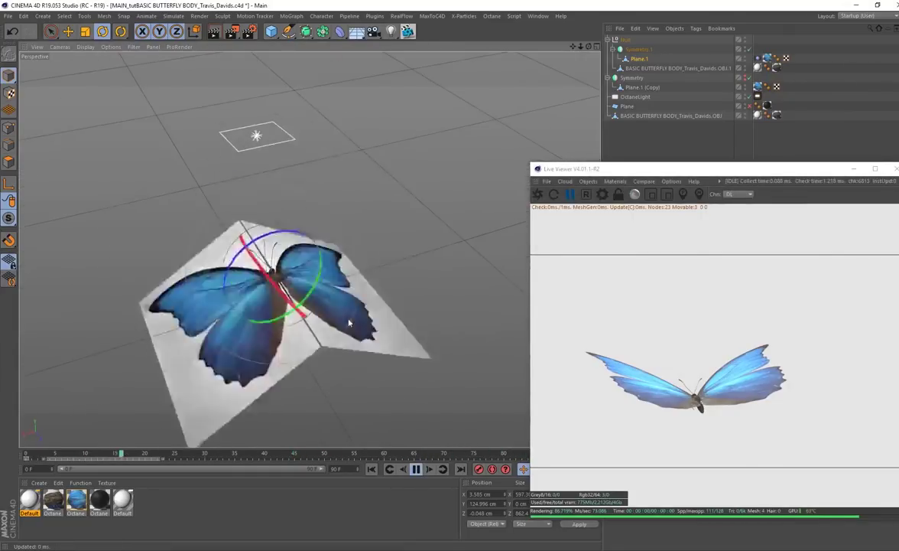
pyautogui.scroll(-2, 348, 320)
pyautogui.keyDown('alt'); pyautogui.moveTo(409, 405); pyautogui.dragTo(345, 325); pyautogui.keyUp('alt')
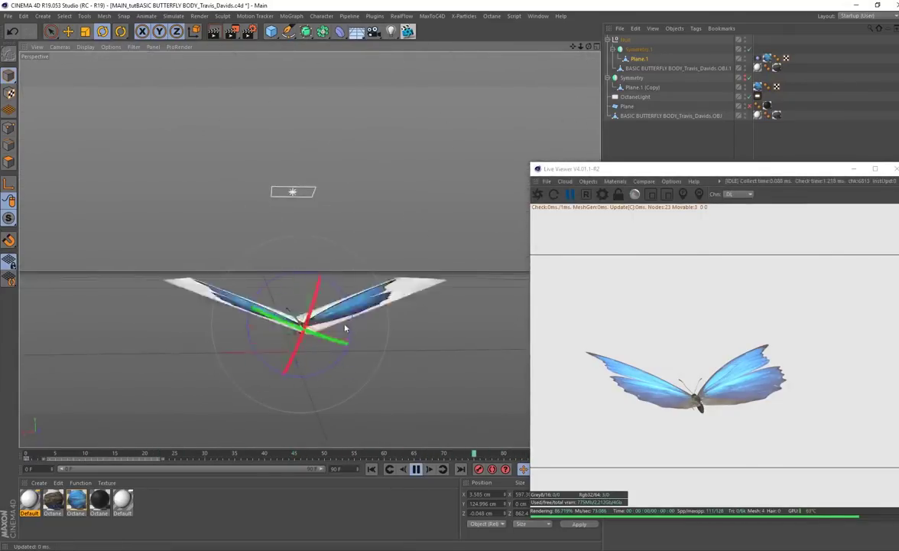
# Group Symmetry.1, with the fast-flapping wings and the butterfly body inside it, under a new null
pyautogui.keyDown('alt'); pyautogui.moveTo(354, 261); pyautogui.dragTo(401, 329); pyautogui.keyUp('alt')
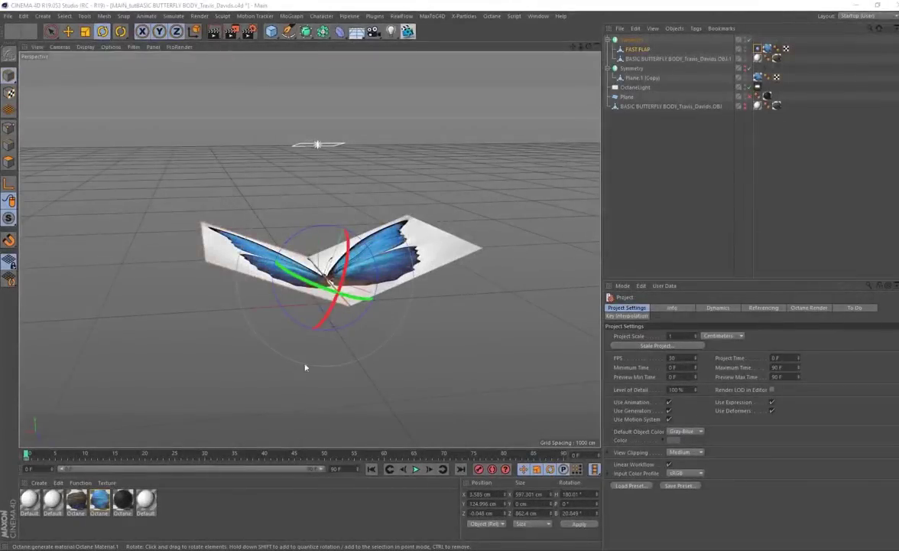
pyautogui.keyDown('alt'); pyautogui.moveTo(305, 367); pyautogui.dragTo(329, 306); pyautogui.keyUp('alt')
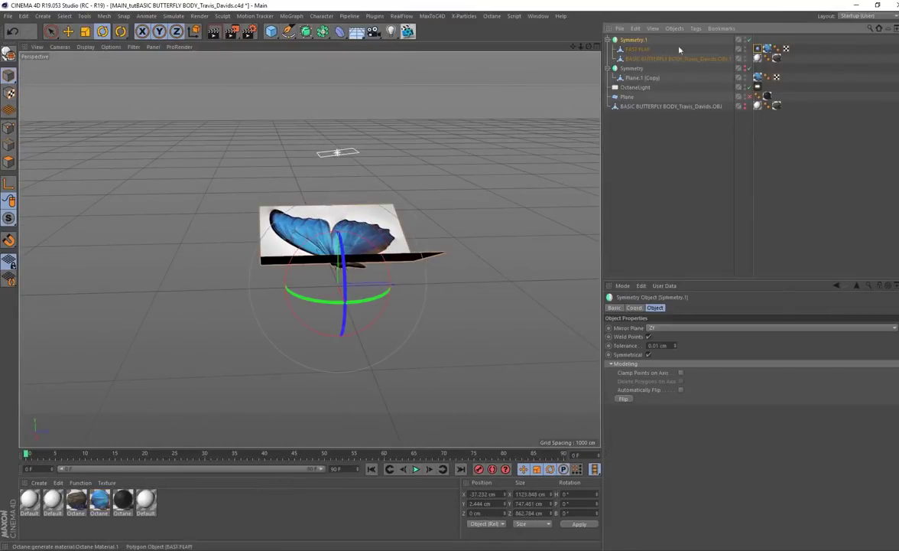
pyautogui.rightClick(632, 44)
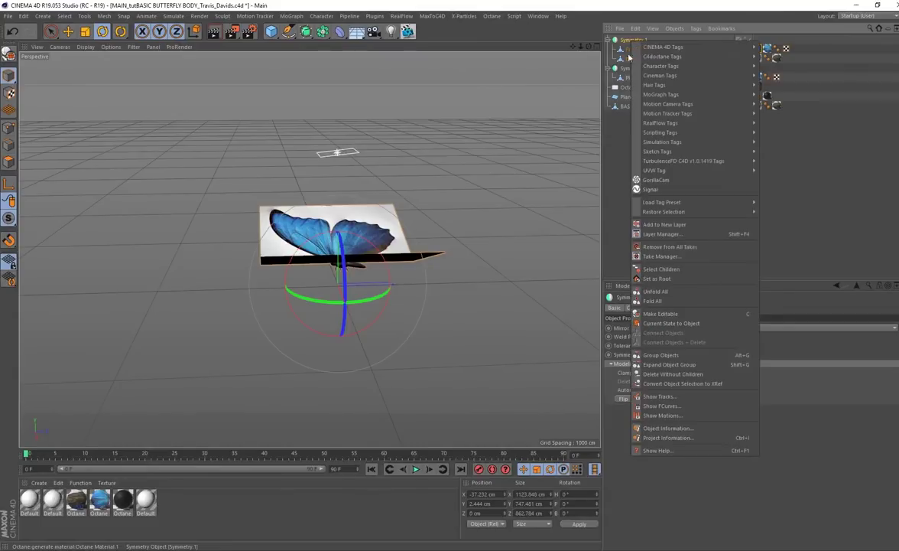
pyautogui.click(659, 354)
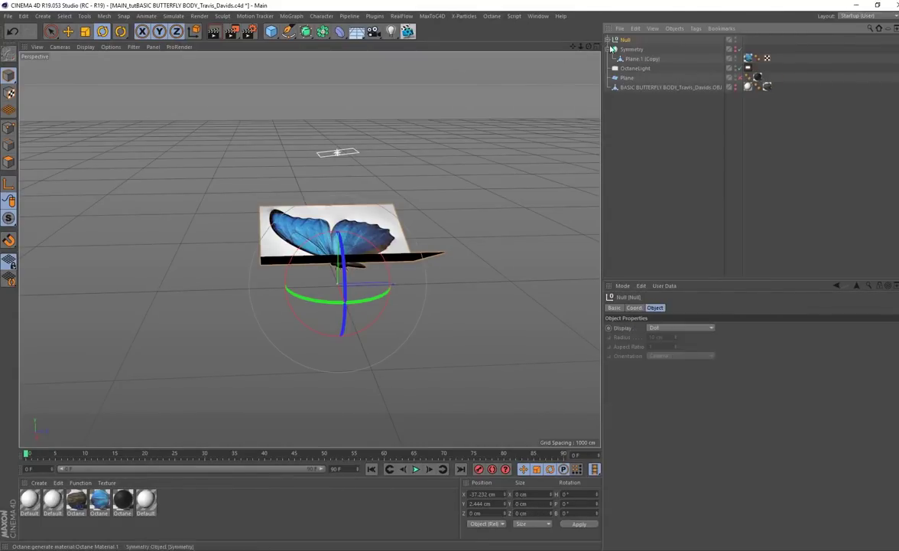
# Expand the new null, review the rotation settings of FAST FLAP's Vibrate tag, and preview the flapping before returning to frame 0
pyautogui.click(610, 41)
pyautogui.click(645, 61)
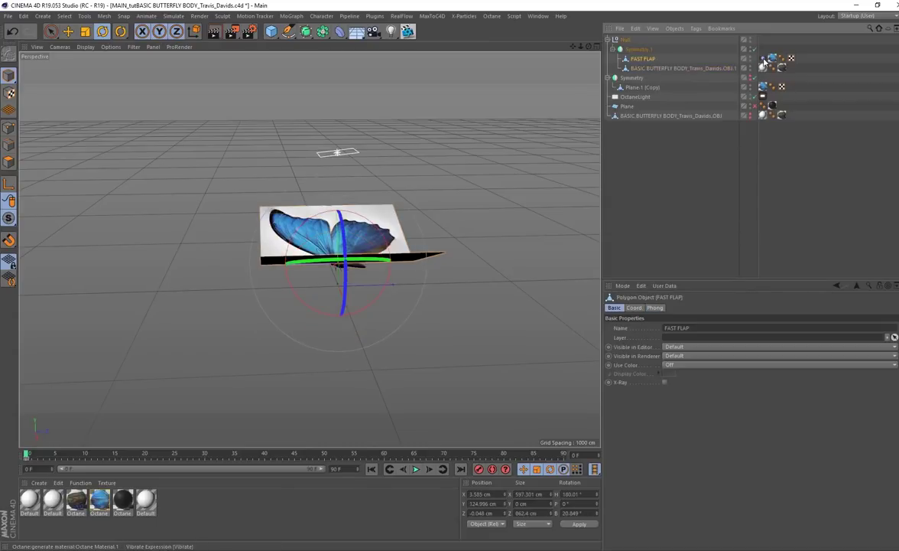
pyautogui.click(764, 59)
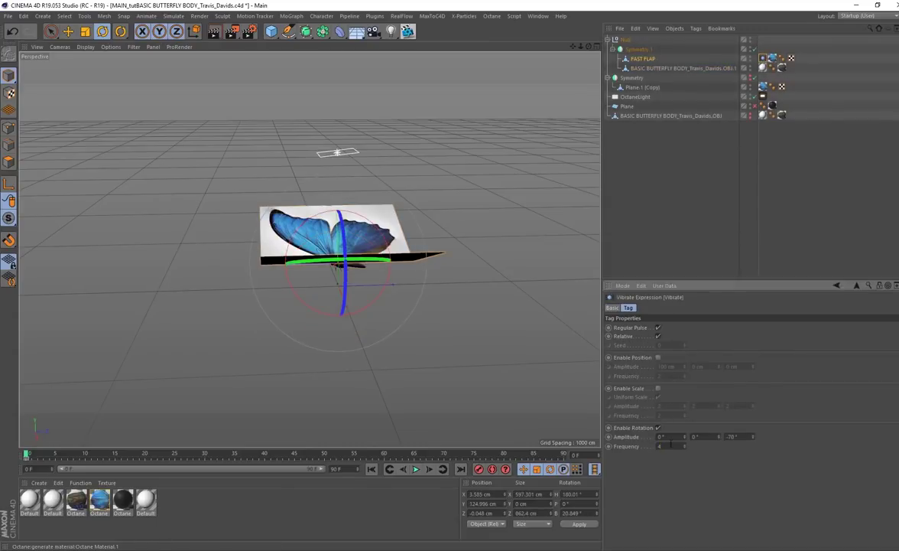
pyautogui.click(465, 435)
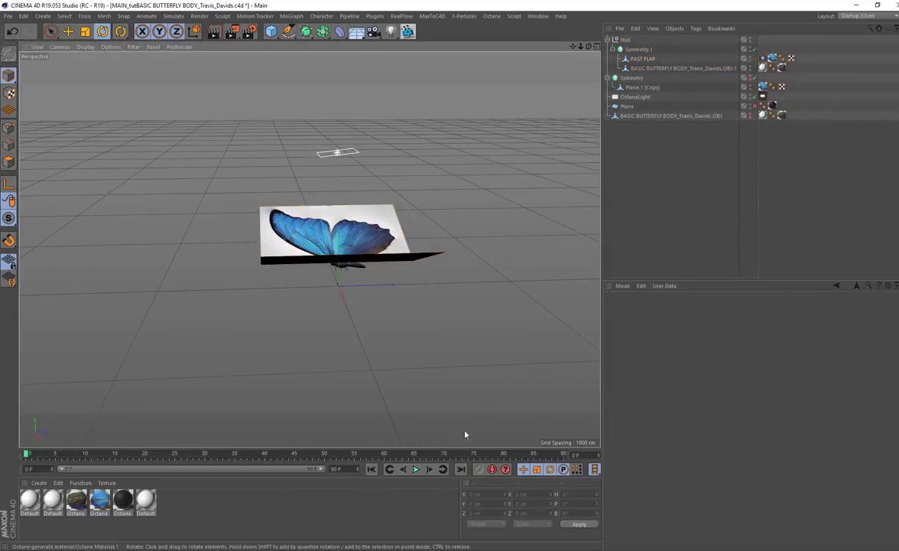
pyautogui.click(417, 469)
pyautogui.moveTo(152, 458); pyautogui.dragTo(13, 457)
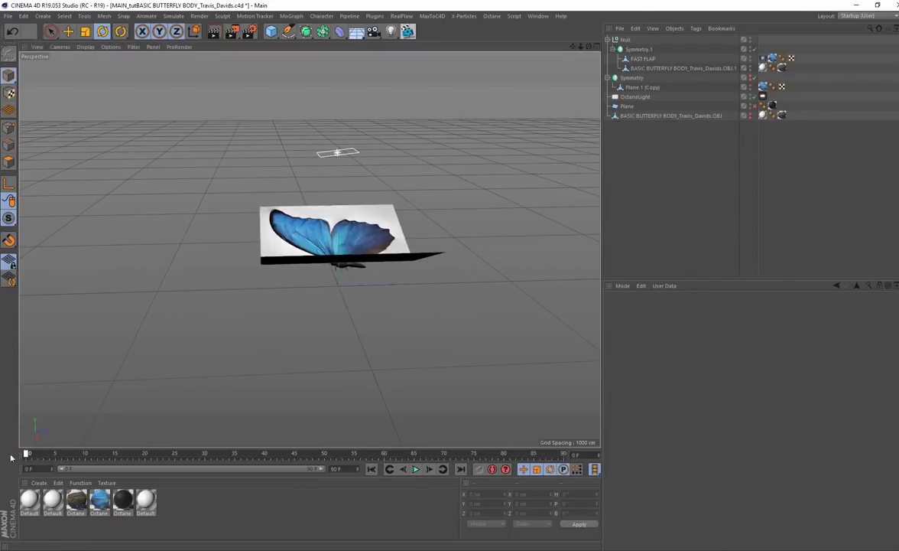
# Draw the first stretch of a Bezier flight path with the Pen tool, curving from beside the butterfly outward and upward
pyautogui.keyDown('alt'); pyautogui.moveTo(294, 329); pyautogui.dragTo(323, 335); pyautogui.keyUp('alt')
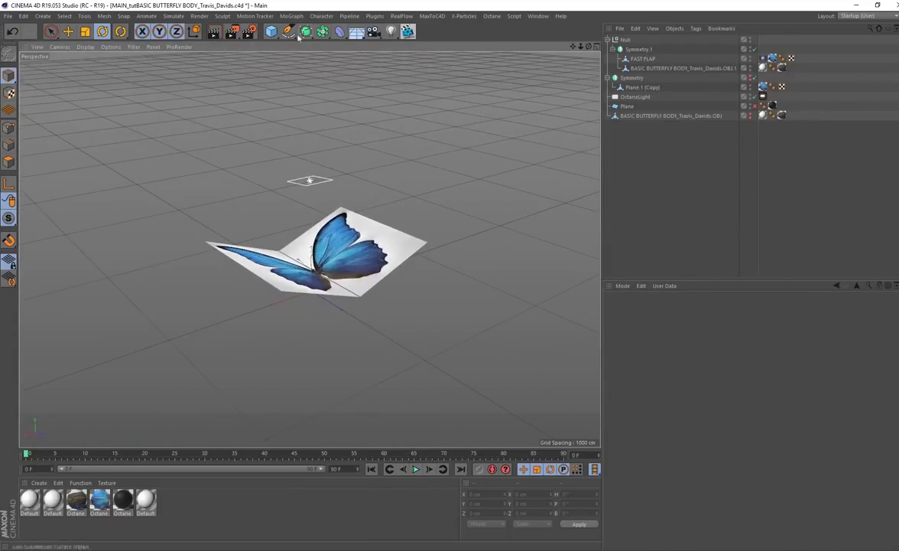
pyautogui.keyDown('alt'); pyautogui.moveTo(288, 90); pyautogui.dragTo(403, 261); pyautogui.keyUp('alt')
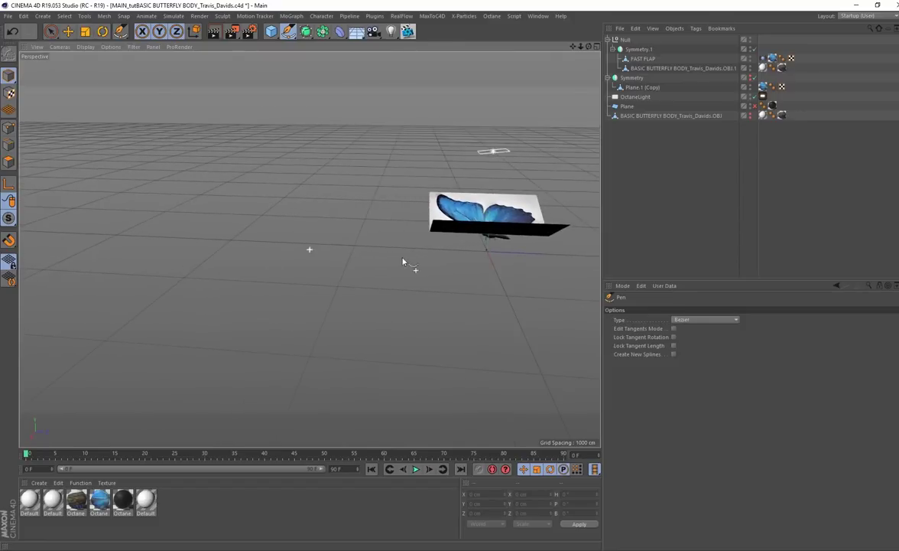
pyautogui.click(442, 243)
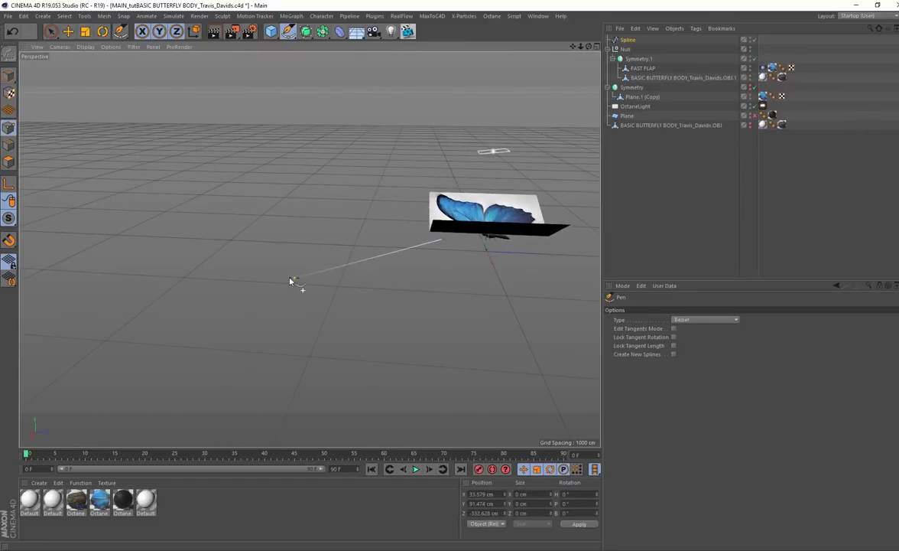
pyautogui.moveTo(227, 271); pyautogui.dragTo(219, 262)
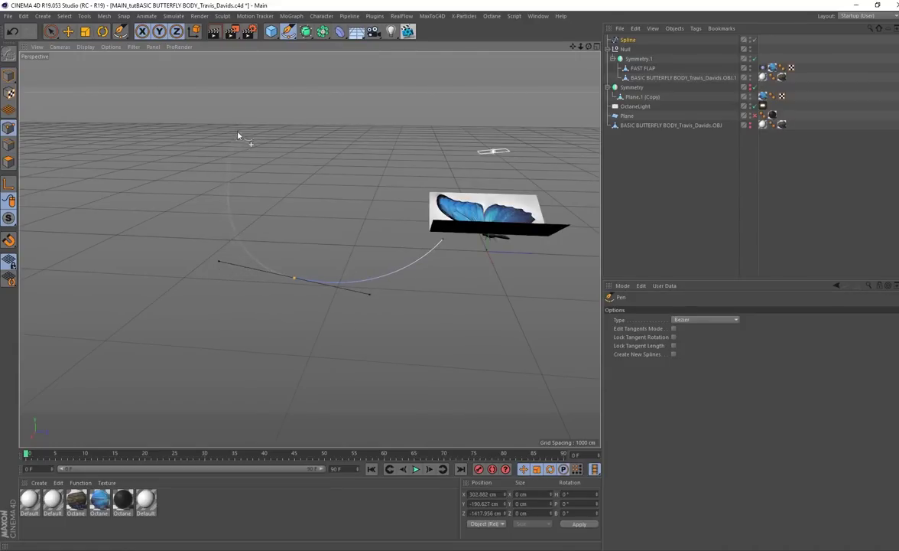
pyautogui.keyDown('alt'); pyautogui.moveTo(258, 117); pyautogui.dragTo(299, 219); pyautogui.keyUp('alt')
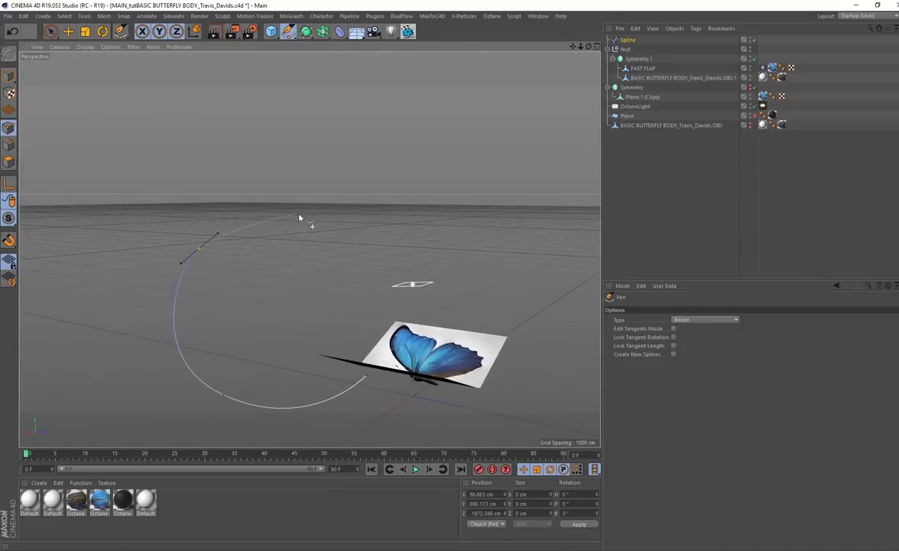
pyautogui.keyDown('alt'); pyautogui.moveTo(339, 192); pyautogui.dragTo(295, 160); pyautogui.keyUp('alt')
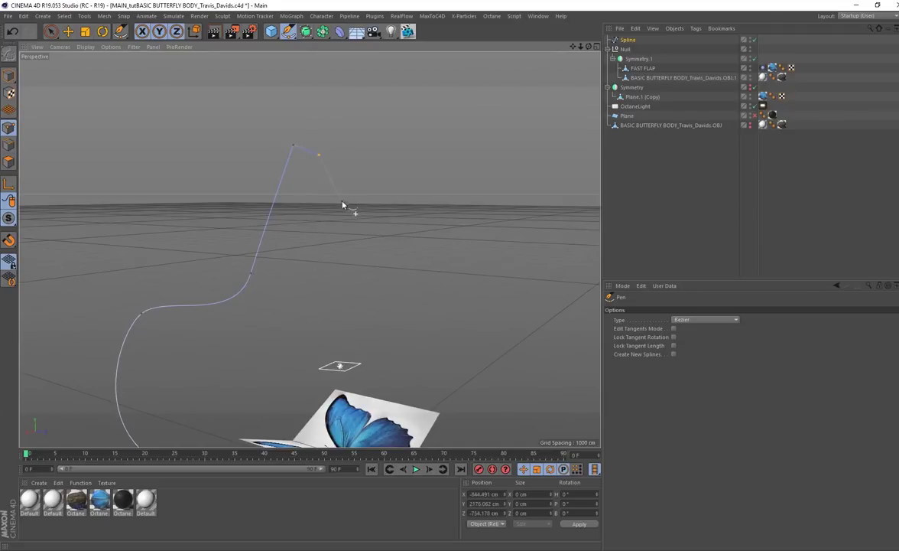
# Undo the last spline point, continue the path over a high peak and down through a loop, and close it near the butterfly
pyautogui.hotkey('ctrl', 'z')
pyautogui.keyDown('alt'); pyautogui.moveTo(426, 297); pyautogui.dragTo(395, 100); pyautogui.keyUp('alt')
pyautogui.keyDown('alt'); pyautogui.moveTo(277, 132); pyautogui.dragTo(388, 207); pyautogui.keyUp('alt')
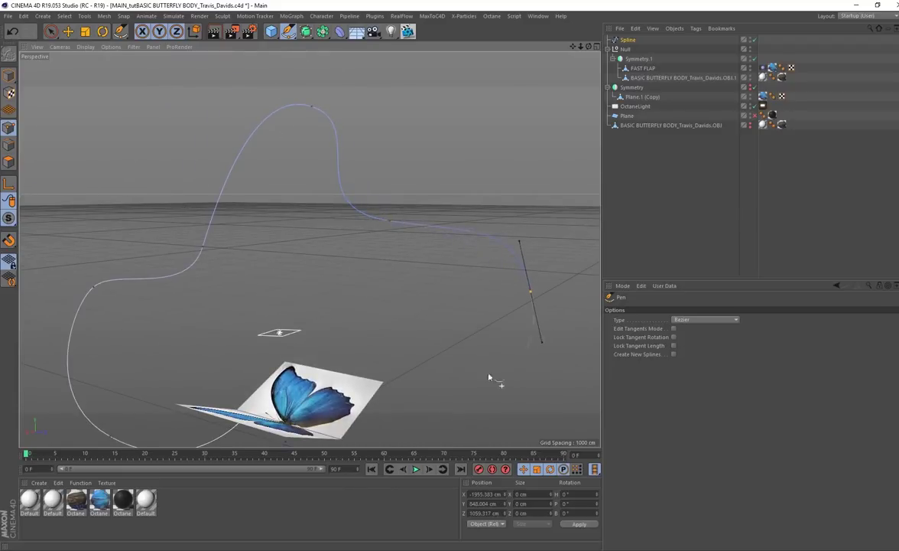
pyautogui.keyDown('alt'); pyautogui.moveTo(489, 376); pyautogui.dragTo(535, 317); pyautogui.keyUp('alt')
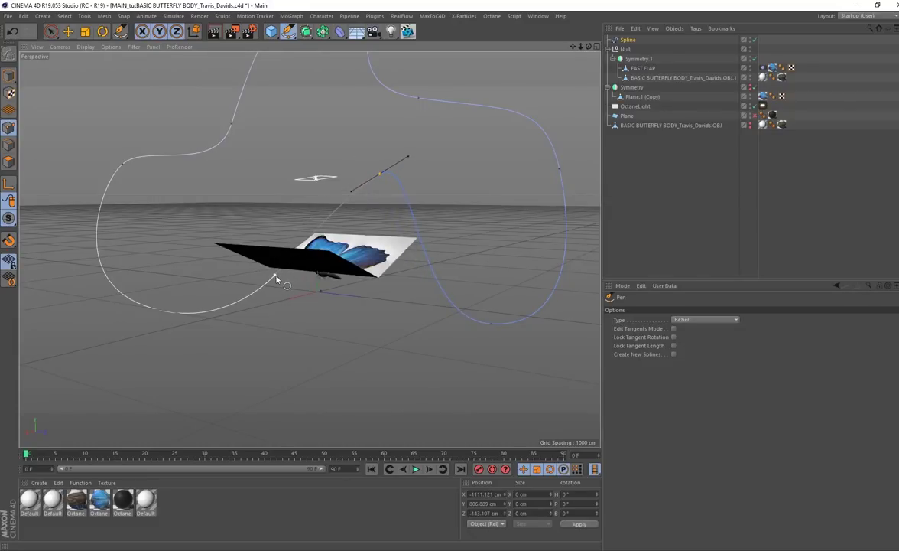
# Move the flight path's last drawn point along X to about -926 cm
pyautogui.click(68, 33)
pyautogui.scroll(2, 415, 196)
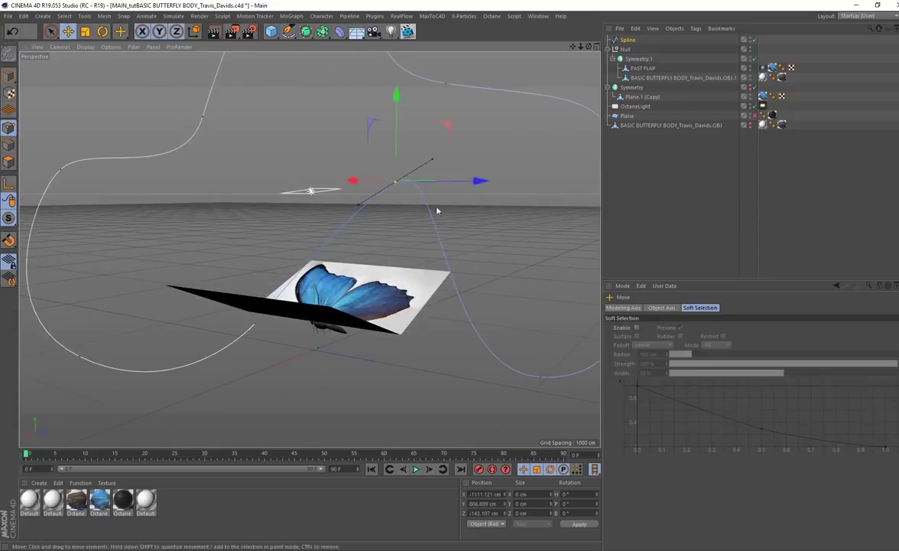
pyautogui.keyDown('alt'); pyautogui.moveTo(437, 211); pyautogui.dragTo(329, 255); pyautogui.keyUp('alt')
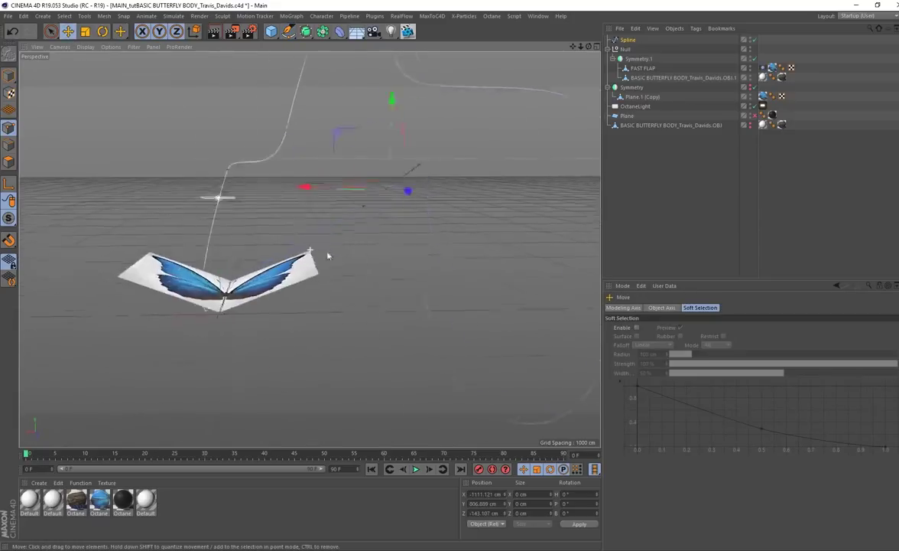
pyautogui.keyDown('alt'); pyautogui.moveTo(328, 255); pyautogui.dragTo(218, 283, button='middle'); pyautogui.keyUp('alt')
pyautogui.moveTo(194, 215); pyautogui.dragTo(168, 216)
# Adjust the tangent of that same spline point so the path curves smoothly back toward the butterfly
pyautogui.scroll(2, 279, 206)
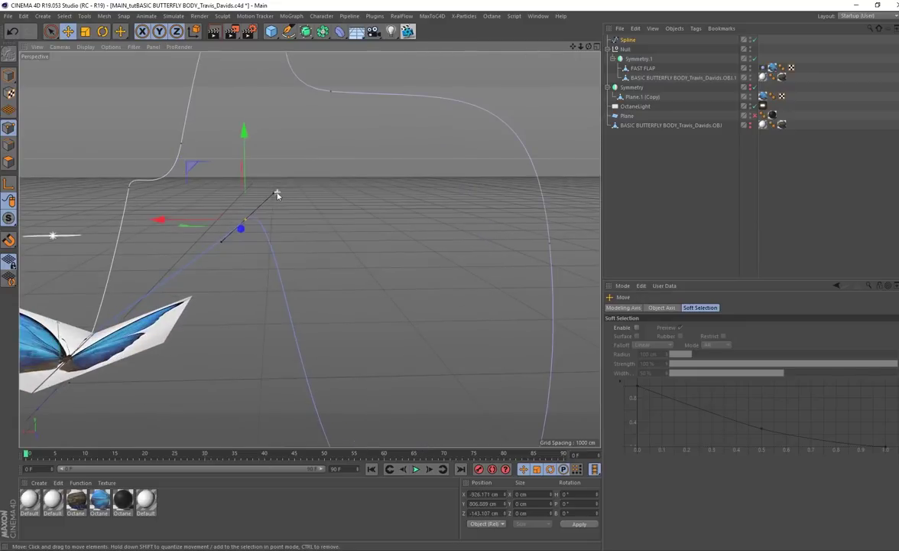
pyautogui.moveTo(275, 197); pyautogui.dragTo(359, 243)
pyautogui.scroll(-2, 303, 240)
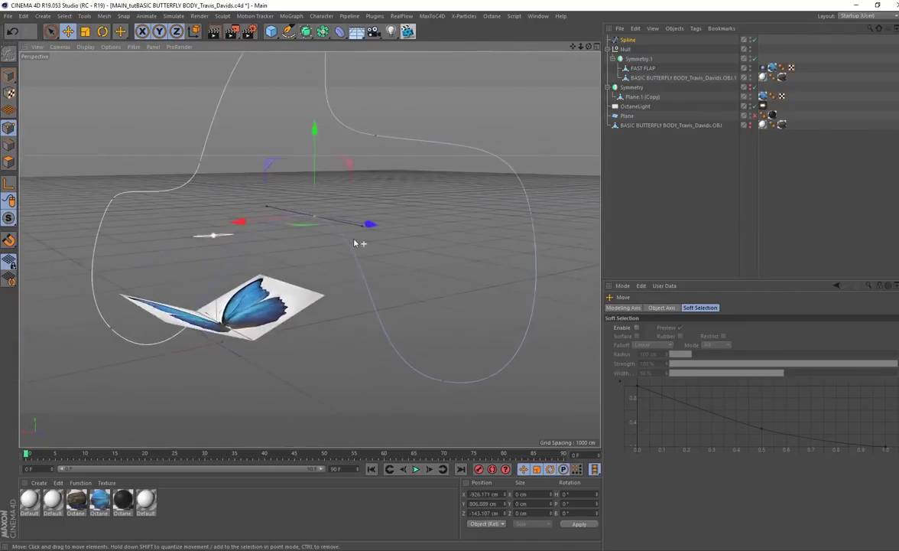
pyautogui.scroll(-2, 357, 243)
# Move the spline's upper bend point about 1220 cm outward along X and lower the path's highest point
pyautogui.keyDown('alt'); pyautogui.moveTo(257, 271); pyautogui.dragTo(324, 176); pyautogui.keyUp('alt')
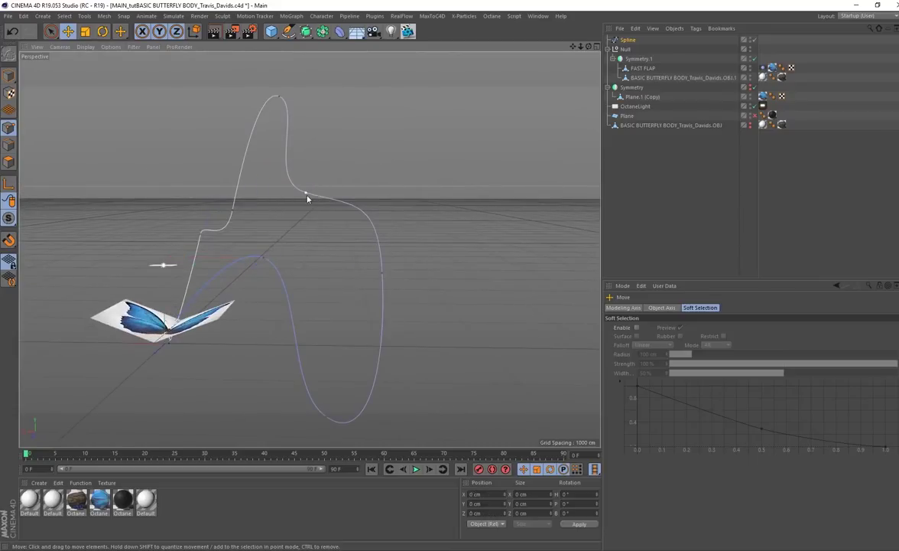
pyautogui.moveTo(221, 194); pyautogui.dragTo(363, 215)
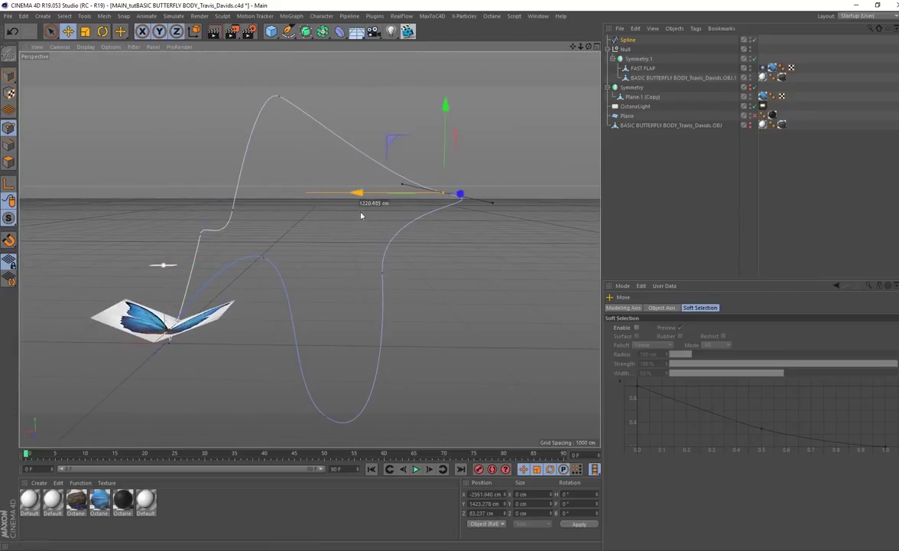
pyautogui.click(279, 96)
pyautogui.moveTo(278, 69); pyautogui.dragTo(283, 124)
pyautogui.keyDown('alt'); pyautogui.moveTo(309, 249); pyautogui.dragTo(321, 325); pyautogui.keyUp('alt')
# Add an Align to Spline tag to the butterfly's null and assign Spline as its Spline Path
pyautogui.click(625, 49)
pyautogui.rightClick(628, 50)
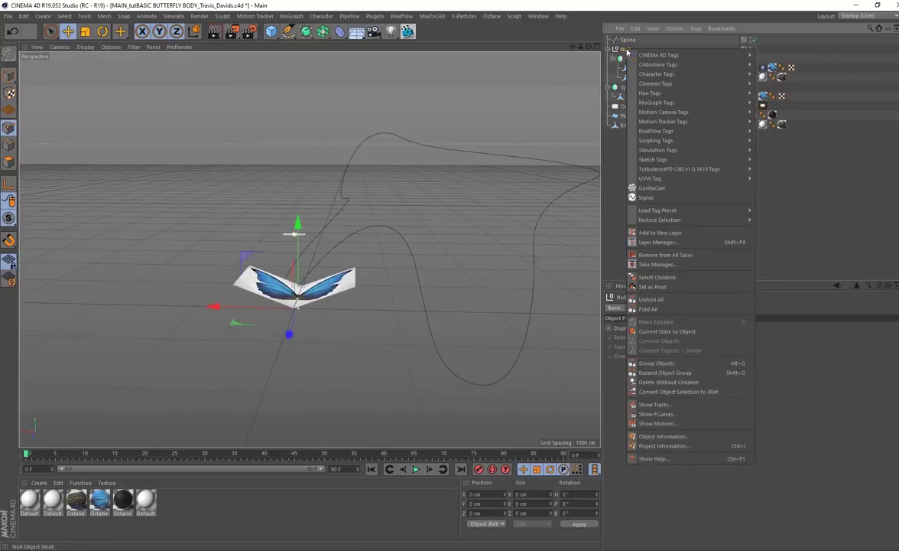
pyautogui.moveTo(686, 57)
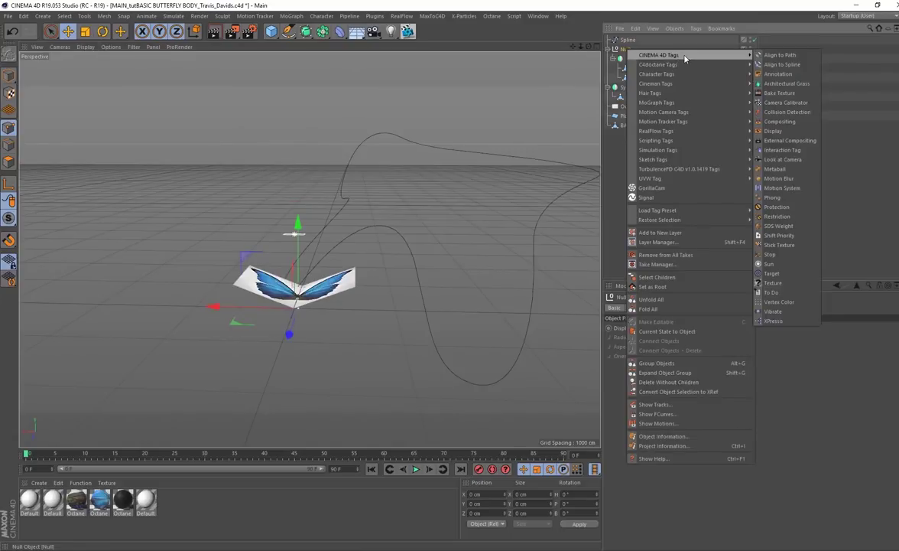
pyautogui.click(781, 64)
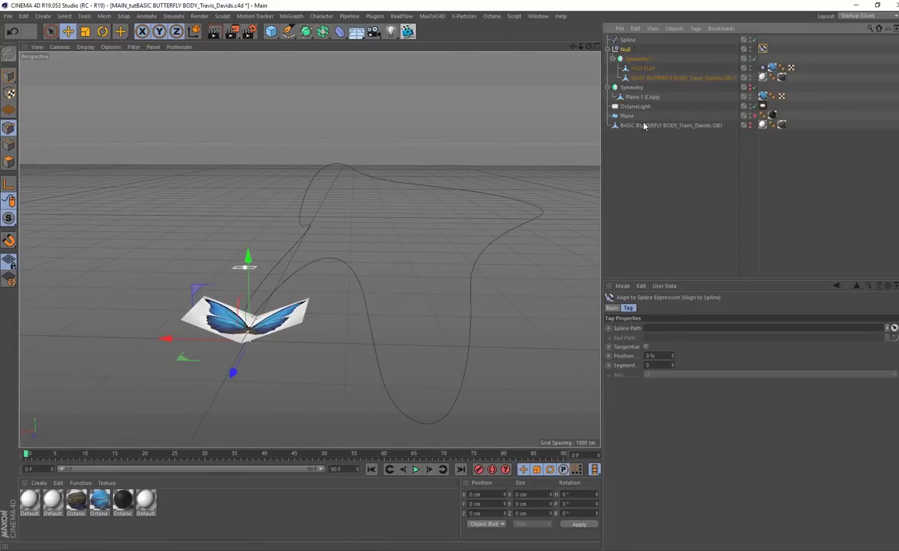
pyautogui.moveTo(626, 43); pyautogui.dragTo(654, 331)
# Test the butterfly's travel along the path by sweeping the tag's Position value, and return it to 0%
pyautogui.keyDown('alt'); pyautogui.moveTo(193, 324); pyautogui.dragTo(344, 359); pyautogui.keyUp('alt')
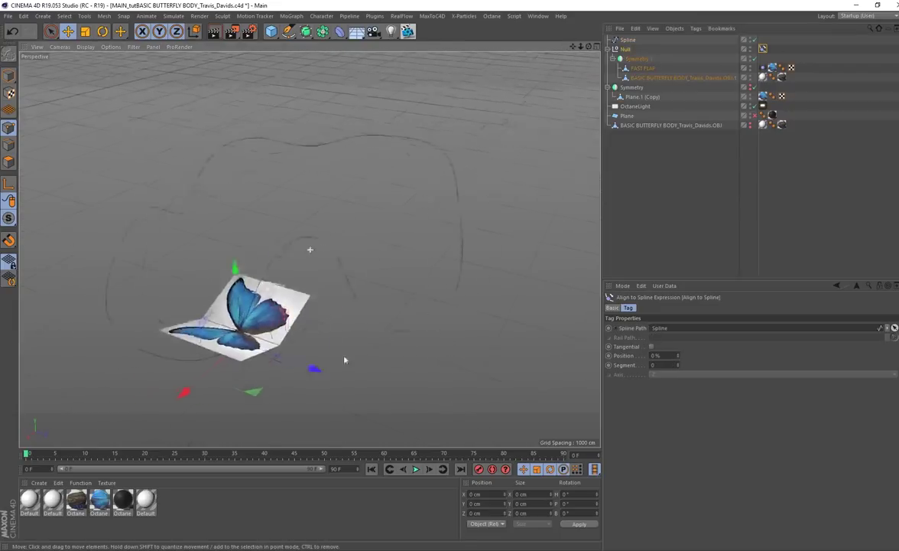
pyautogui.keyDown('alt'); pyautogui.moveTo(344, 360); pyautogui.dragTo(364, 292, button='middle'); pyautogui.keyUp('alt')
pyautogui.keyDown('alt'); pyautogui.moveTo(364, 292); pyautogui.dragTo(386, 319); pyautogui.keyUp('alt')
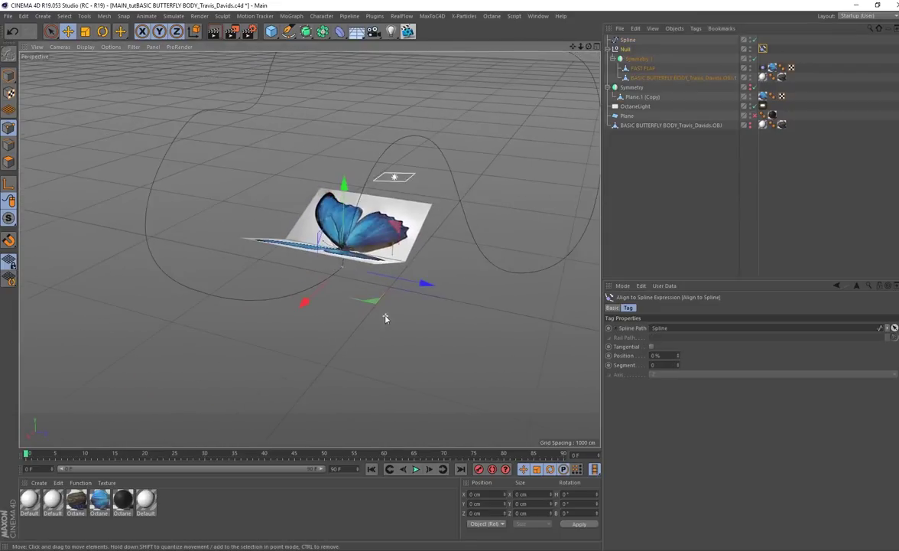
pyautogui.moveTo(678, 357); pyautogui.dragTo(678, 343)
pyautogui.keyDown('alt'); pyautogui.moveTo(350, 221); pyautogui.dragTo(312, 326, button='middle'); pyautogui.keyUp('alt')
pyautogui.scroll(-4, 409, 299)
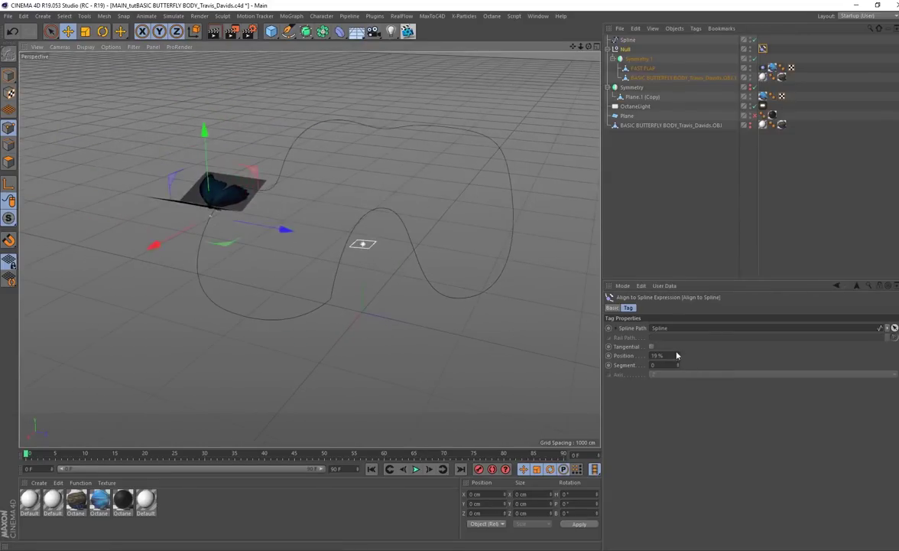
pyautogui.moveTo(678, 355)
pyautogui.mouseDown()
pyautogui.moveTo(679, 339)
pyautogui.moveTo(679, 372)
pyautogui.mouseUp()
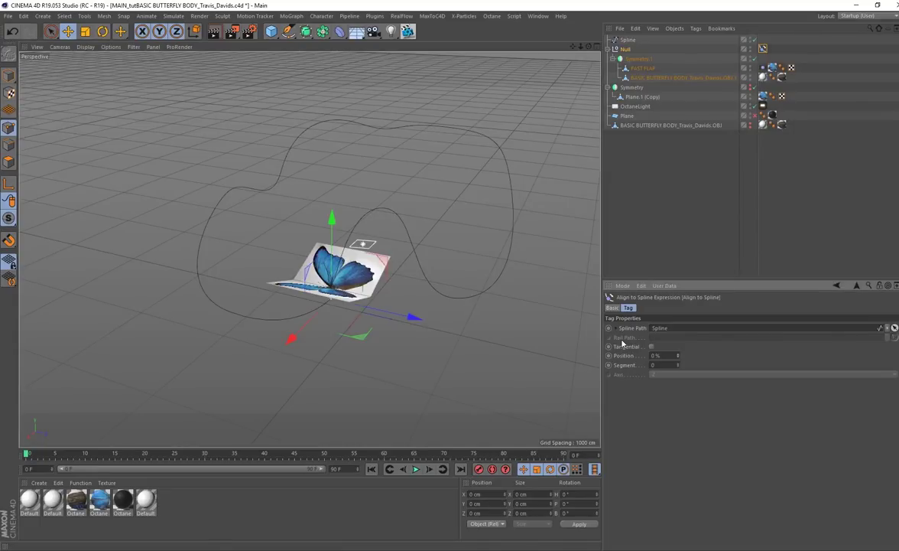
# Enable Tangential on the Align to Spline tag and scrub the timeline to frame 90 and back to 0
pyautogui.click(652, 347)
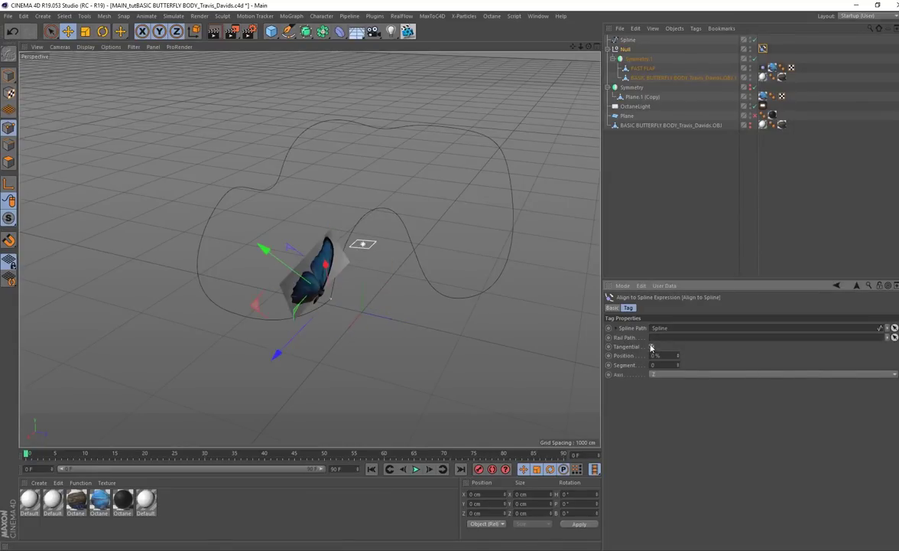
pyautogui.moveTo(676, 358)
pyautogui.mouseDown()
pyautogui.moveTo(726, 358)
pyautogui.moveTo(677, 358)
pyautogui.mouseUp()
pyautogui.moveTo(27, 454); pyautogui.dragTo(590, 478)
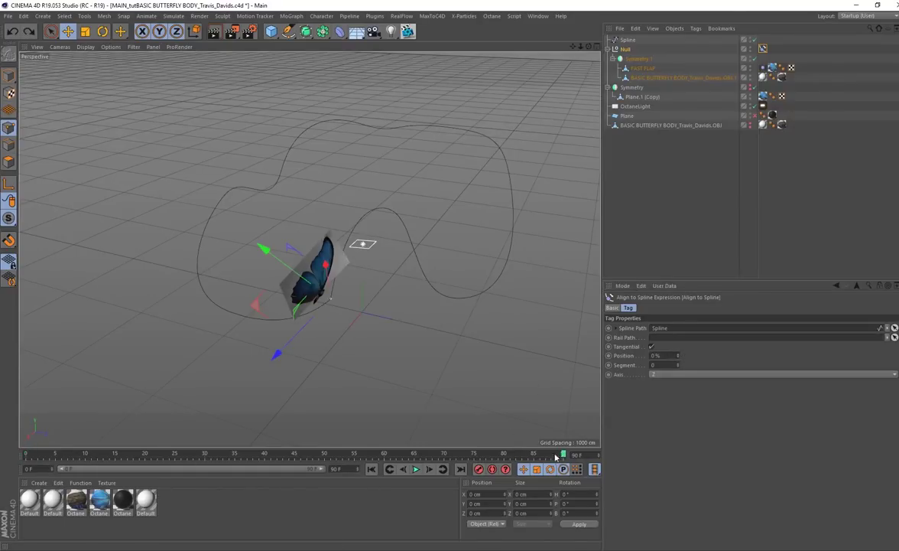
pyautogui.moveTo(564, 456); pyautogui.dragTo(26, 455)
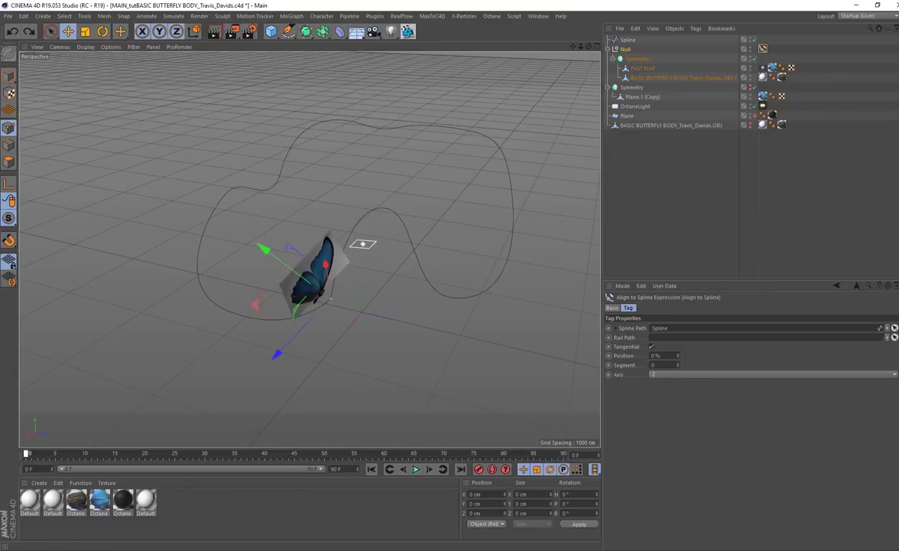
# Keyframe the Align to Spline Position at 0% on frame 0 and set it to 100% at frame 90
pyautogui.click(609, 355)
pyautogui.moveTo(26, 454); pyautogui.dragTo(601, 462)
pyautogui.moveTo(679, 358); pyautogui.dragTo(750, 358)
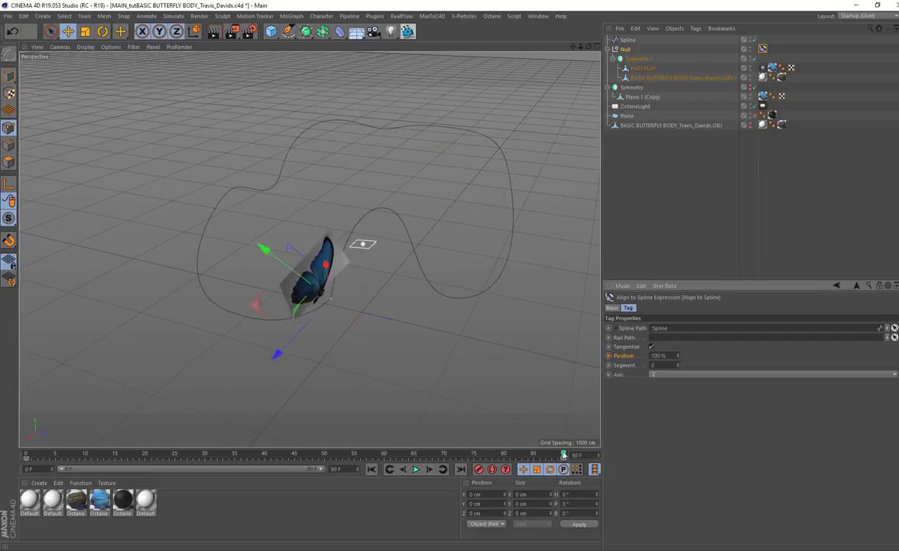
# Scrub the flight and try shifting the path Position end keyframe to frame 70, returning it to frame 90
pyautogui.moveTo(563, 457); pyautogui.dragTo(98, 454)
pyautogui.keyDown('alt'); pyautogui.moveTo(256, 309); pyautogui.dragTo(331, 311, button='right'); pyautogui.keyUp('alt')
pyautogui.scroll(2, 331, 310)
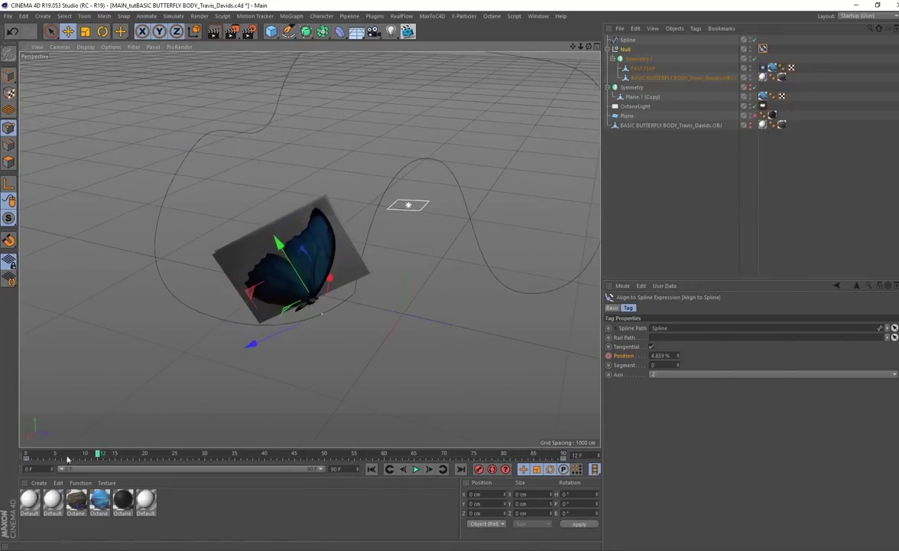
pyautogui.moveTo(28, 459); pyautogui.dragTo(387, 454)
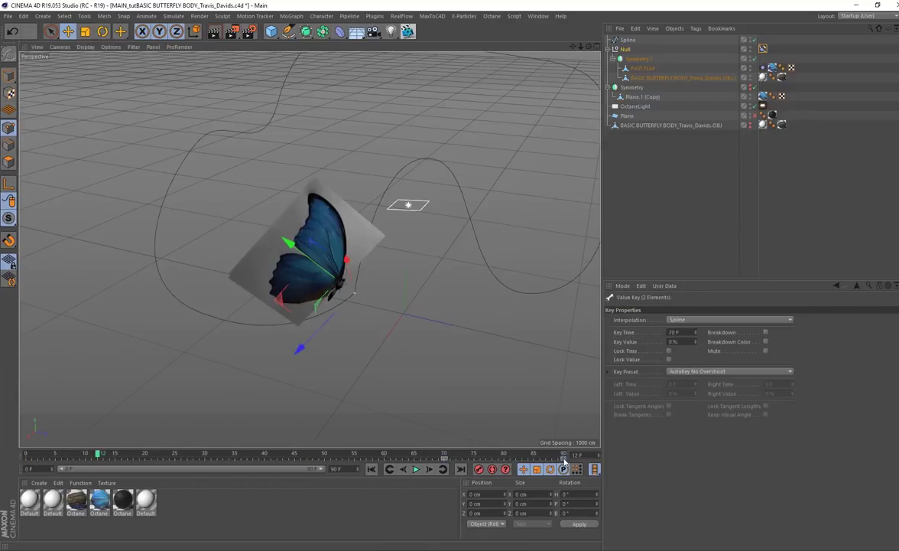
pyautogui.moveTo(564, 460); pyautogui.dragTo(10, 463)
pyautogui.moveTo(443, 460); pyautogui.dragTo(601, 468)
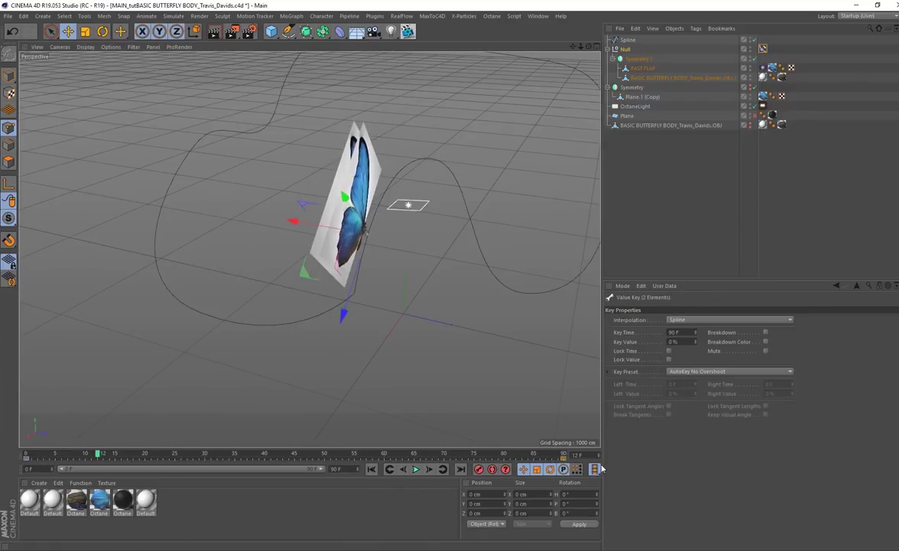
# Play the animation and examine the butterfly's flight along the spline from several angles, stopping playback at the end
pyautogui.click(415, 469)
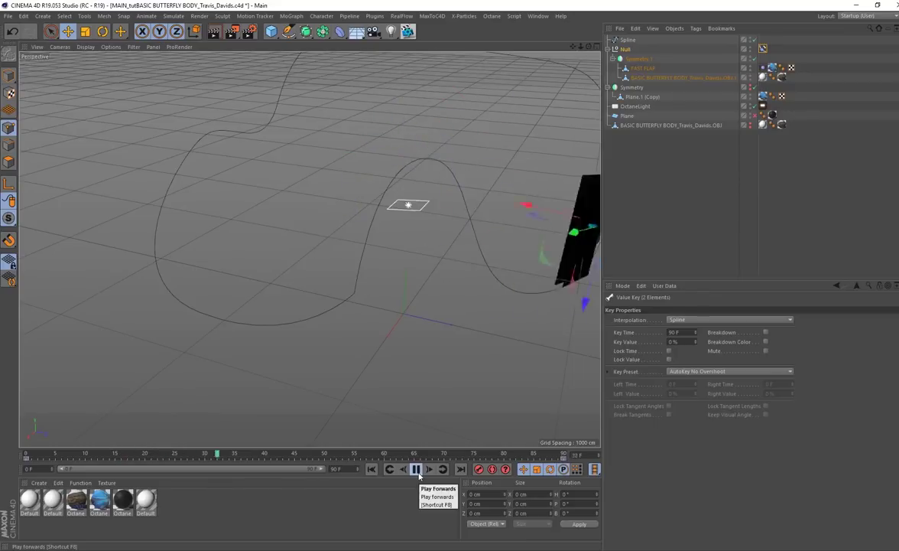
pyautogui.keyDown('alt'); pyautogui.moveTo(358, 182); pyautogui.dragTo(340, 341); pyautogui.keyUp('alt')
pyautogui.keyDown('alt'); pyautogui.moveTo(417, 298); pyautogui.dragTo(315, 319, button='middle'); pyautogui.keyUp('alt')
pyautogui.scroll(-2, 315, 319)
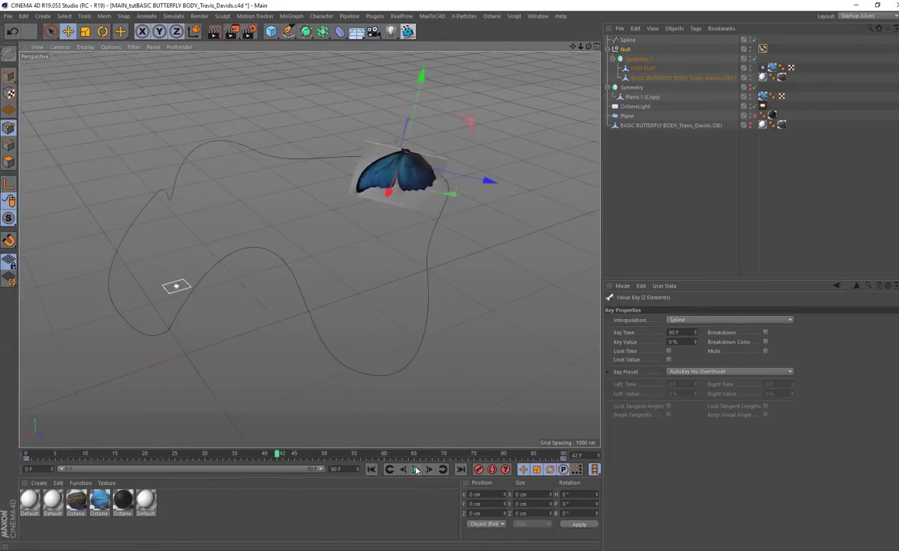
pyautogui.click(415, 469)
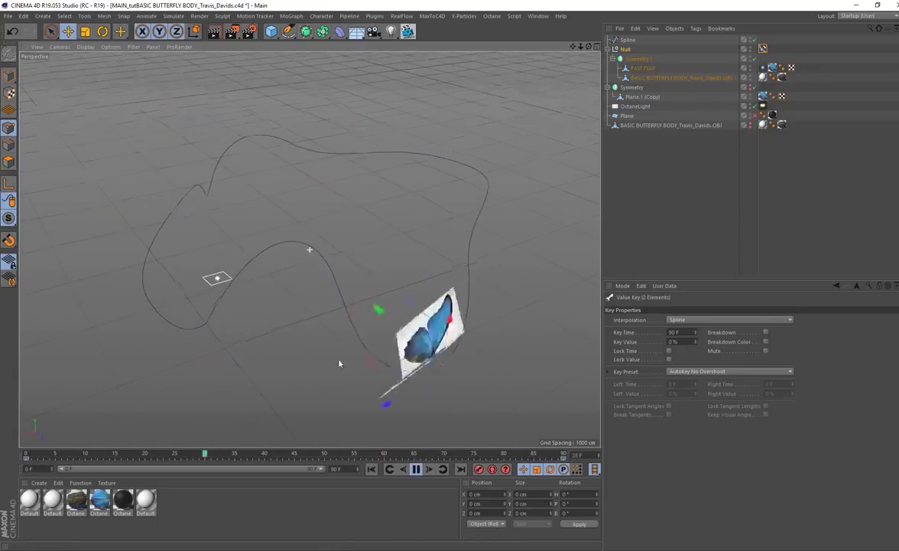
pyautogui.keyDown('alt'); pyautogui.moveTo(339, 361); pyautogui.dragTo(306, 349); pyautogui.keyUp('alt')
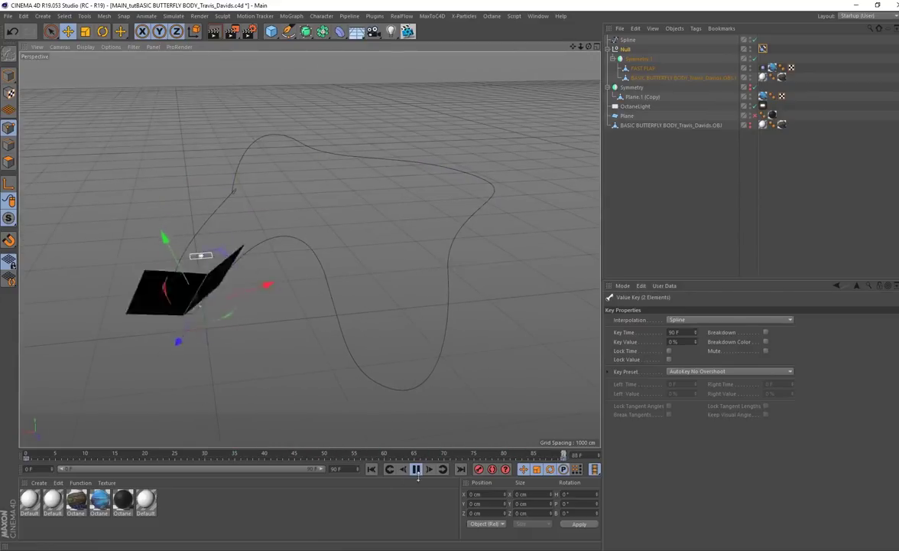
pyautogui.press('F8')
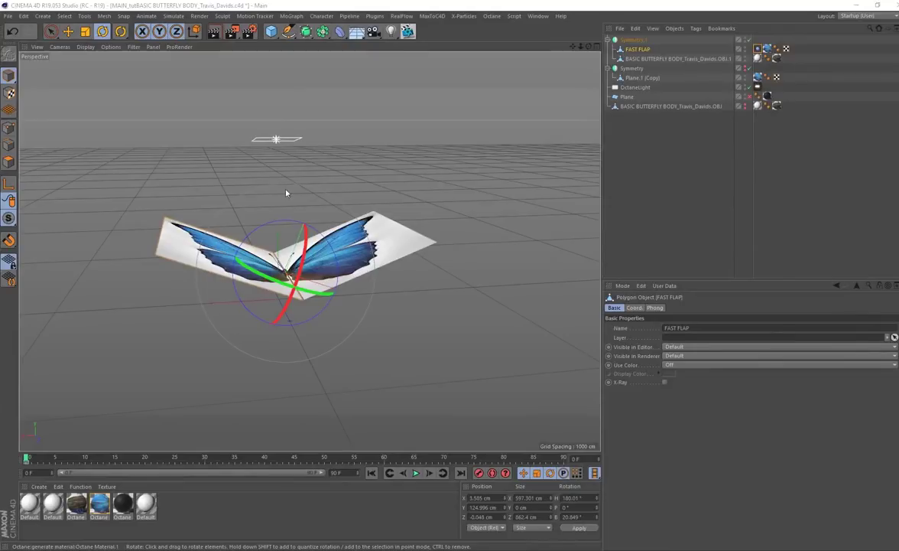
# Examine the wing and body inside Symmetry.1 from several angles while scrubbing the flap, and return to frame 0
pyautogui.keyDown('alt'); pyautogui.moveTo(286, 192); pyautogui.dragTo(464, 196); pyautogui.keyUp('alt')
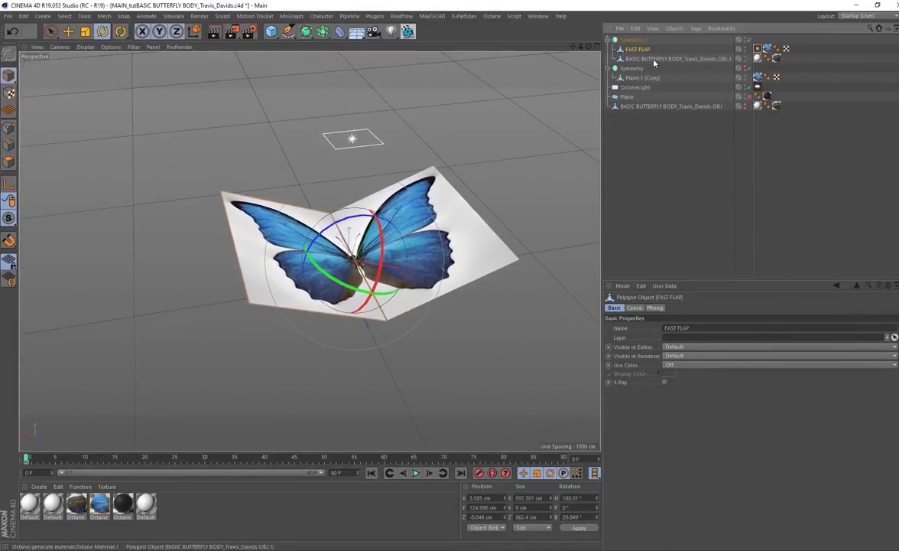
pyautogui.keyDown('ctrl'); pyautogui.click(673, 58); pyautogui.keyUp('ctrl')
pyautogui.keyDown('alt'); pyautogui.moveTo(429, 149); pyautogui.dragTo(445, 156); pyautogui.keyUp('alt')
pyautogui.keyDown('alt'); pyautogui.moveTo(556, 56); pyautogui.dragTo(429, 161); pyautogui.keyUp('alt')
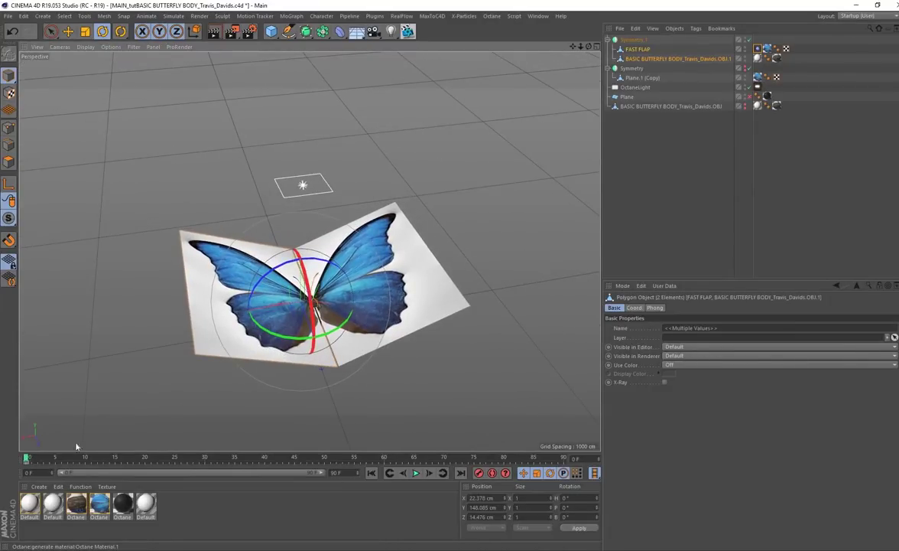
pyautogui.click(632, 41)
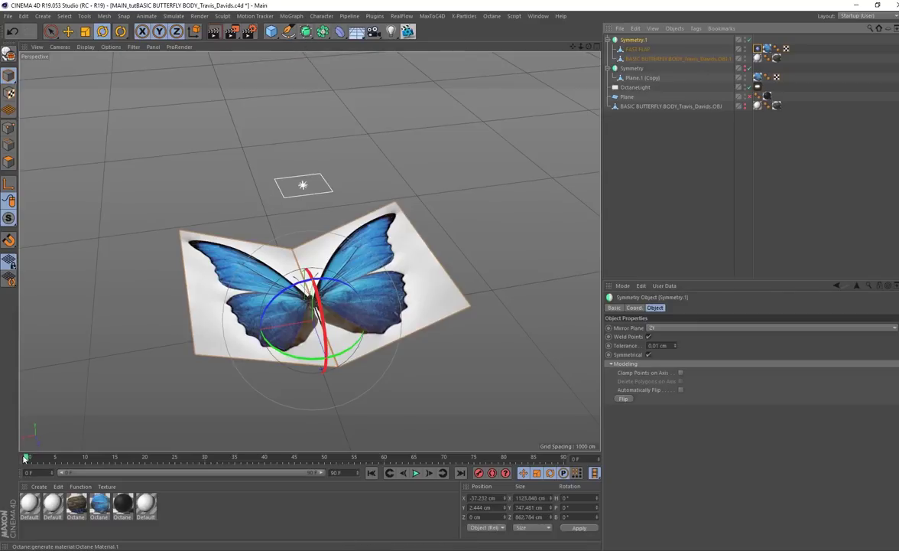
pyautogui.click(75, 460)
pyautogui.moveTo(77, 462); pyautogui.dragTo(12, 471)
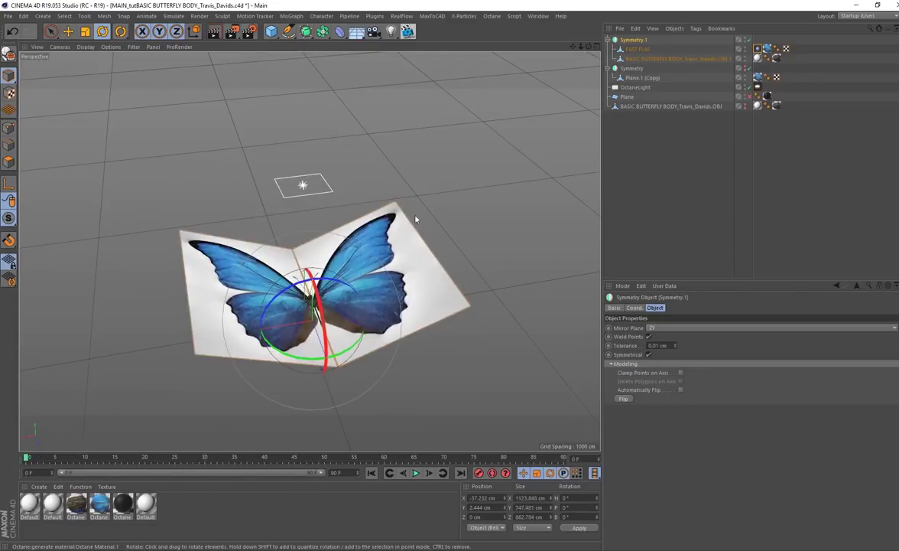
pyautogui.keyDown('alt'); pyautogui.moveTo(487, 200); pyautogui.dragTo(455, 134); pyautogui.keyUp('alt')
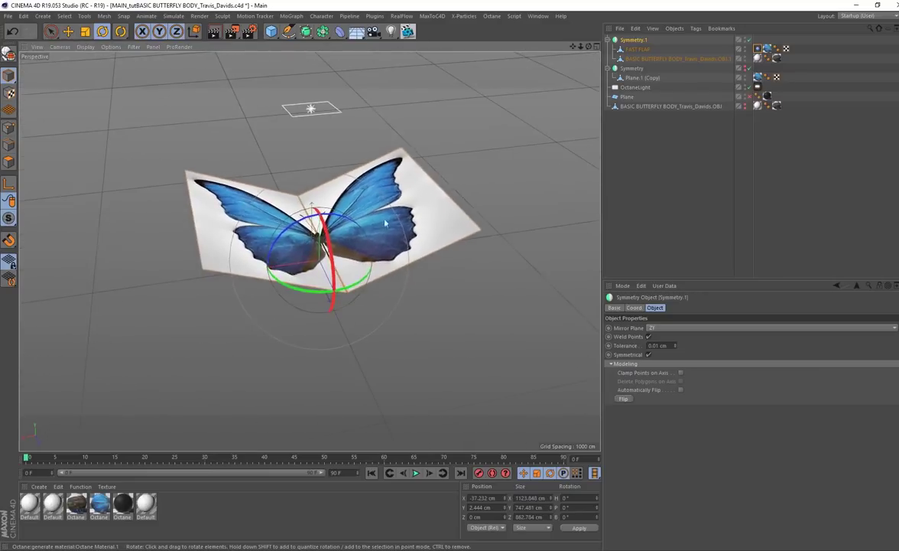
pyautogui.moveTo(30, 459)
pyautogui.mouseDown()
pyautogui.moveTo(239, 461)
pyautogui.moveTo(27, 458)
pyautogui.mouseUp()
# Move FAST FLAP and the butterfly body out of Symmetry.1 and display the wing's Vibrate tag settings
pyautogui.keyDown('alt'); pyautogui.moveTo(409, 263); pyautogui.dragTo(371, 324); pyautogui.keyUp('alt')
pyautogui.click(638, 49)
pyautogui.keyDown('ctrl'); pyautogui.click(647, 58); pyautogui.keyUp('ctrl')
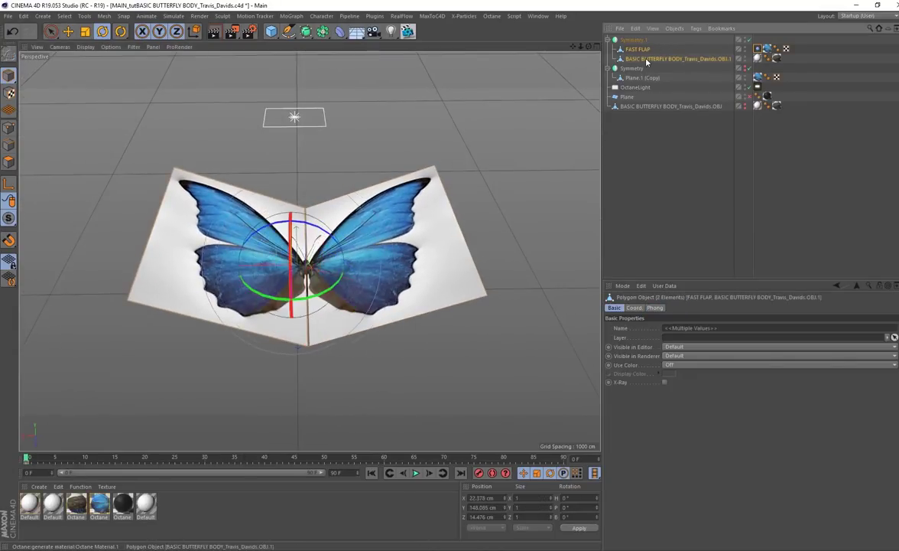
pyautogui.moveTo(635, 40); pyautogui.dragTo(634, 37)
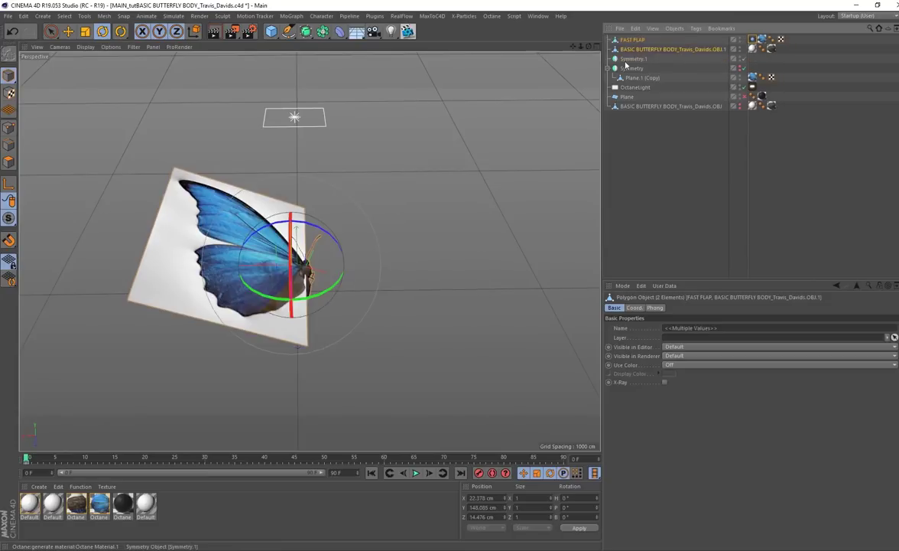
pyautogui.click(634, 59)
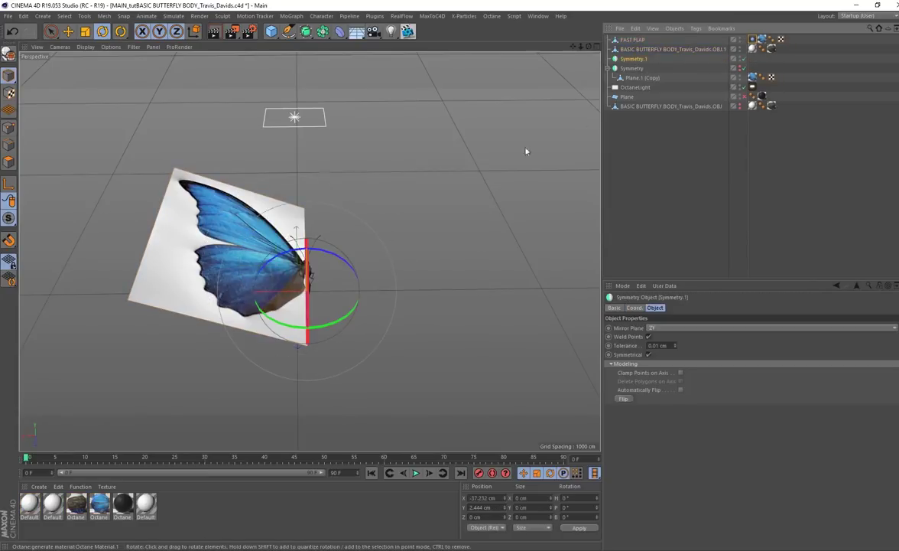
pyautogui.click(753, 47)
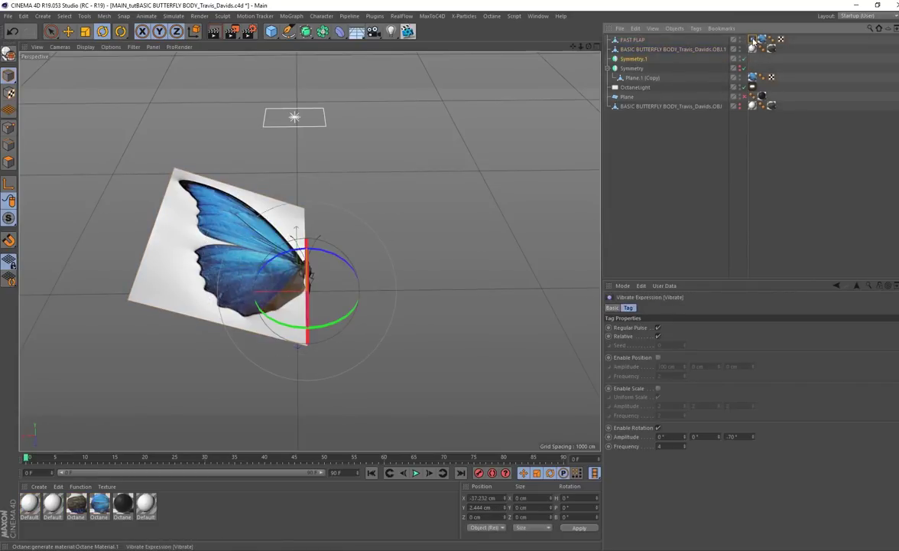
# Duplicate the FAST FLAP wing and rotate the copy to a bank of about 152° to form the opposite wing
pyautogui.moveTo(410, 190)
pyautogui.keyDown('alt'); pyautogui.mouseDown()
pyautogui.moveTo(290, 193)
pyautogui.moveTo(405, 200)
pyautogui.mouseUp(); pyautogui.keyUp('alt')
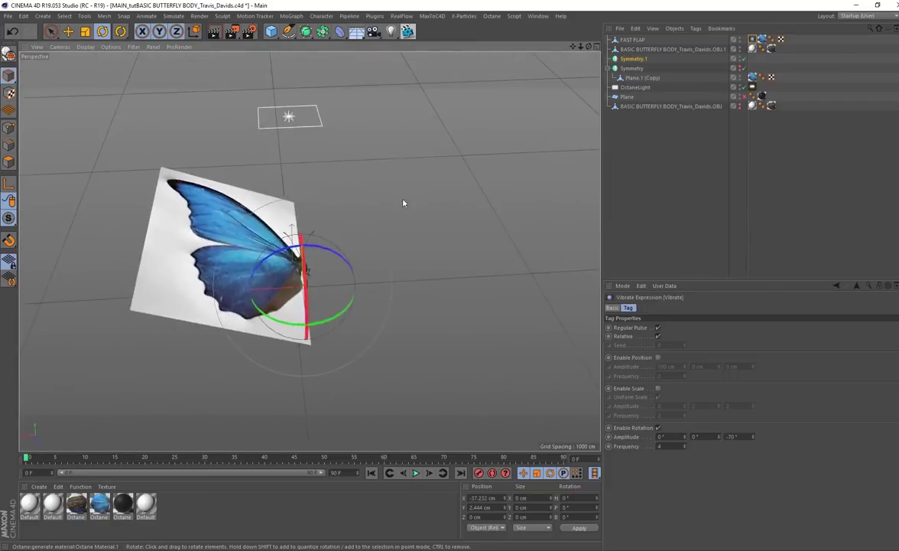
pyautogui.keyDown('alt'); pyautogui.moveTo(404, 200); pyautogui.dragTo(446, 219, button='right'); pyautogui.keyUp('alt')
pyautogui.keyDown('alt'); pyautogui.moveTo(446, 221); pyautogui.dragTo(337, 264); pyautogui.keyUp('alt')
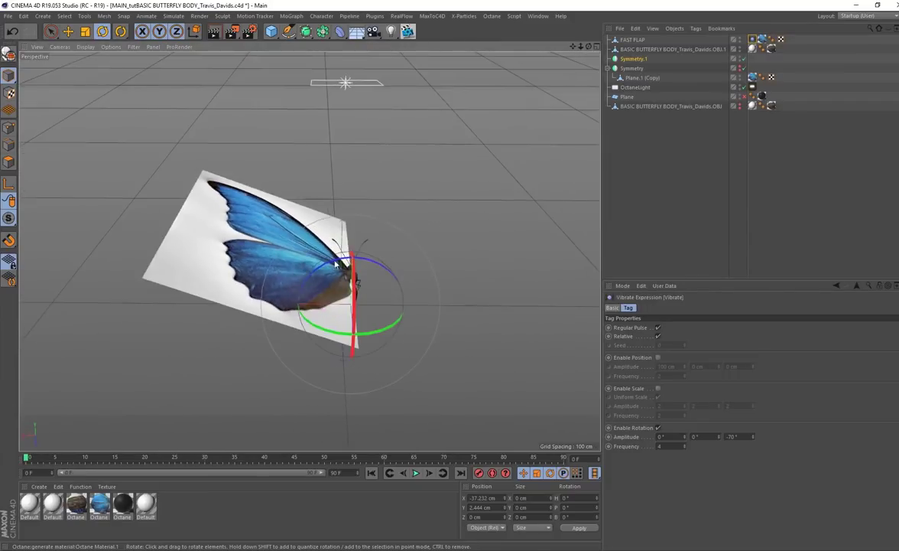
pyautogui.keyDown('alt'); pyautogui.moveTo(441, 278); pyautogui.dragTo(488, 115); pyautogui.keyUp('alt')
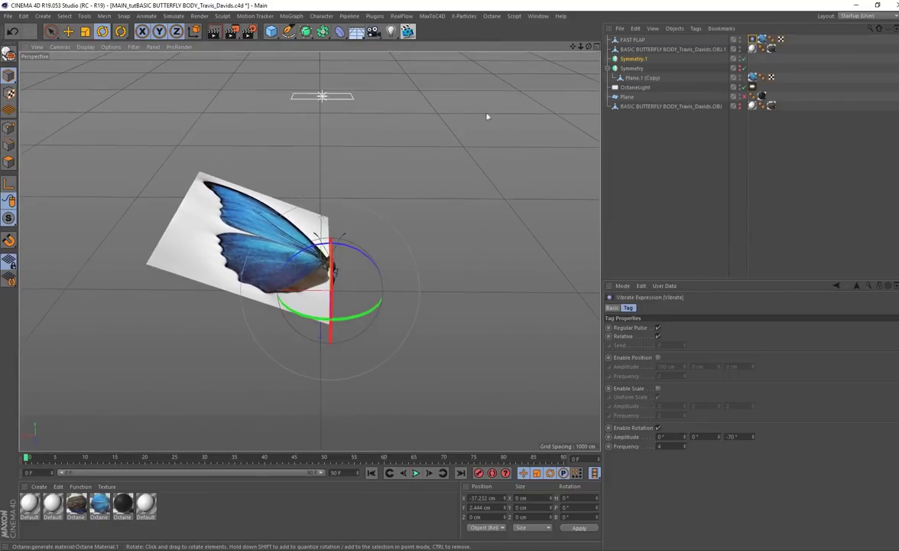
pyautogui.click(688, 40)
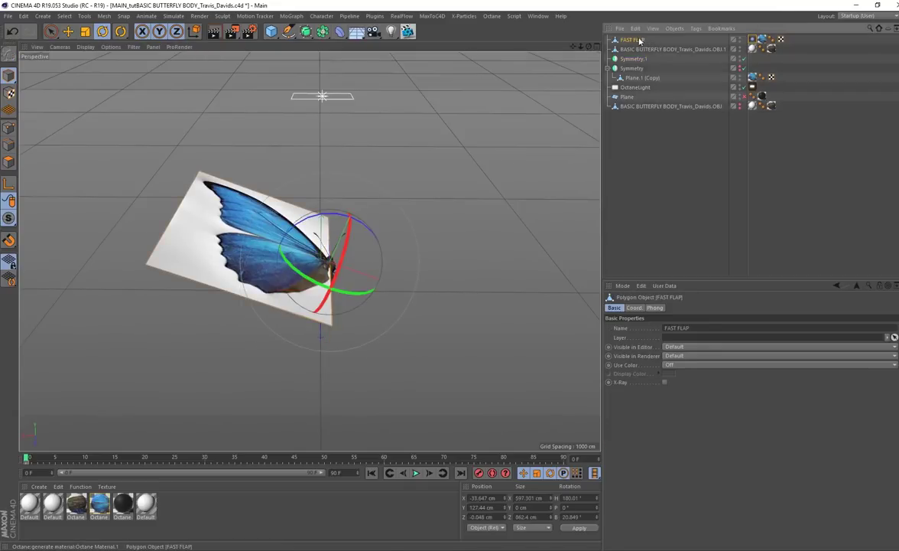
pyautogui.hotkey('ctrl', 'c')
pyautogui.hotkey('ctrl', 'v')
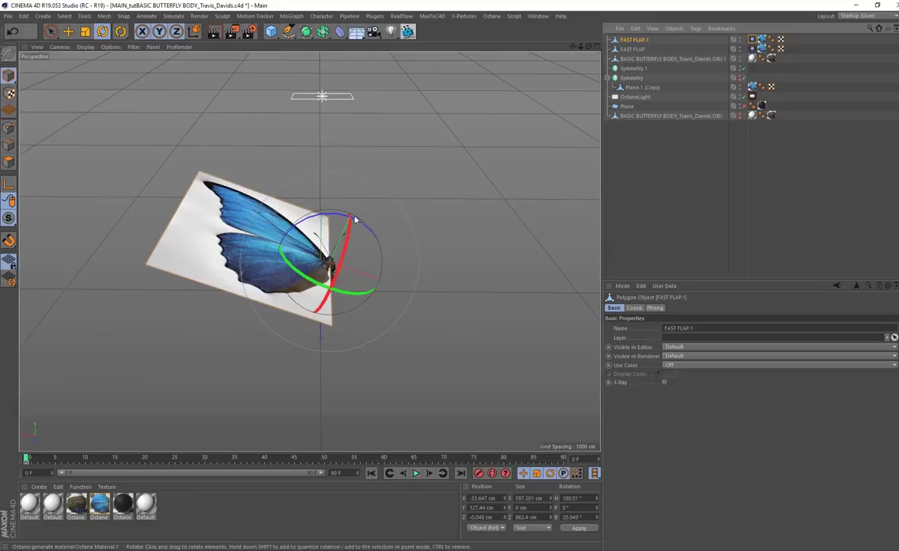
pyautogui.moveTo(373, 214); pyautogui.dragTo(528, 406)
pyautogui.keyDown('alt'); pyautogui.moveTo(369, 263); pyautogui.dragTo(364, 309, button='right'); pyautogui.keyUp('alt')
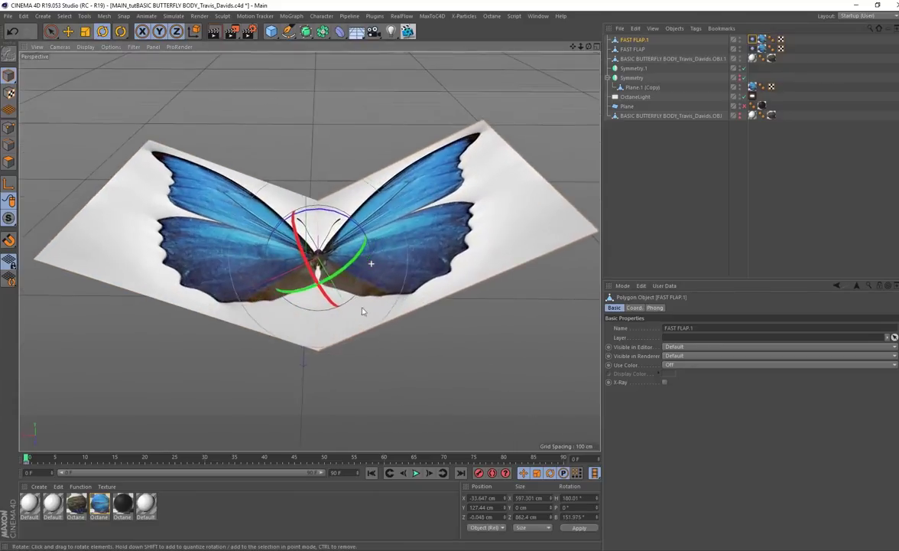
pyautogui.keyDown('alt'); pyautogui.moveTo(363, 309); pyautogui.dragTo(413, 373); pyautogui.keyUp('alt')
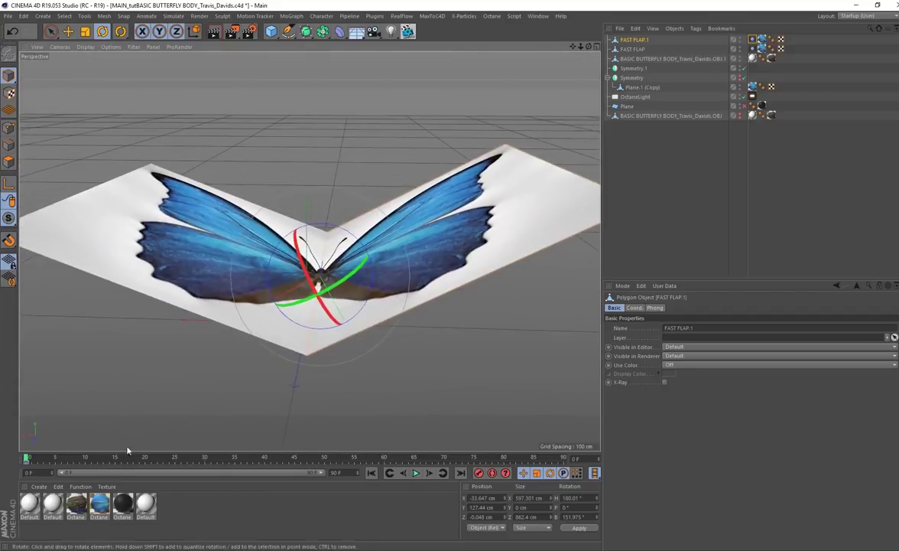
# Move the duplicated wing beside the butterfly body, to about X -44 cm and Y 131 cm
pyautogui.press('e')
pyautogui.moveTo(255, 276); pyautogui.dragTo(282, 308)
pyautogui.keyDown('alt'); pyautogui.moveTo(336, 184); pyautogui.dragTo(350, 268); pyautogui.keyUp('alt')
pyautogui.scroll(5, 336, 187)
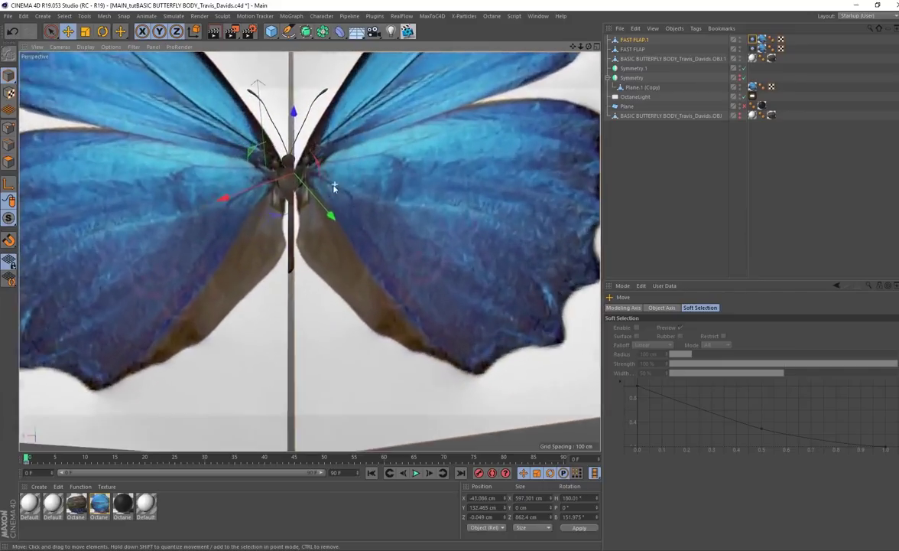
pyautogui.keyDown('alt'); pyautogui.moveTo(231, 230); pyautogui.dragTo(234, 130); pyautogui.keyUp('alt')
pyautogui.scroll(3, 227, 268)
pyautogui.moveTo(336, 294); pyautogui.dragTo(337, 303)
pyautogui.keyDown('alt'); pyautogui.moveTo(328, 192); pyautogui.dragTo(328, 289); pyautogui.keyUp('alt')
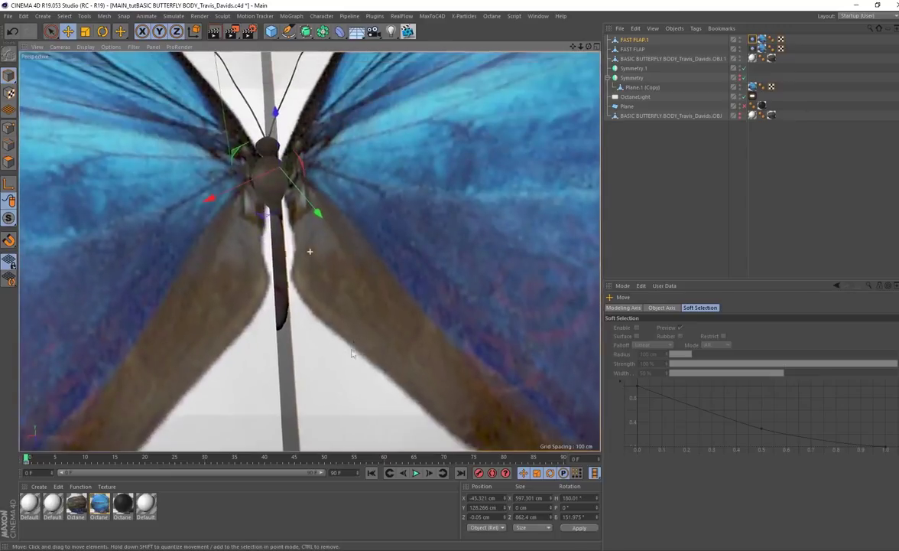
pyautogui.moveTo(316, 214); pyautogui.dragTo(315, 211)
pyautogui.scroll(-3, 285, 283)
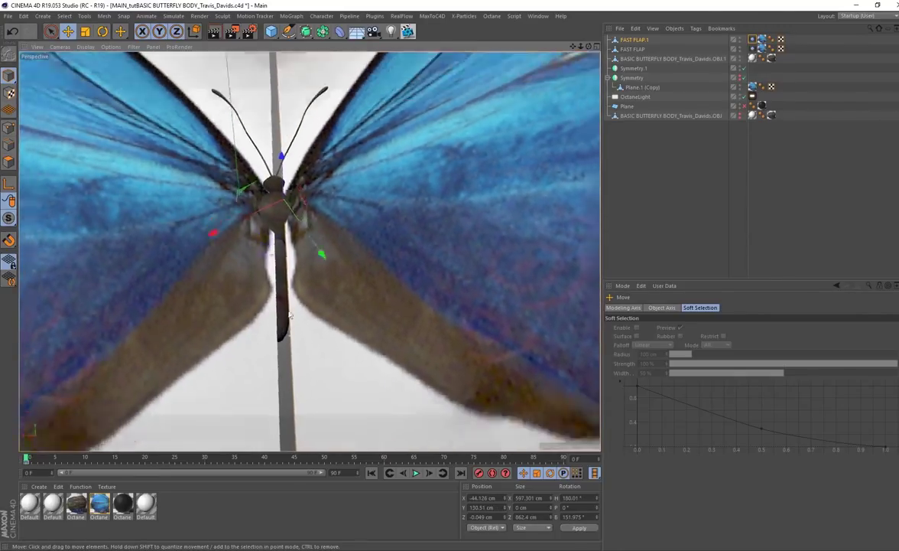
# Nudge the duplicated wing to about X -45 cm and Y 129 cm, checking its alignment from the front and above
pyautogui.keyDown('alt'); pyautogui.moveTo(321, 352); pyautogui.dragTo(374, 273); pyautogui.keyUp('alt')
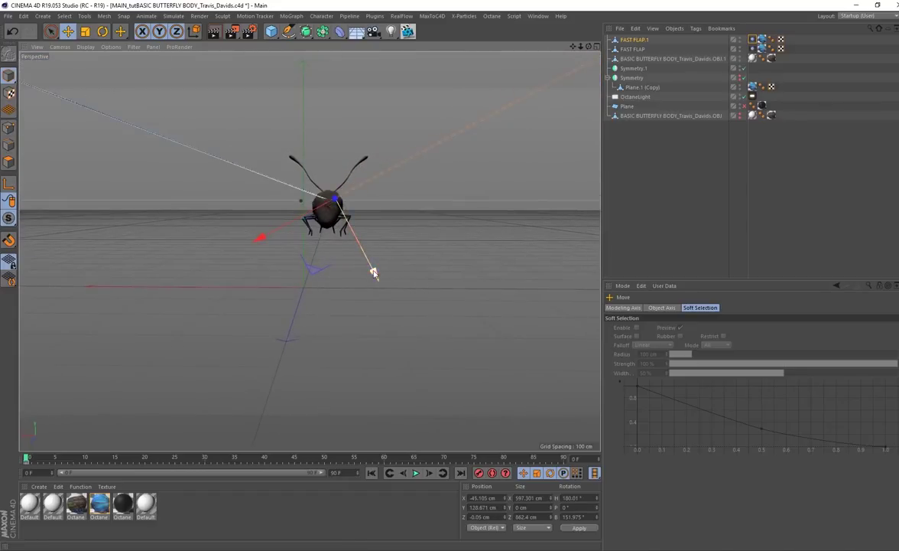
pyautogui.keyDown('alt'); pyautogui.moveTo(374, 273); pyautogui.dragTo(369, 310, button='middle'); pyautogui.keyUp('alt')
pyautogui.keyDown('alt'); pyautogui.moveTo(491, 269); pyautogui.dragTo(430, 333); pyautogui.keyUp('alt')
pyautogui.scroll(-2, 427, 333)
pyautogui.keyDown('alt'); pyautogui.moveTo(331, 344); pyautogui.dragTo(295, 284); pyautogui.keyUp('alt')
pyautogui.moveTo(26, 461); pyautogui.dragTo(7, 462)
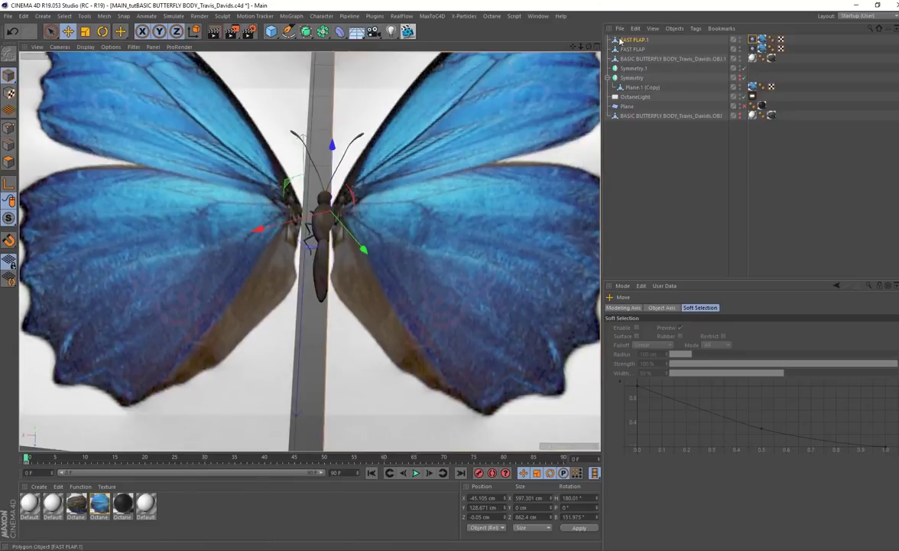
# Shift the body between the wings to about X 99 cm and move the duplicated wing to about X -31 cm, Y 123 cm
pyautogui.click(638, 59)
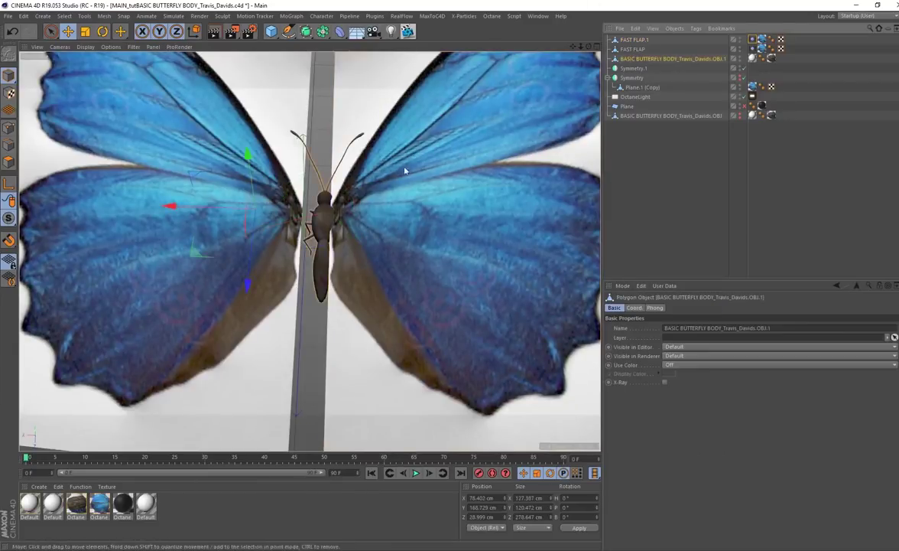
pyautogui.moveTo(208, 208); pyautogui.dragTo(208, 210)
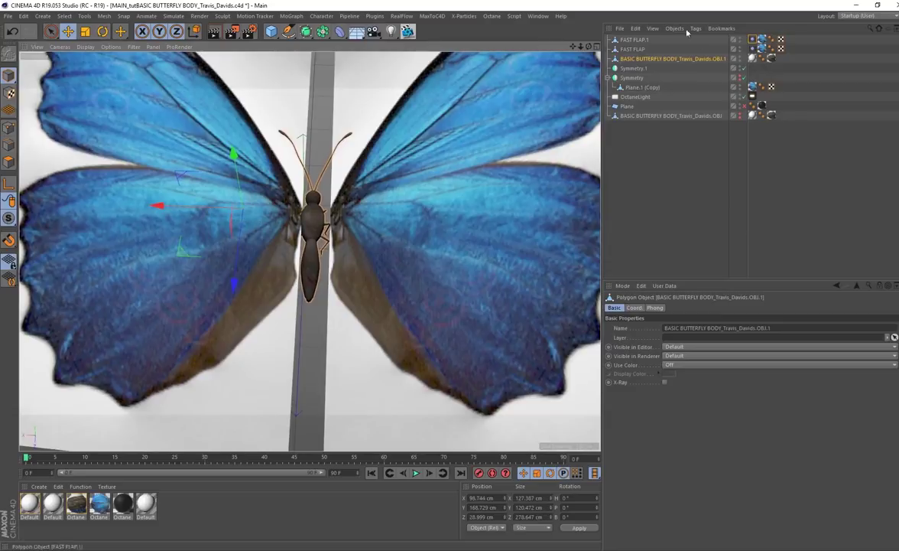
pyautogui.click(634, 40)
pyautogui.moveTo(264, 226); pyautogui.dragTo(284, 223)
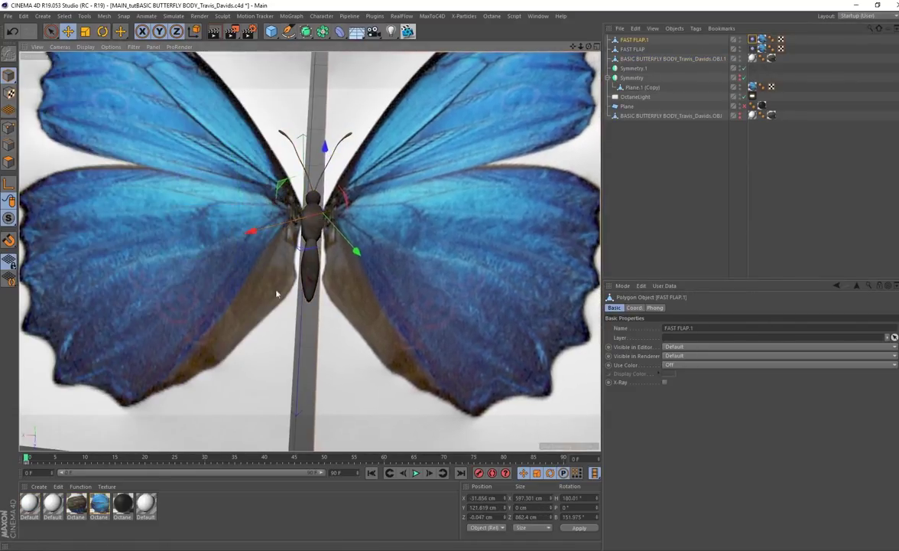
pyautogui.keyDown('alt'); pyautogui.moveTo(253, 265); pyautogui.dragTo(354, 342); pyautogui.keyUp('alt')
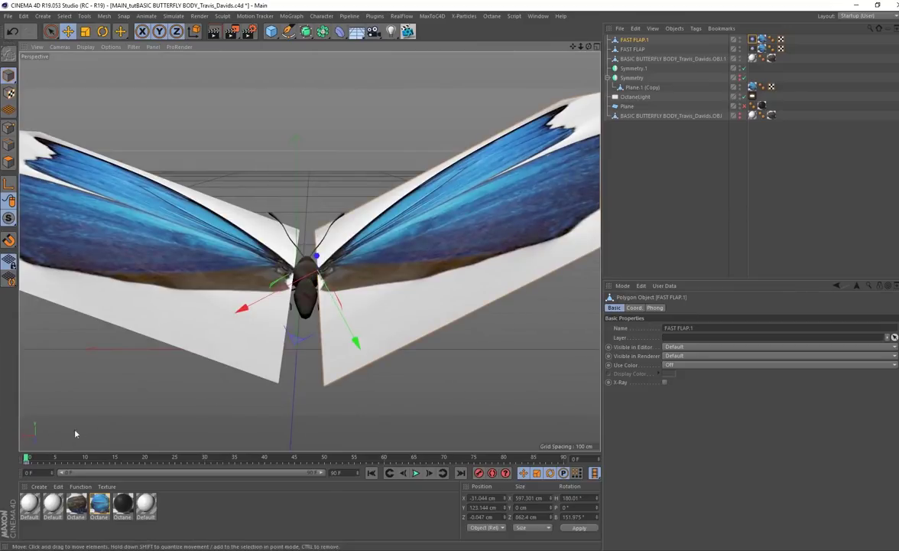
# Scrub the first frames to check how the two separate wings flap around the body, and return to frame 0
pyautogui.moveTo(25, 459); pyautogui.dragTo(45, 459)
pyautogui.moveTo(50, 461); pyautogui.dragTo(26, 460)
pyautogui.scroll(-4, 310, 321)
pyautogui.keyDown('alt'); pyautogui.moveTo(366, 425); pyautogui.dragTo(357, 381); pyautogui.keyUp('alt')
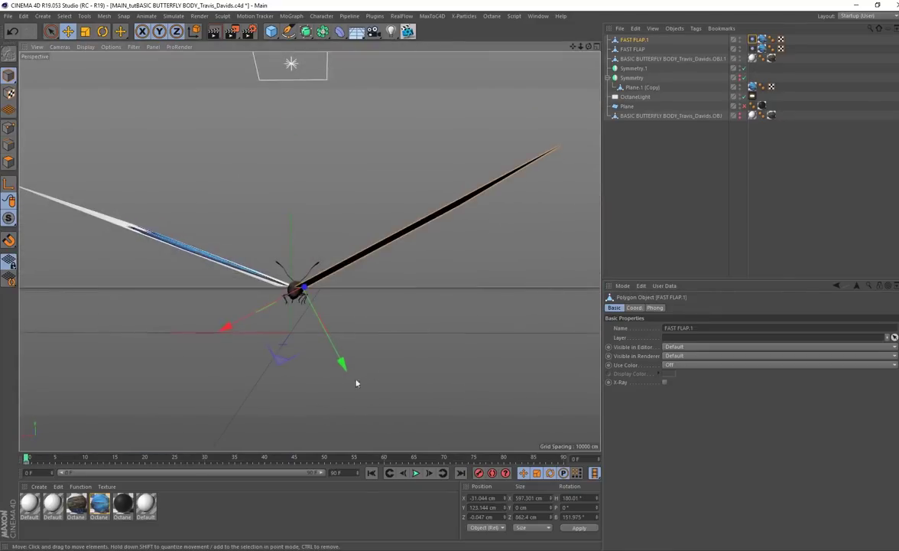
pyautogui.moveTo(26, 460)
pyautogui.mouseDown()
pyautogui.moveTo(144, 460)
pyautogui.moveTo(23, 460)
pyautogui.mouseUp()
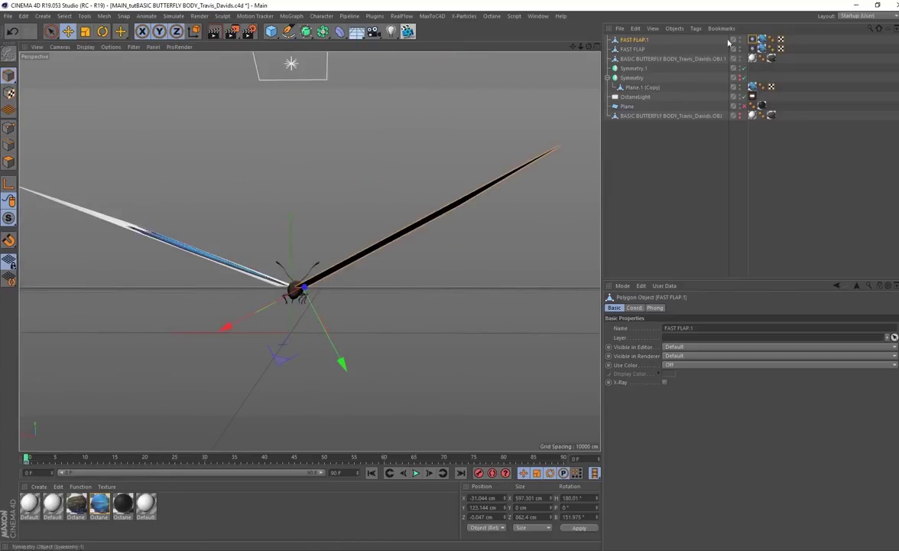
# Set the duplicated wing's Vibrate rotation amplitude to 70° and check the flapping motion from the front and above, returning to frame 0
pyautogui.click(753, 40)
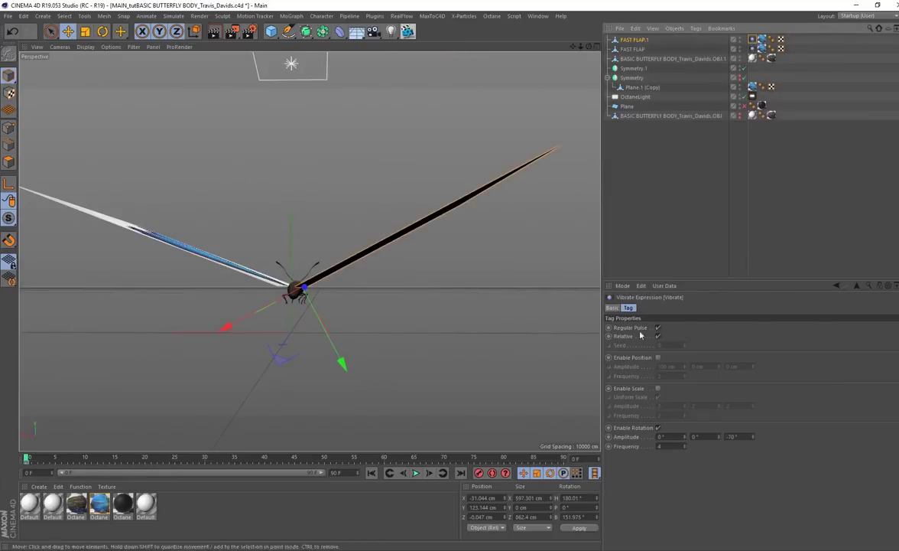
pyautogui.click(731, 437)
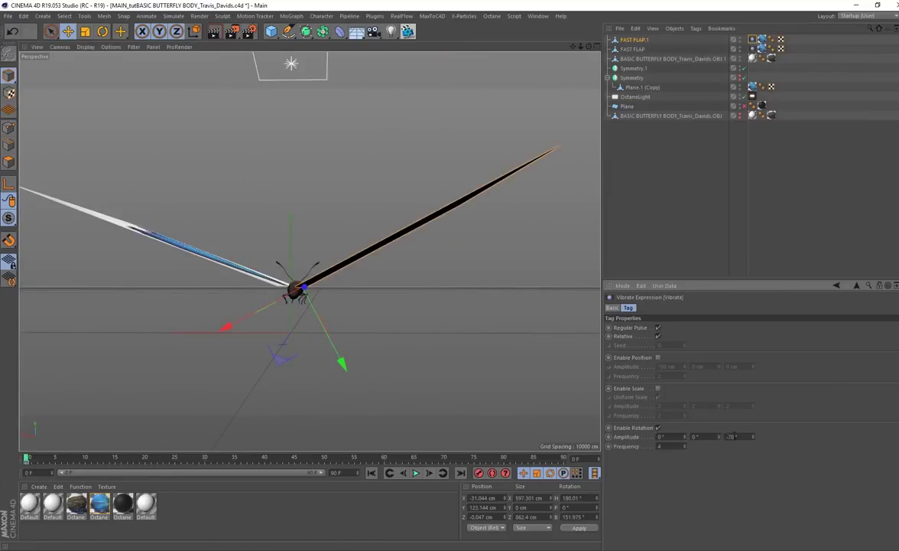
pyautogui.press('BackSpace')
pyautogui.press('Return')
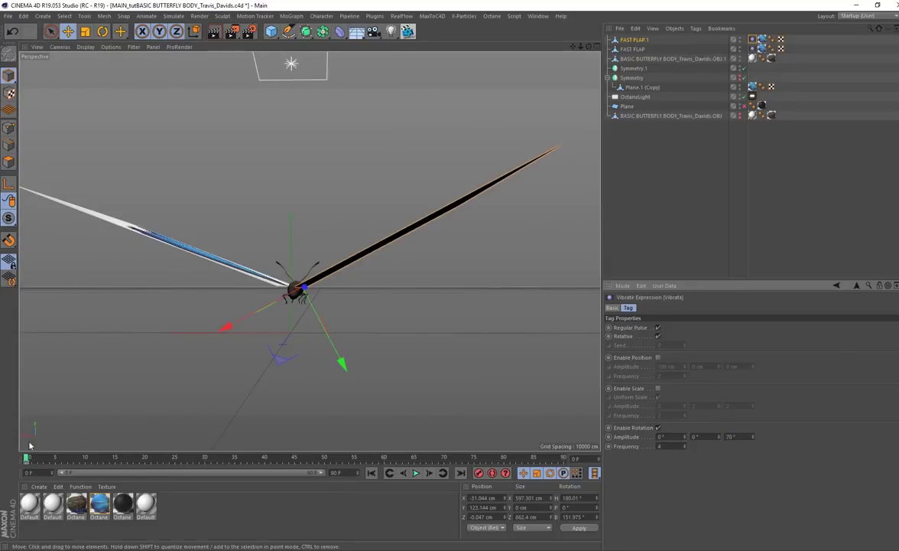
pyautogui.moveTo(26, 459); pyautogui.dragTo(65, 472)
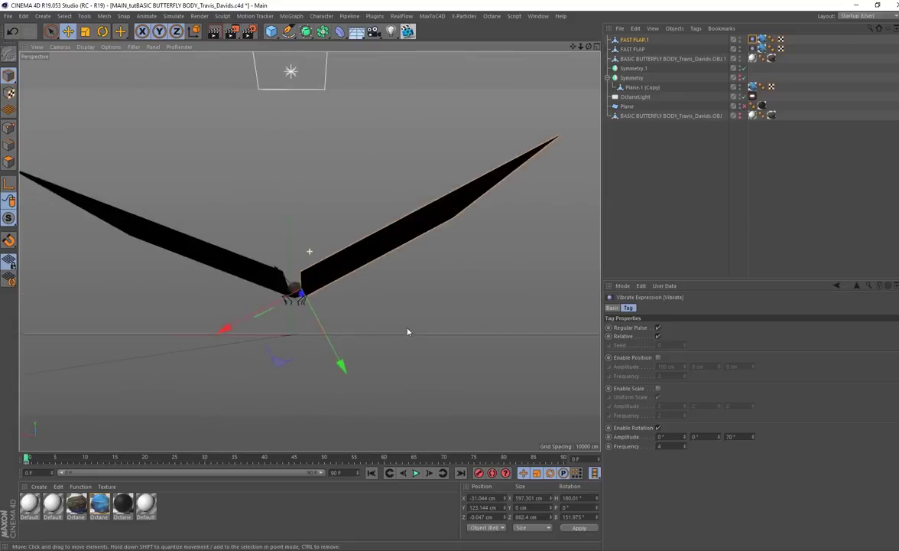
pyautogui.keyDown('alt'); pyautogui.moveTo(406, 274); pyautogui.dragTo(399, 443); pyautogui.keyUp('alt')
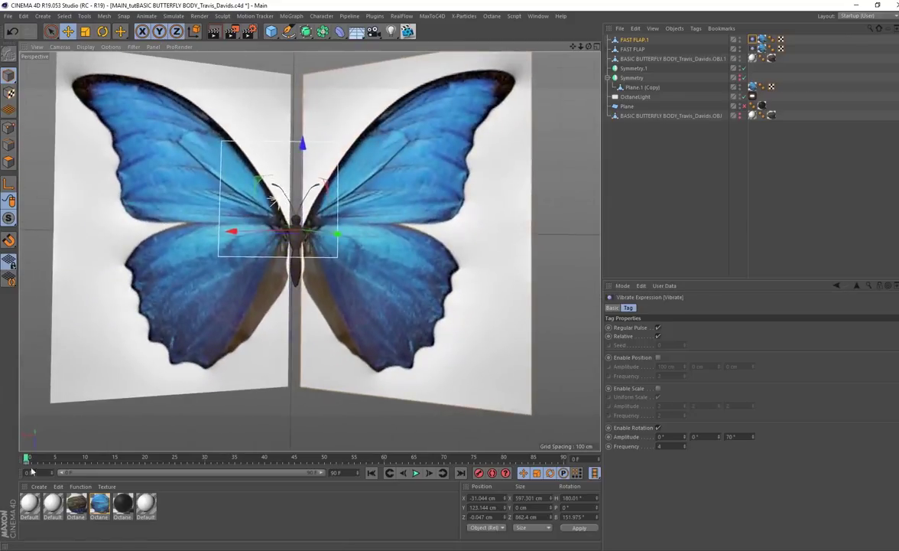
pyautogui.moveTo(27, 458)
pyautogui.mouseDown()
pyautogui.moveTo(97, 457)
pyautogui.moveTo(25, 457)
pyautogui.mouseUp()
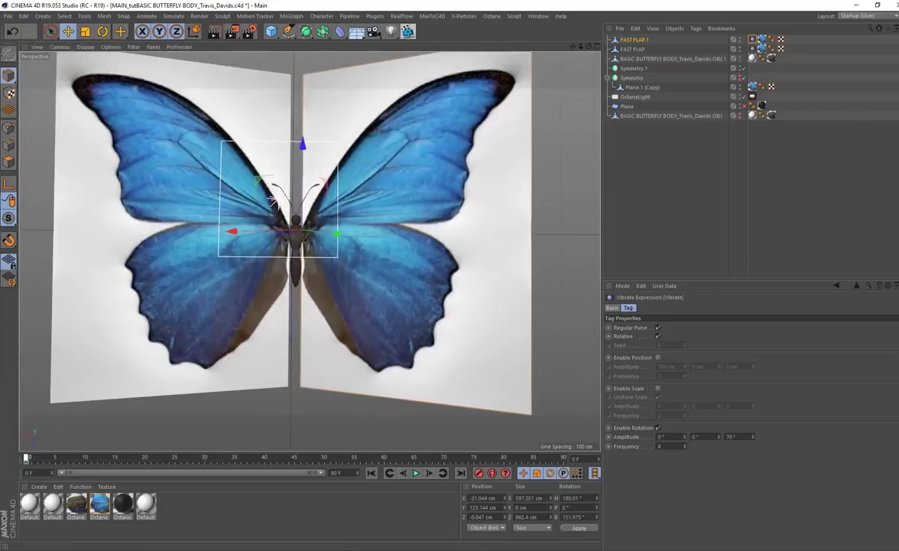
# Rename the original wing FAST FLAP left and the duplicated wing FAST FLAP right
pyautogui.click(648, 60)
pyautogui.keyDown('shift'); pyautogui.click(636, 41); pyautogui.keyUp('shift')
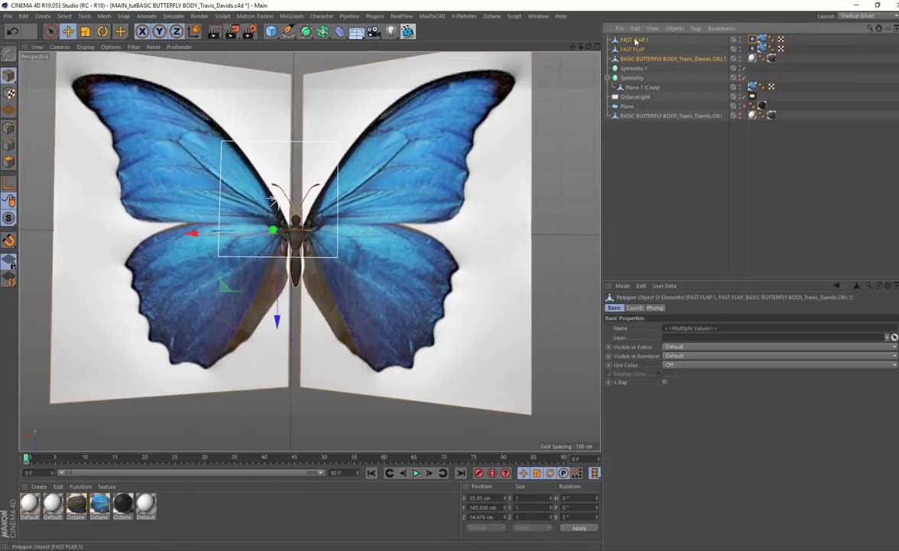
pyautogui.doubleClick(634, 49)
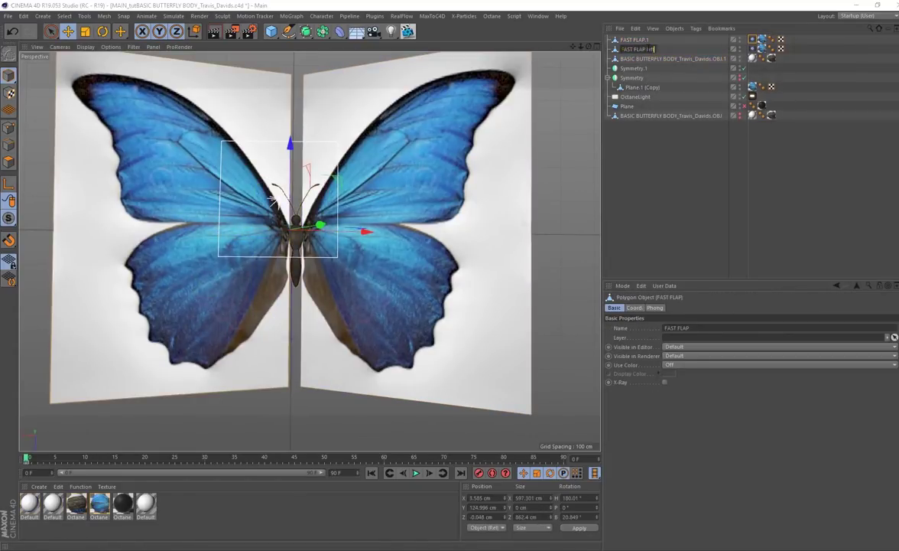
pyautogui.write('left')
pyautogui.doubleClick(634, 39)
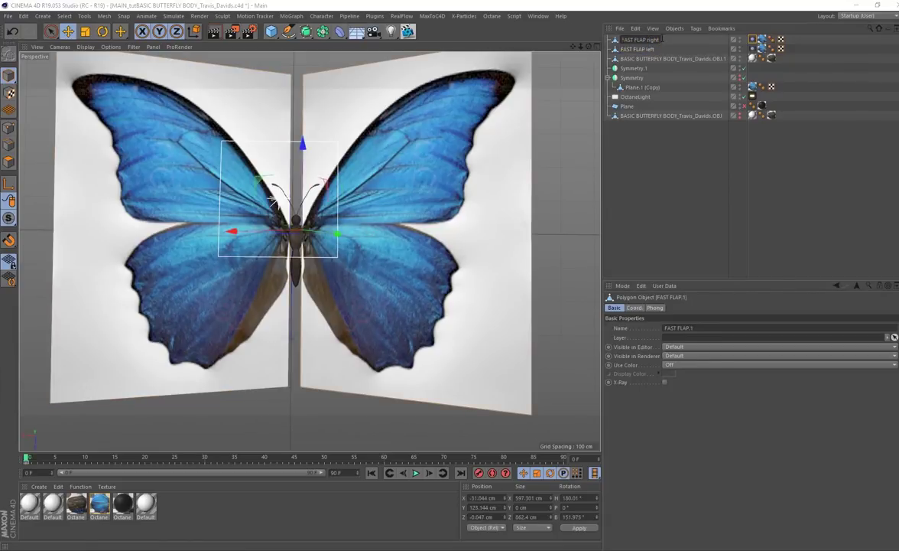
pyautogui.press('Return')
pyautogui.keyDown('shift'); pyautogui.click(644, 58); pyautogui.keyUp('shift')
pyautogui.rightClick(647, 42)
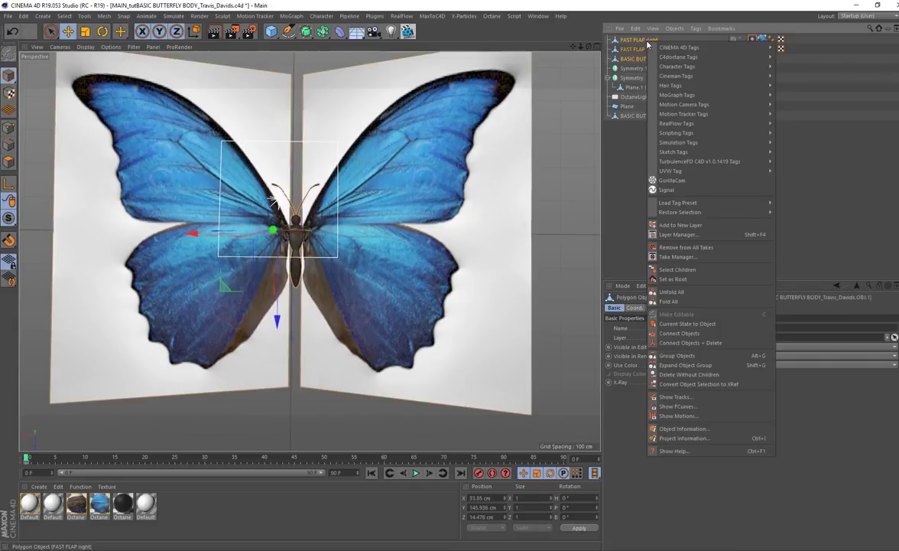
pyautogui.click(635, 71)
pyautogui.keyDown('alt'); pyautogui.moveTo(400, 288); pyautogui.dragTo(397, 233); pyautogui.keyUp('alt')
# Bake both FAST FLAP wings from frame 0 to 90 as copies, including Expressions, Position, Rotation and Animated Parameters, and close the timeline
pyautogui.click(663, 49)
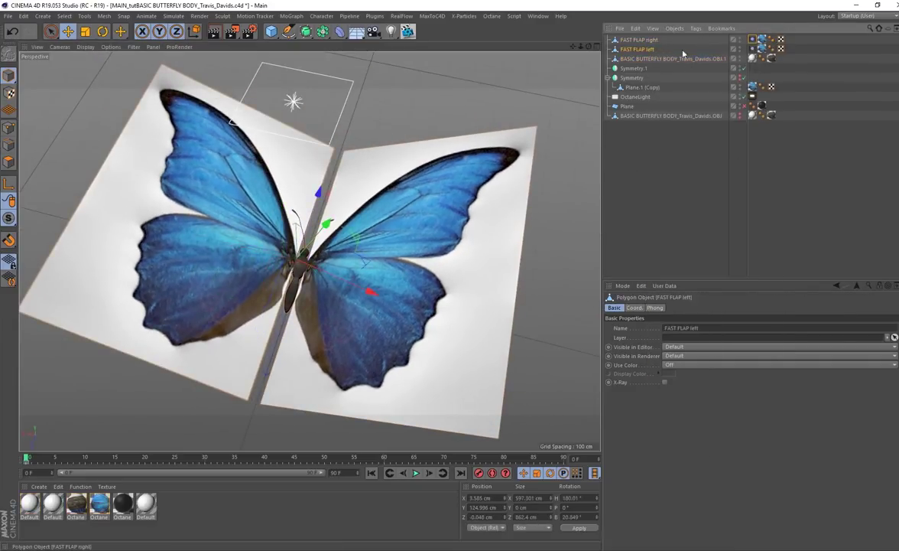
pyautogui.keyDown('ctrl'); pyautogui.click(637, 40); pyautogui.keyUp('ctrl')
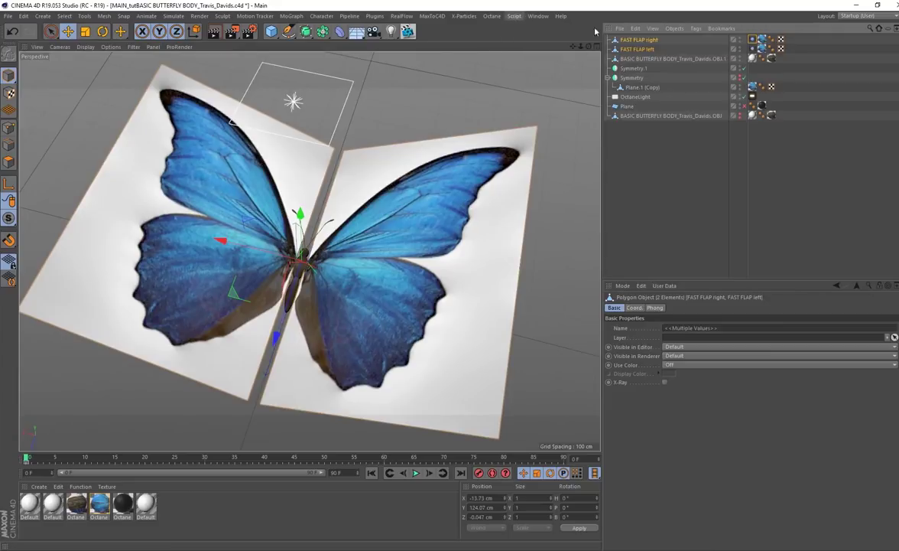
pyautogui.click(538, 16)
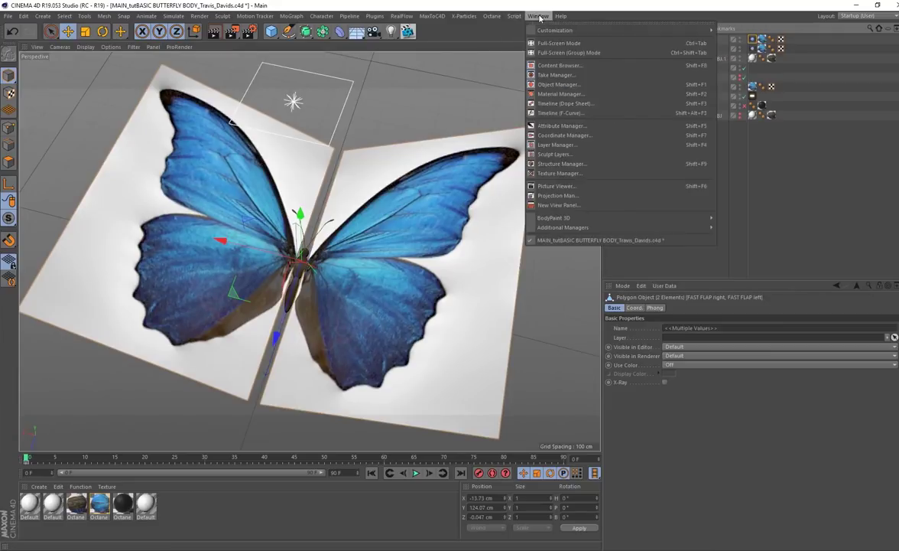
pyautogui.click(577, 102)
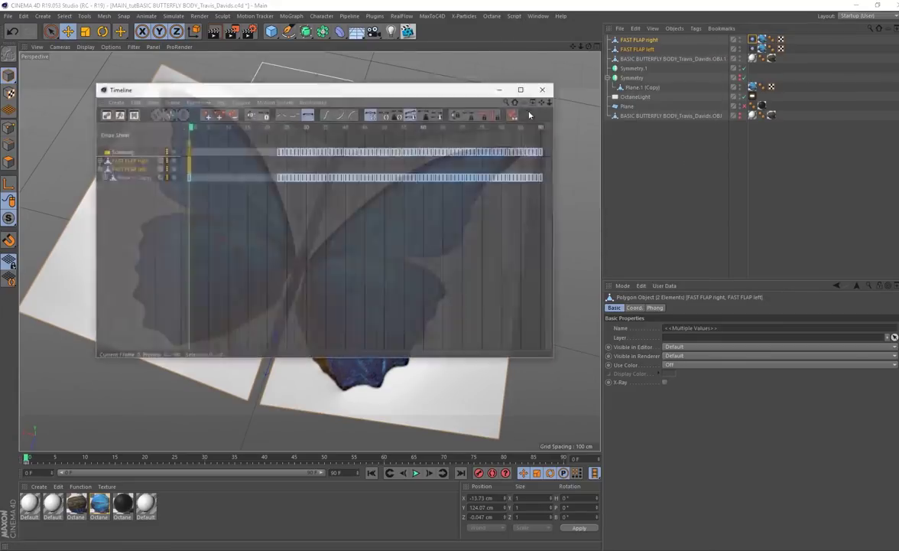
pyautogui.click(197, 101)
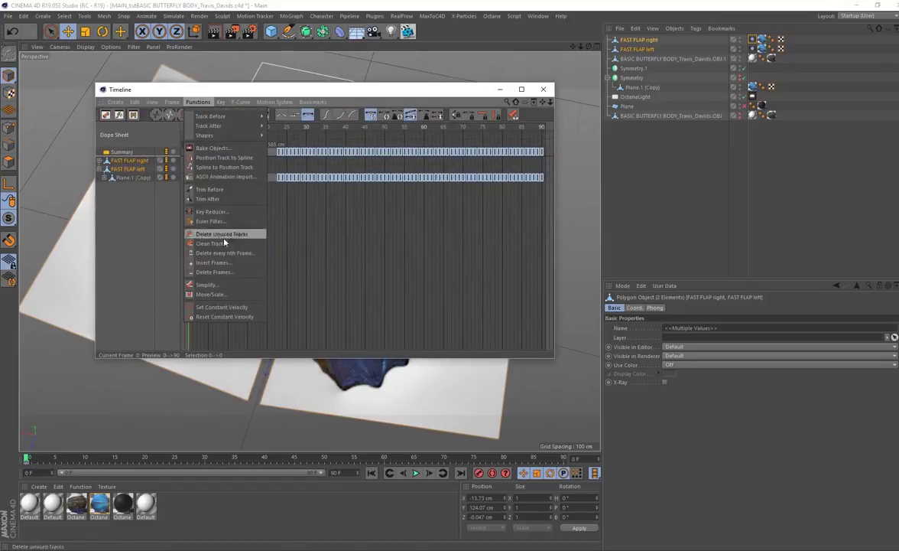
pyautogui.click(212, 147)
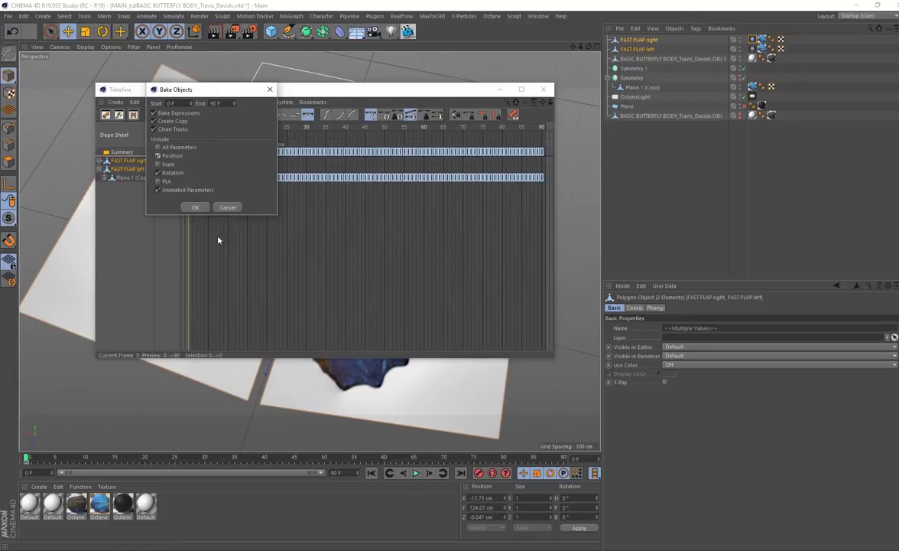
pyautogui.click(200, 207)
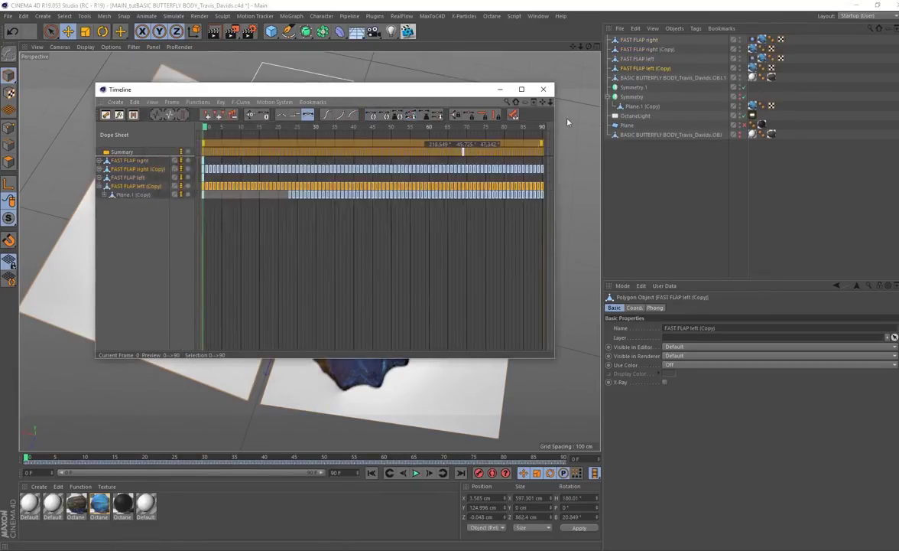
pyautogui.click(543, 90)
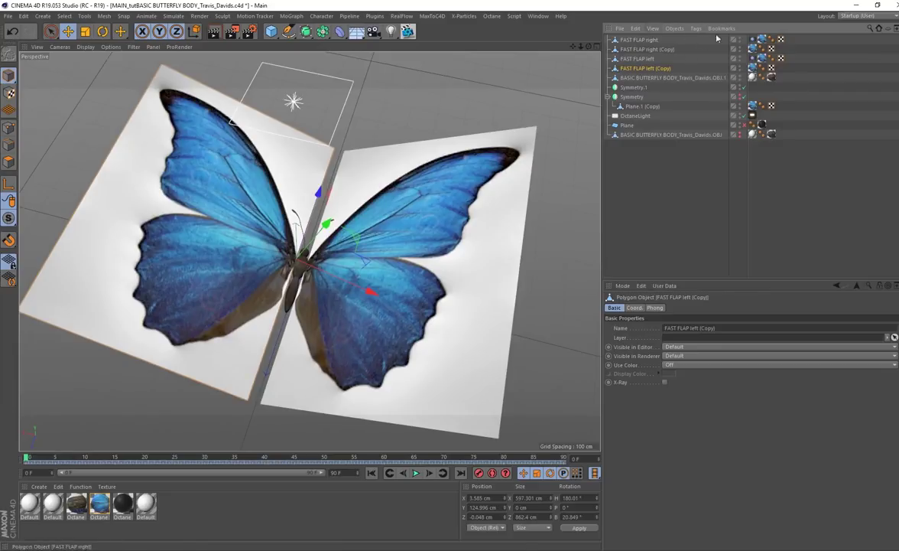
# Delete the original FAST FLAP left and FAST FLAP right wings, keeping only the baked copies
pyautogui.click(646, 59)
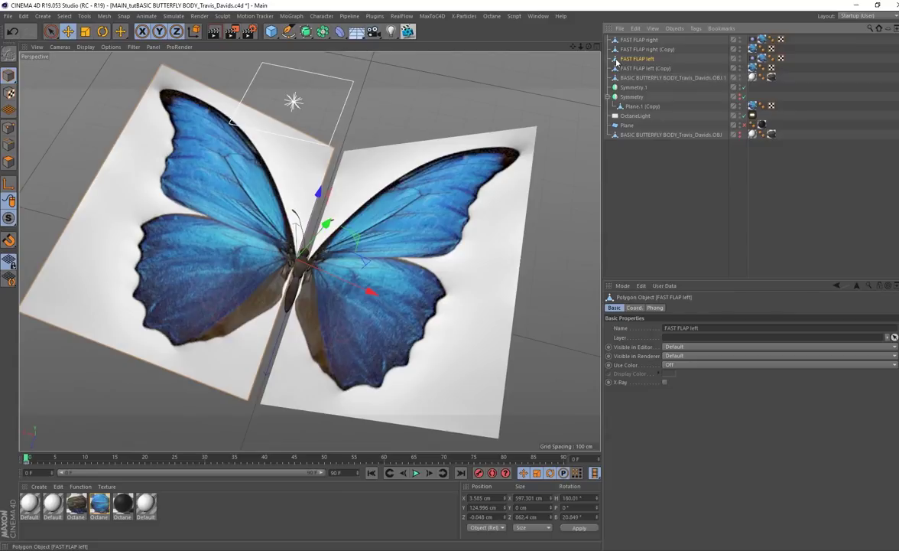
pyautogui.keyDown('ctrl'); pyautogui.click(652, 42); pyautogui.keyUp('ctrl')
pyautogui.press('Delete')
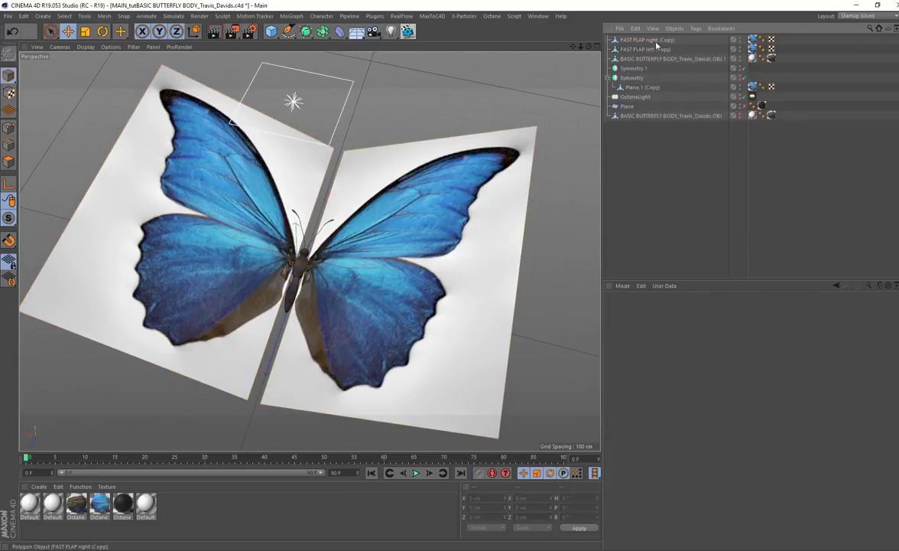
# Play the animation to check the flapping of the two baked wing copies, and return to frame 0
pyautogui.click(660, 42)
pyautogui.keyDown('ctrl'); pyautogui.click(663, 49); pyautogui.keyUp('ctrl')
pyautogui.click(663, 43)
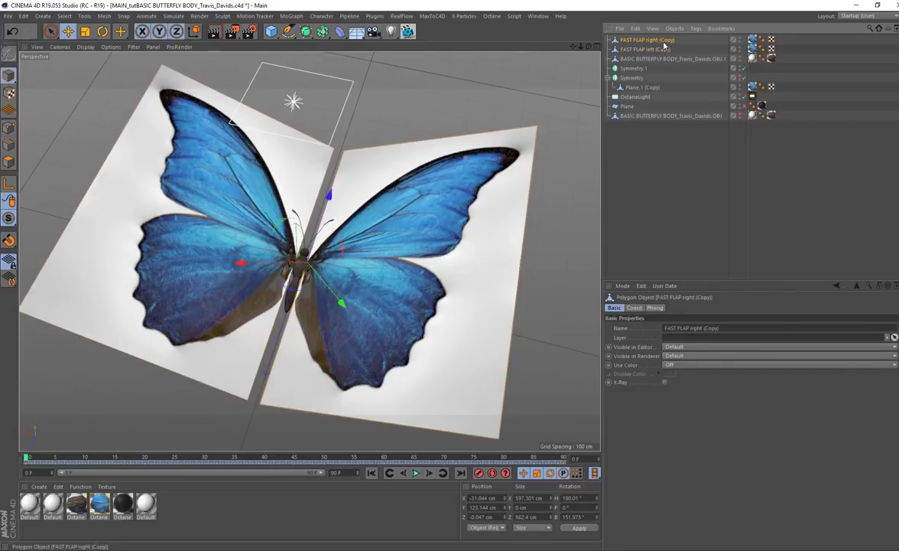
pyautogui.keyDown('ctrl'); pyautogui.click(663, 49); pyautogui.keyUp('ctrl')
pyautogui.keyDown('alt'); pyautogui.moveTo(552, 189); pyautogui.dragTo(516, 271); pyautogui.keyUp('alt')
pyautogui.click(416, 474)
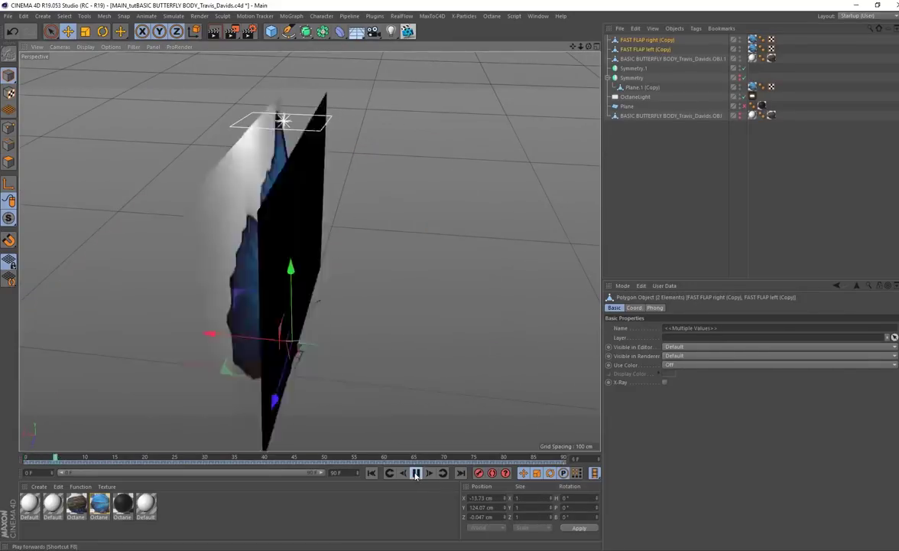
pyautogui.click(416, 474)
pyautogui.moveTo(205, 459); pyautogui.dragTo(26, 459)
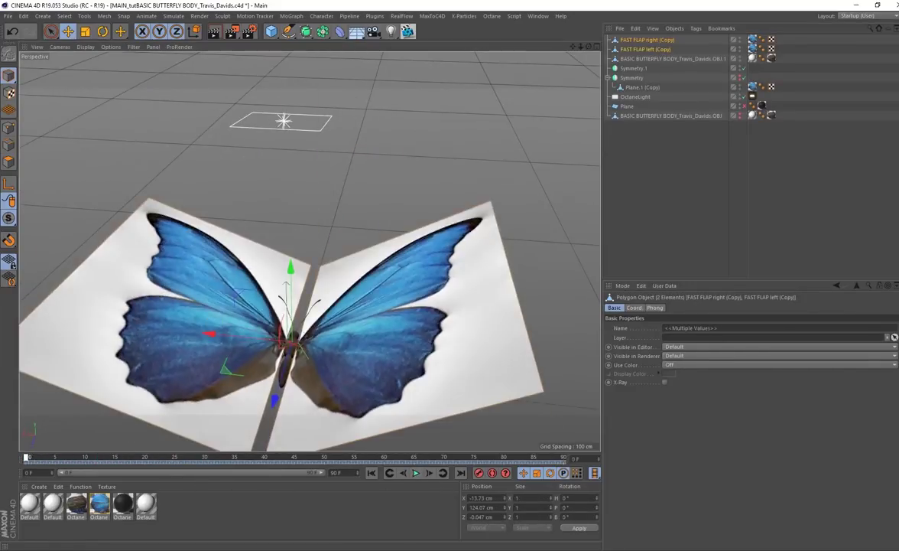
# Group the two baked wings with the butterfly body in a null named BUTTERFLY ANIMATED FAST
pyautogui.keyDown('ctrl'); pyautogui.click(651, 60); pyautogui.keyUp('ctrl')
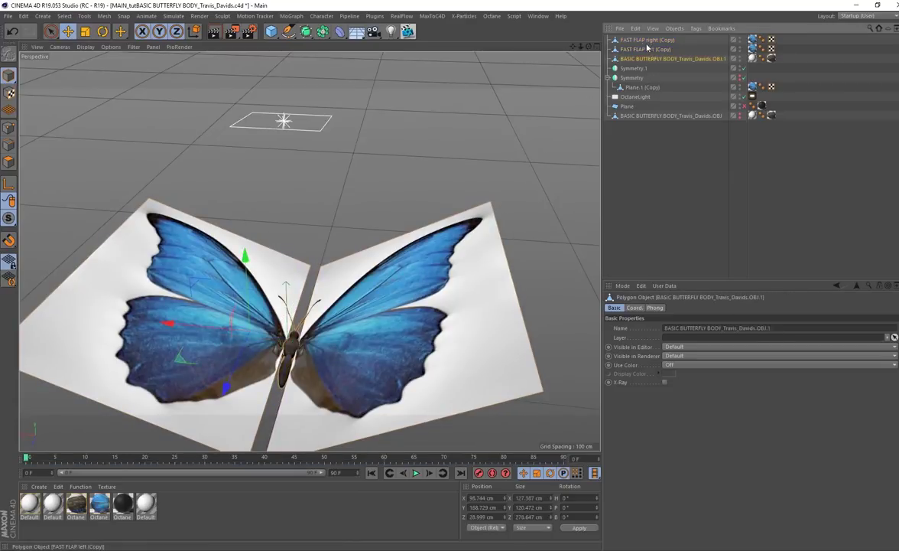
pyautogui.rightClick(649, 42)
pyautogui.click(677, 356)
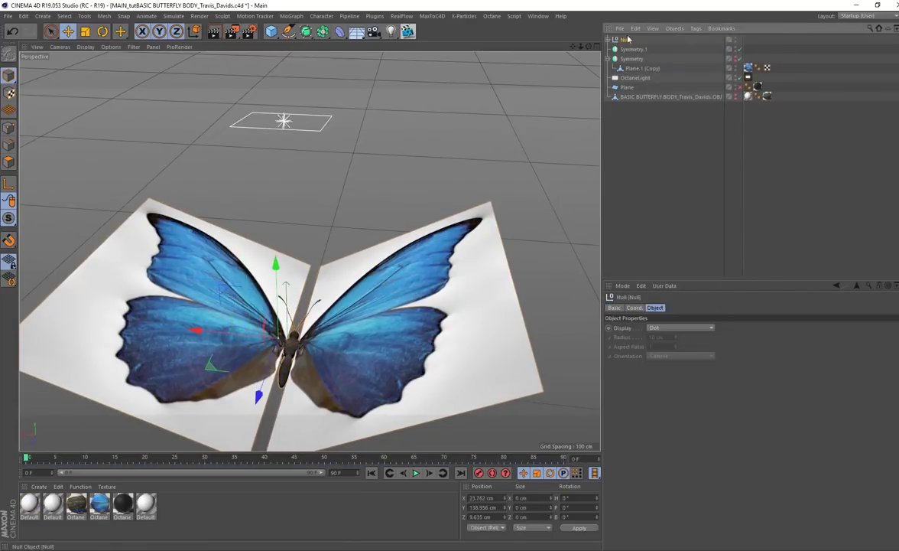
pyautogui.doubleClick(627, 41)
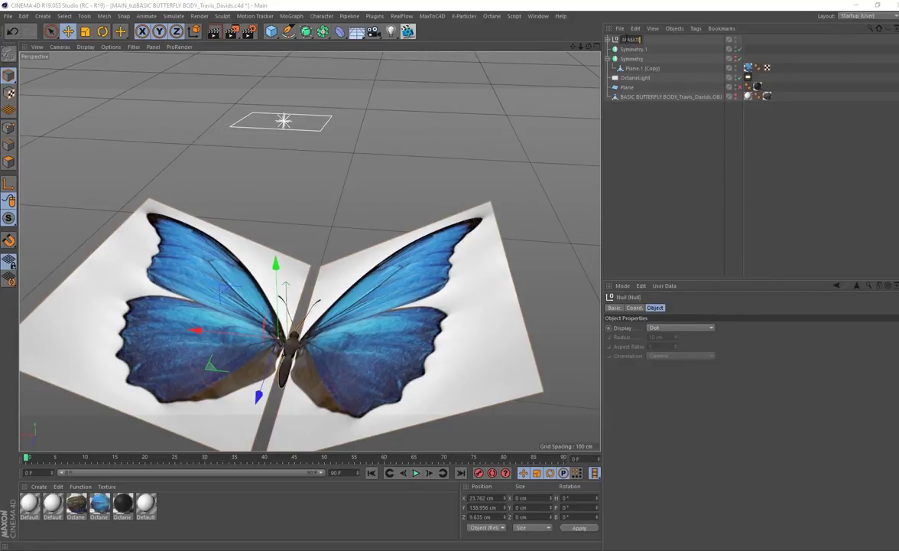
pyautogui.write('BUTTERFLY ANIMATED FAST')
pyautogui.press('Return')
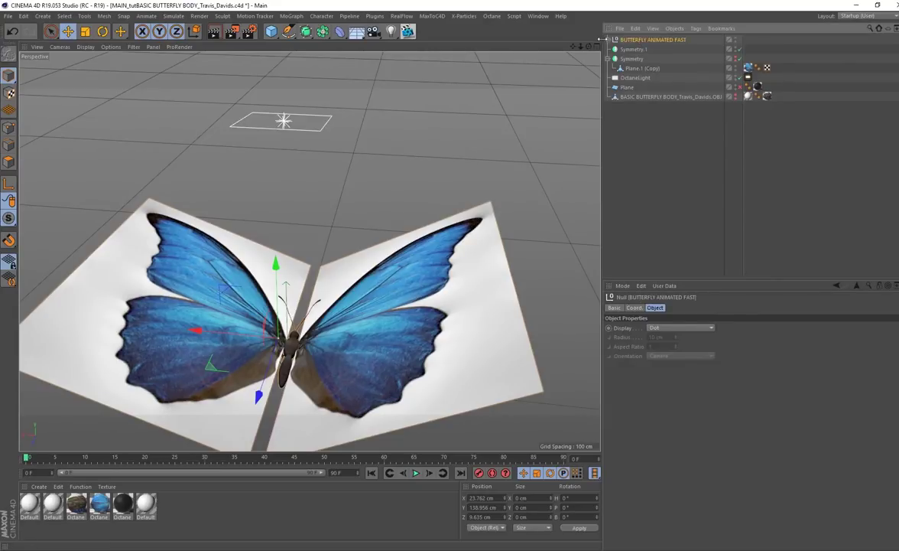
# Export BUTTERFLY ANIMATED FAST to the Desktop as FBX 7.4 (2014) with tracks and embedded textures, with Selection Only switched off
pyautogui.click(608, 40)
pyautogui.click(646, 51)
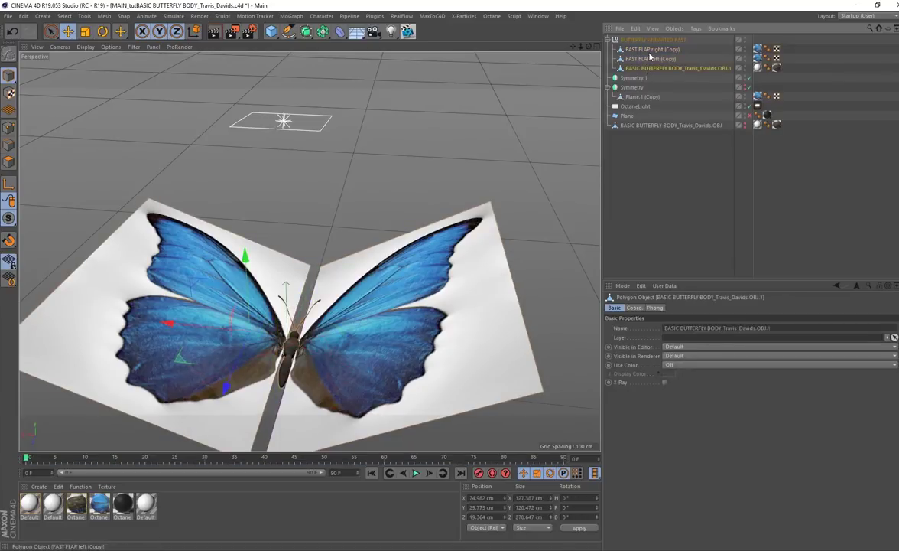
pyautogui.click(634, 40)
pyautogui.click(7, 15)
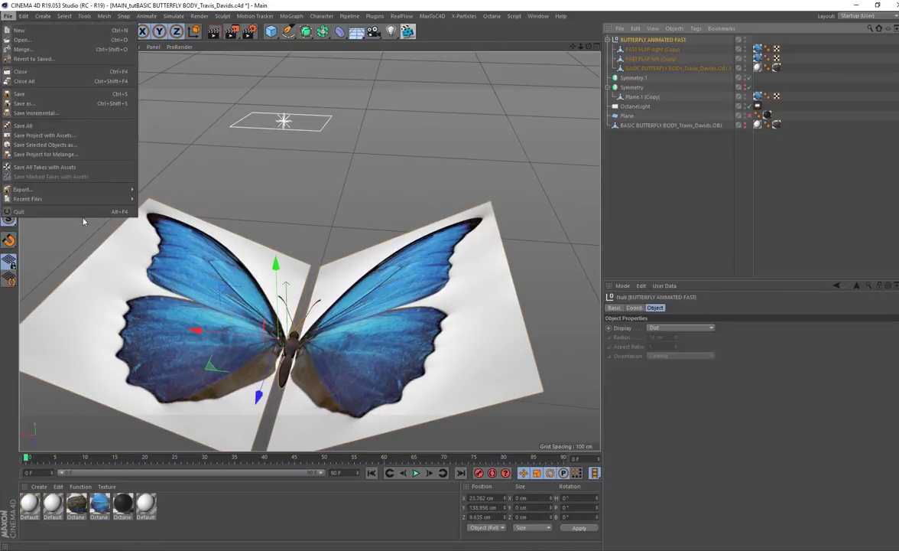
pyautogui.moveTo(77, 189)
pyautogui.click(153, 274)
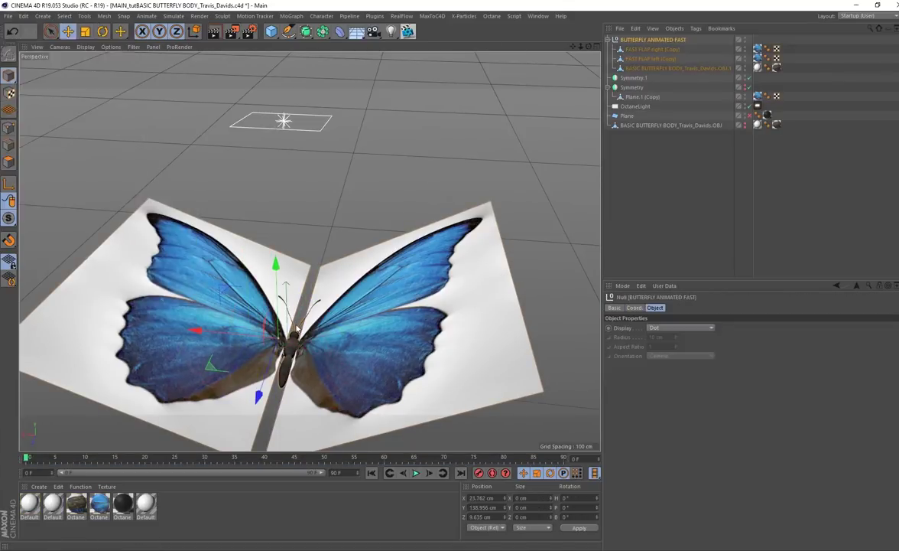
pyautogui.click(38, 237)
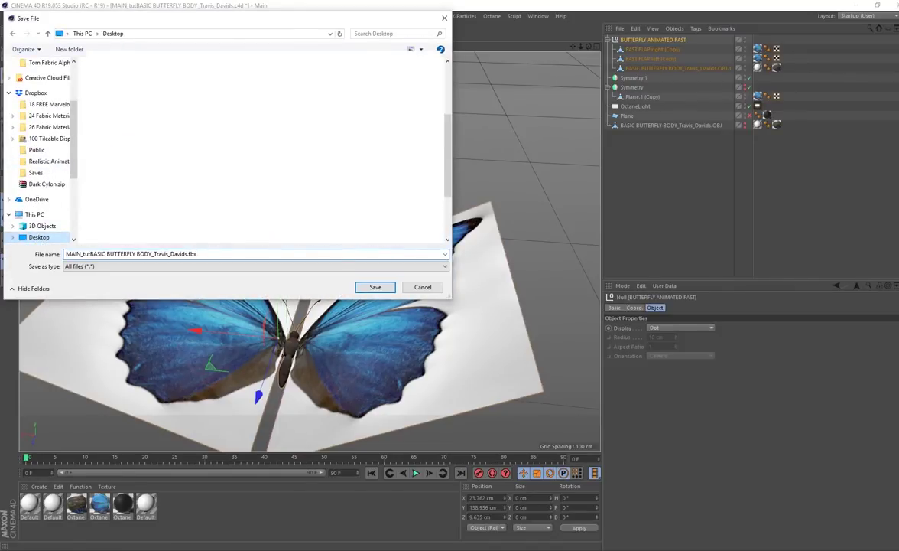
pyautogui.click(372, 287)
pyautogui.click(494, 280)
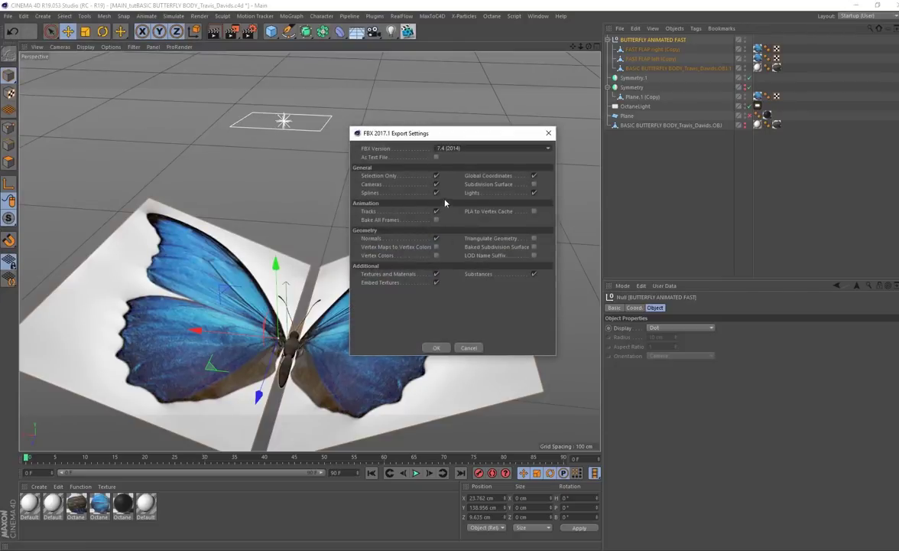
pyautogui.click(436, 175)
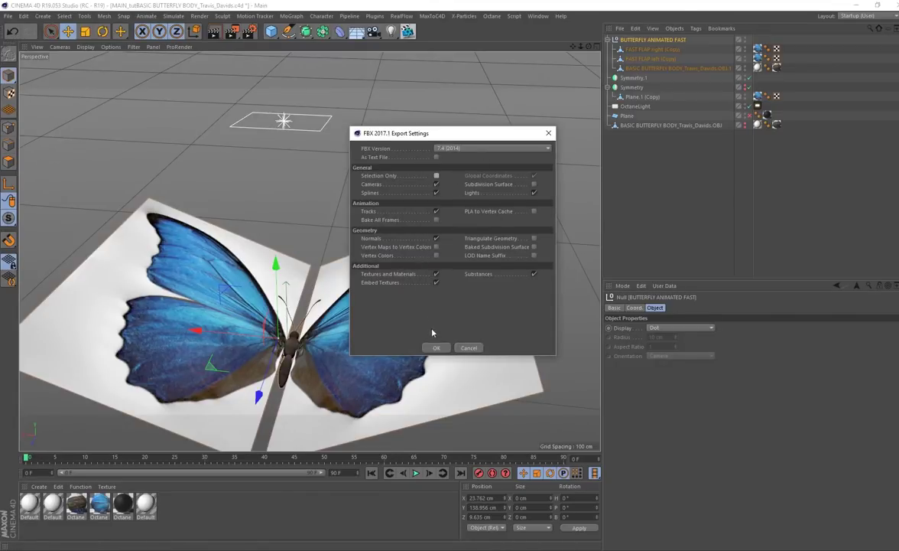
pyautogui.click(436, 347)
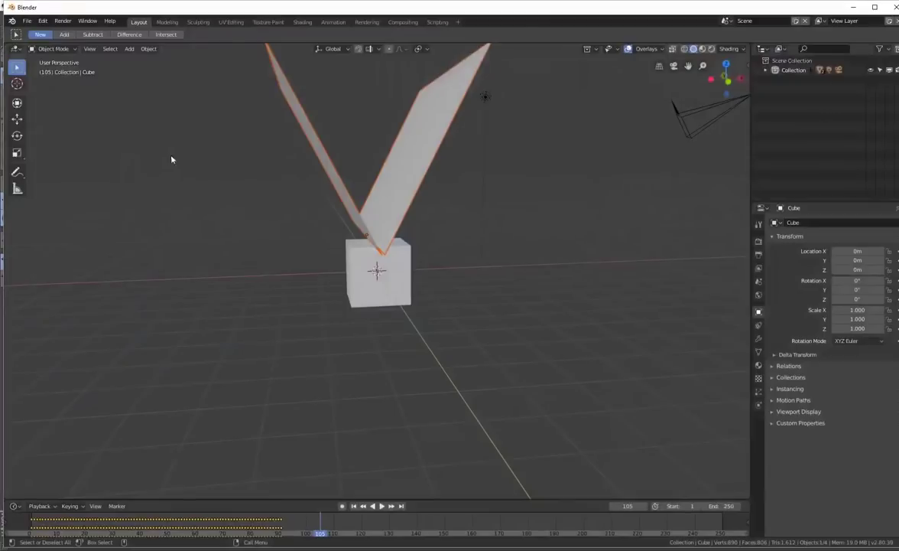
# Switch to Blender and start a new default scene
pyautogui.click(26, 21)
pyautogui.moveTo(37, 32)
pyautogui.click(152, 34)
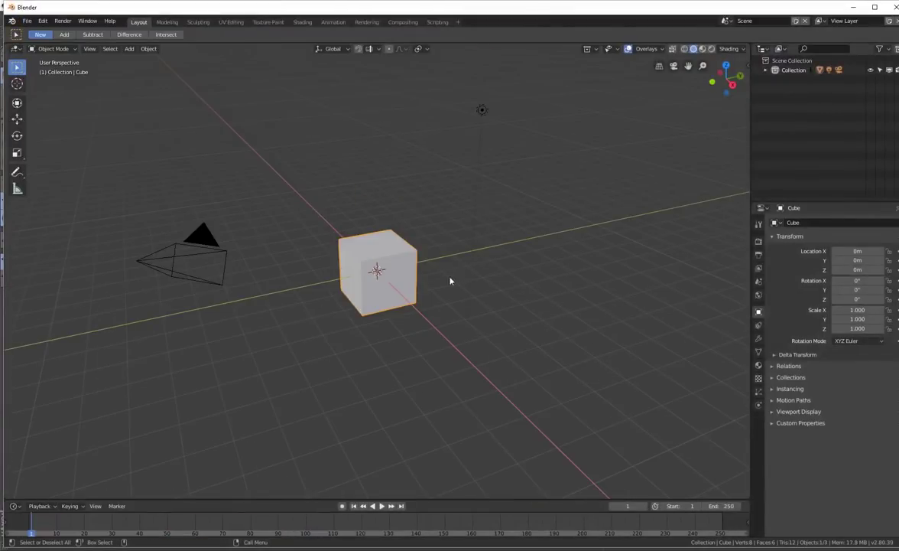
# Delete the default cube and import the exported butterfly body FBX from the Desktop
pyautogui.press('Delete')
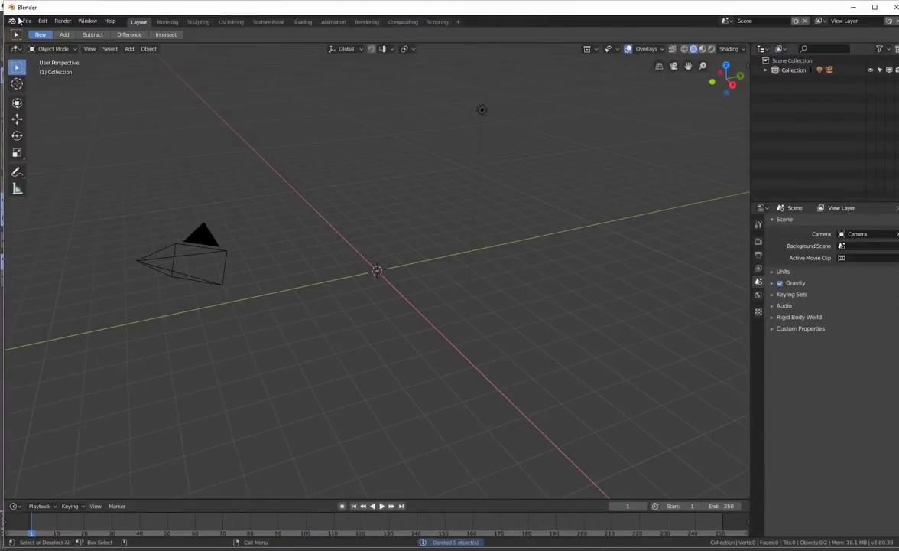
pyautogui.click(27, 20)
pyautogui.moveTo(65, 200)
pyautogui.click(200, 214)
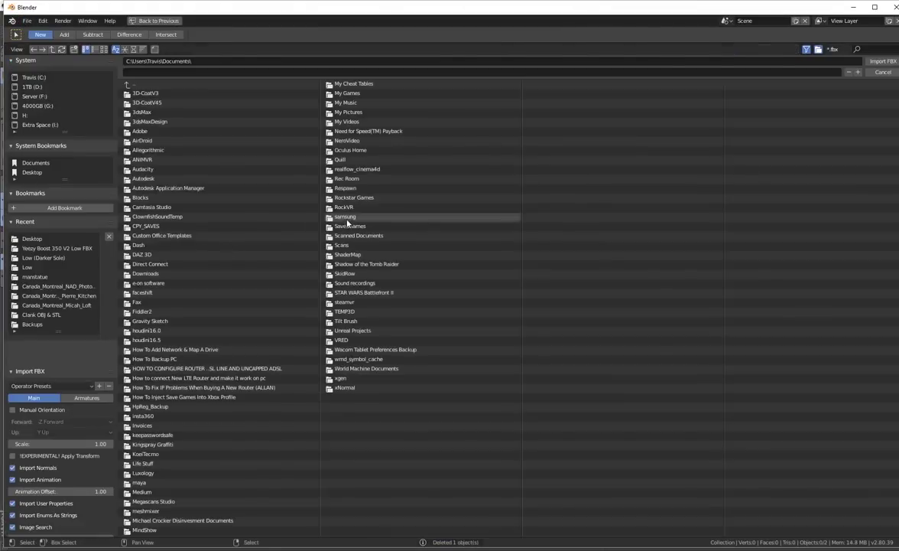
pyautogui.click(32, 172)
pyautogui.click(298, 226)
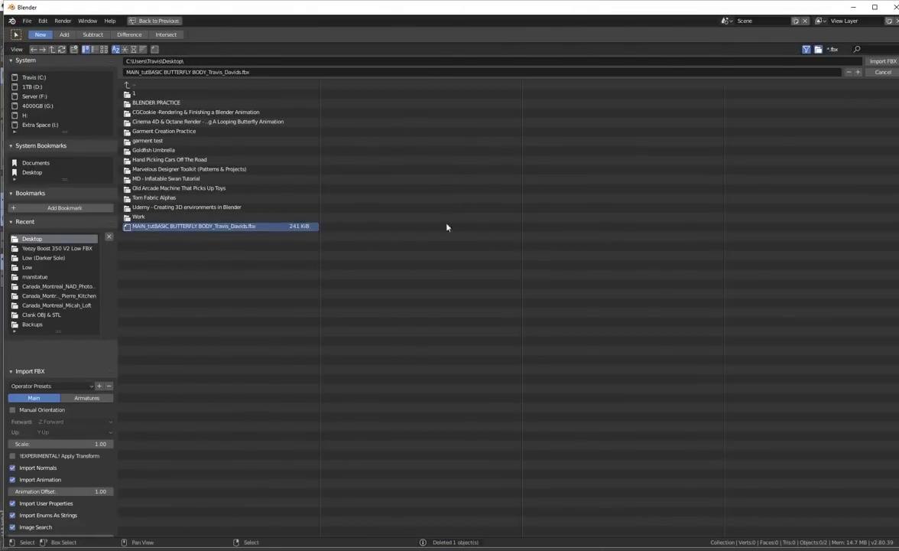
pyautogui.press('Return')
# Play the imported butterfly animation and view the flapping wings from several angles
pyautogui.scroll(-4, 241, 345)
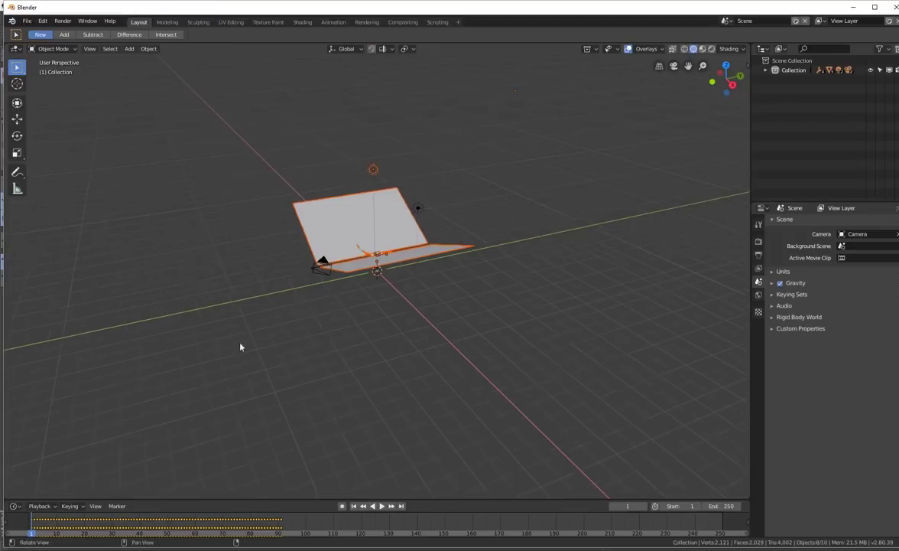
pyautogui.moveTo(241, 345); pyautogui.dragTo(387, 431, button='middle')
pyautogui.click(384, 508)
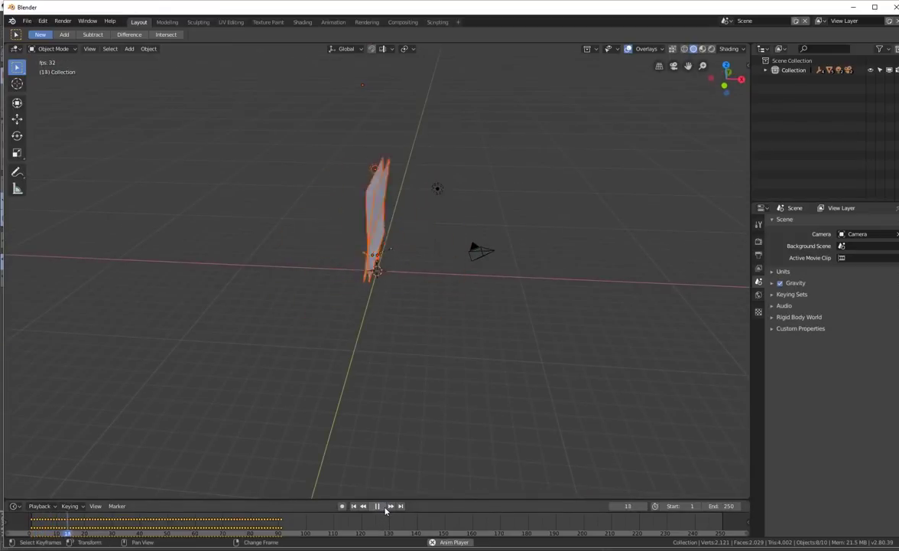
pyautogui.moveTo(403, 331); pyautogui.dragTo(361, 386, button='middle')
pyautogui.click(378, 507)
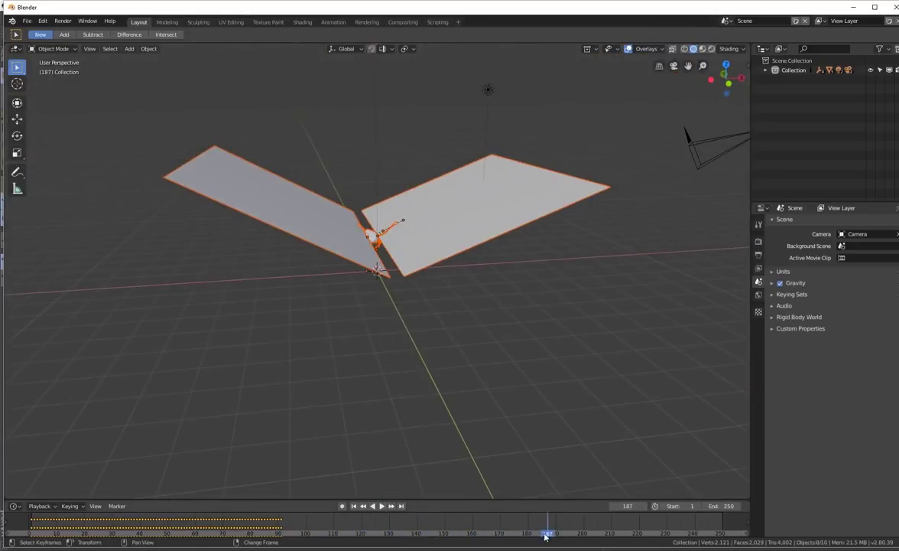
# Return to the start of the timeline and replay the wing flapping past the last keyframes
pyautogui.moveTo(549, 538); pyautogui.dragTo(451, 534)
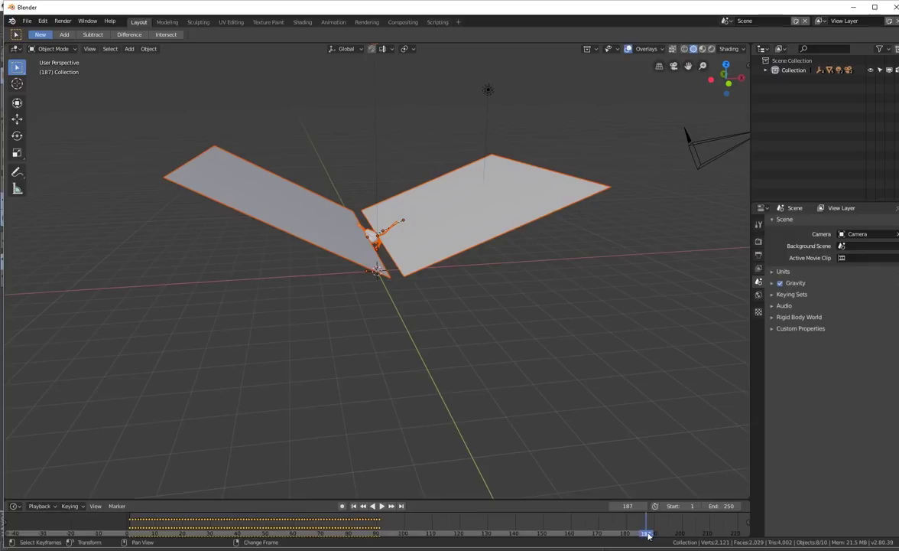
pyautogui.moveTo(647, 534); pyautogui.dragTo(217, 531, button='right')
pyautogui.click(125, 535)
pyautogui.press('space')
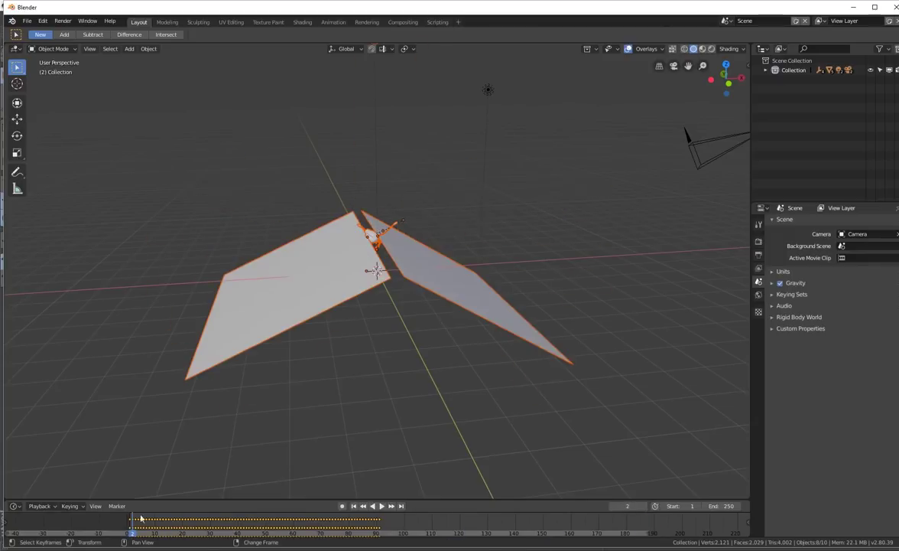
pyautogui.click(382, 505)
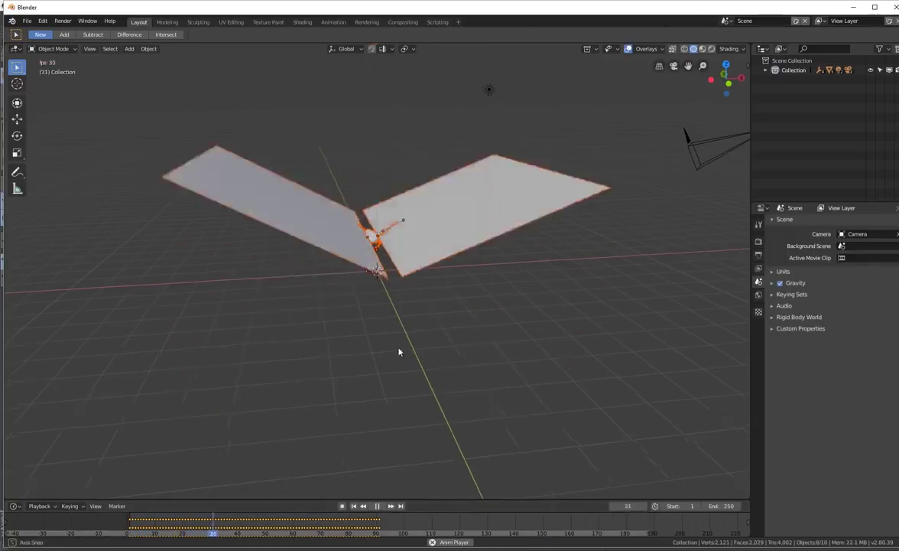
pyautogui.moveTo(399, 351)
pyautogui.mouseDown(button='middle')
pyautogui.moveTo(365, 281)
pyautogui.moveTo(367, 263)
pyautogui.moveTo(415, 354)
pyautogui.mouseUp(button='middle')
pyautogui.press('space')
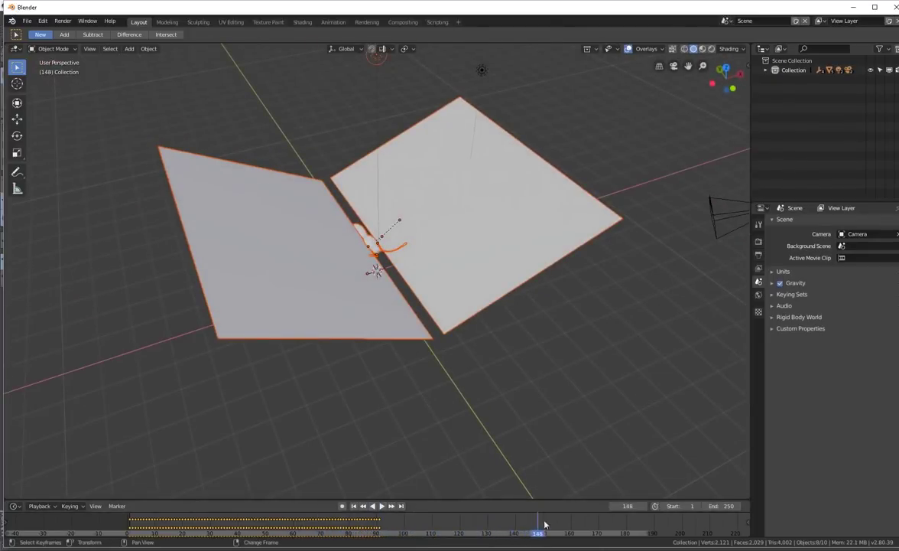
pyautogui.moveTo(407, 540); pyautogui.dragTo(298, 533, button='middle')
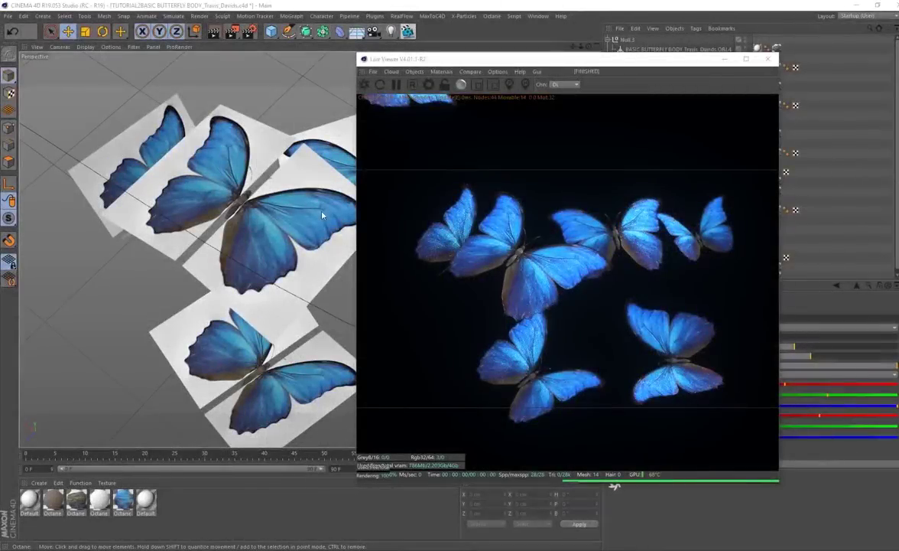
# Switch to the Cinema 4D butterfly scene and play the animation briefly, comparing the wings in the viewport and the Octane Live Viewer
pyautogui.moveTo(502, 62); pyautogui.dragTo(565, 28)
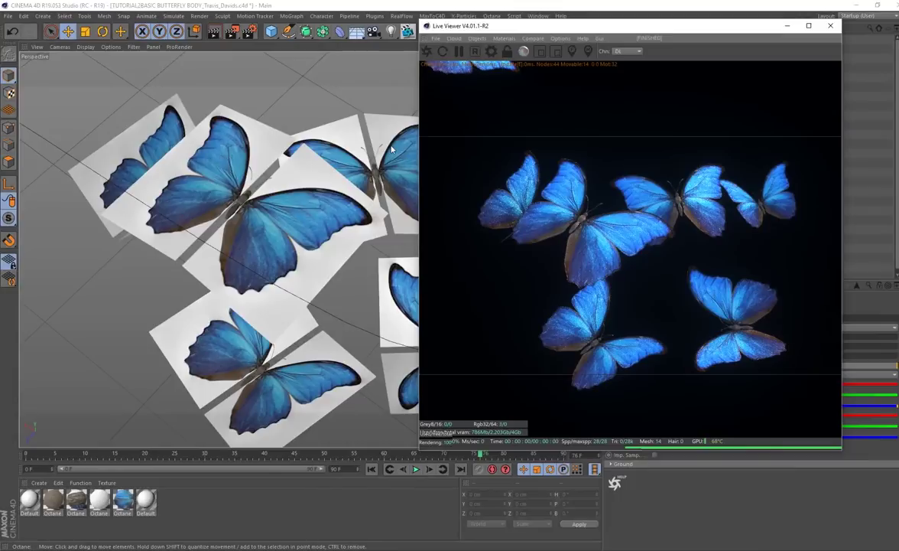
pyautogui.moveTo(547, 29); pyautogui.dragTo(484, 115)
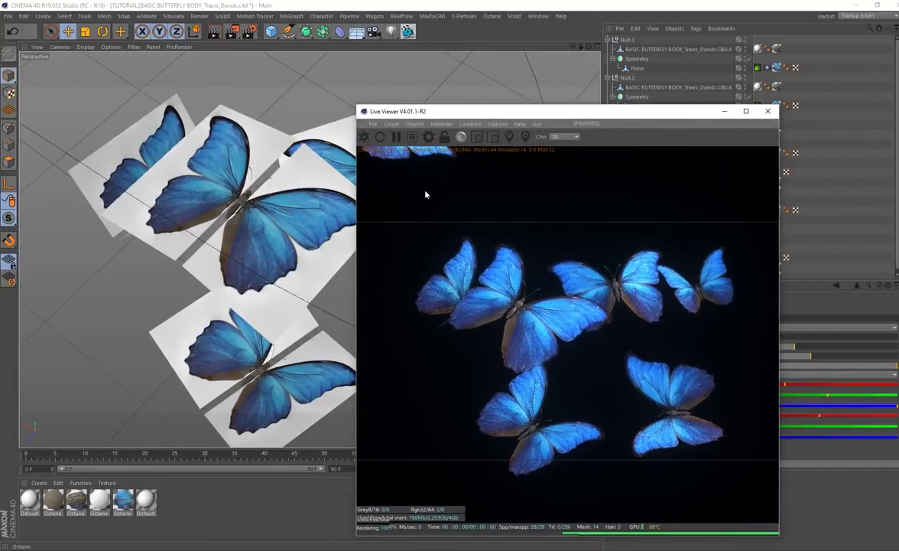
pyautogui.moveTo(530, 113); pyautogui.dragTo(485, 75)
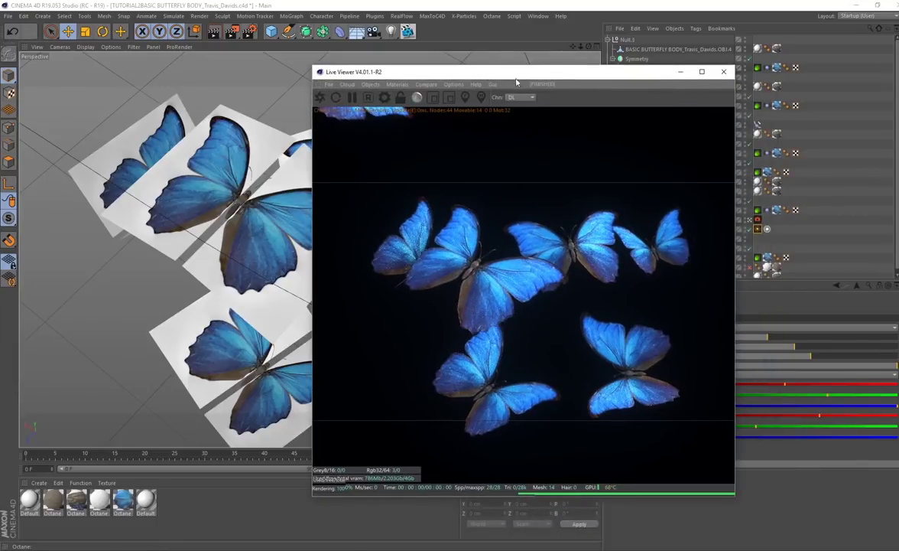
pyautogui.moveTo(517, 81); pyautogui.dragTo(493, 35)
pyautogui.click(415, 469)
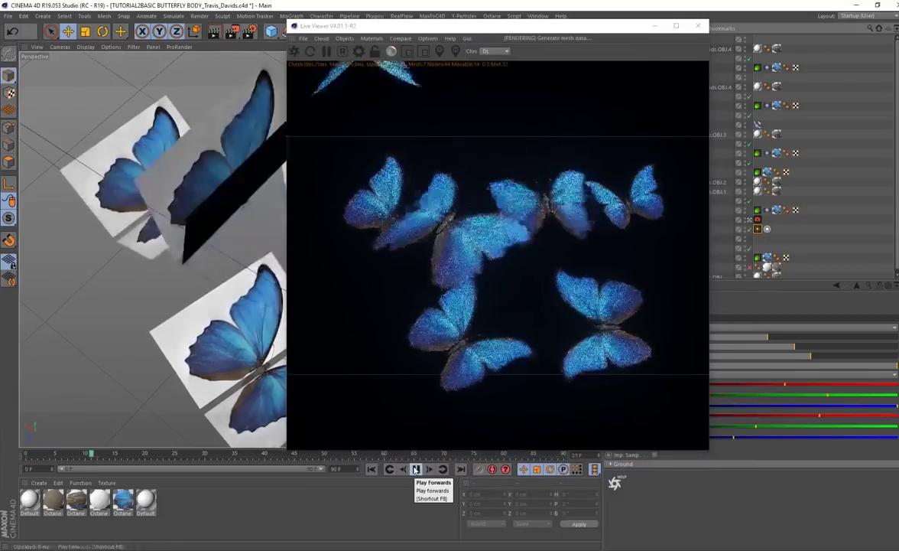
pyautogui.click(415, 469)
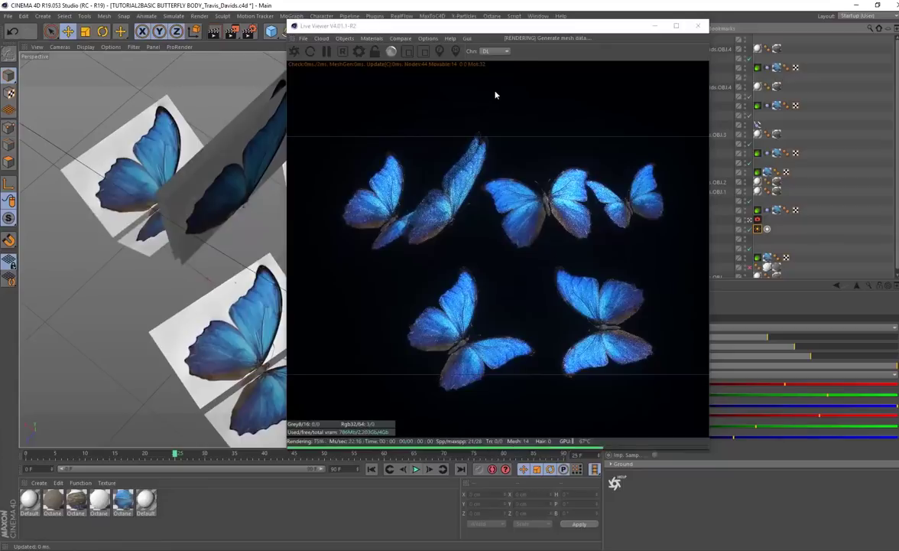
pyautogui.moveTo(501, 34); pyautogui.dragTo(462, 29)
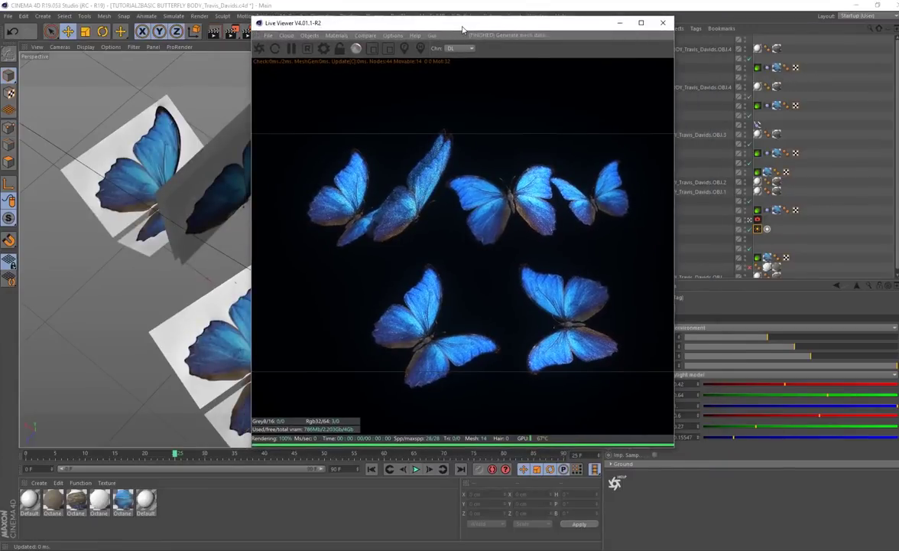
pyautogui.moveTo(462, 29); pyautogui.dragTo(263, 40)
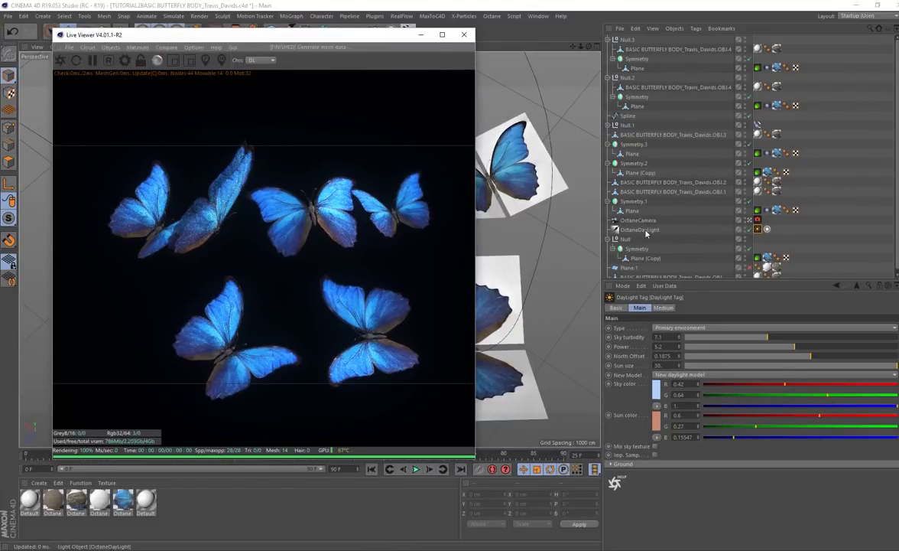
# Examine the available Octane light types and the DayLight Tag settings of OctaneDayLight
pyautogui.click(111, 47)
pyautogui.moveTo(142, 87)
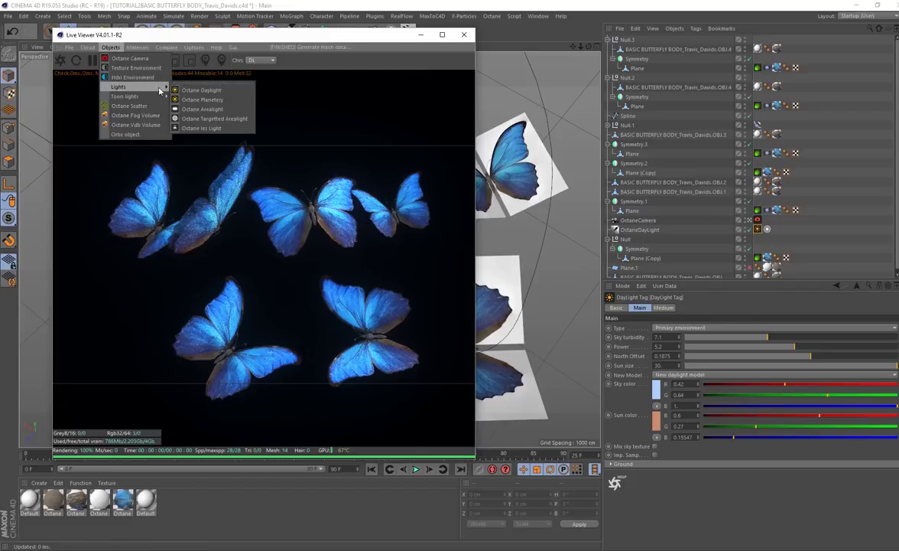
pyautogui.click(757, 232)
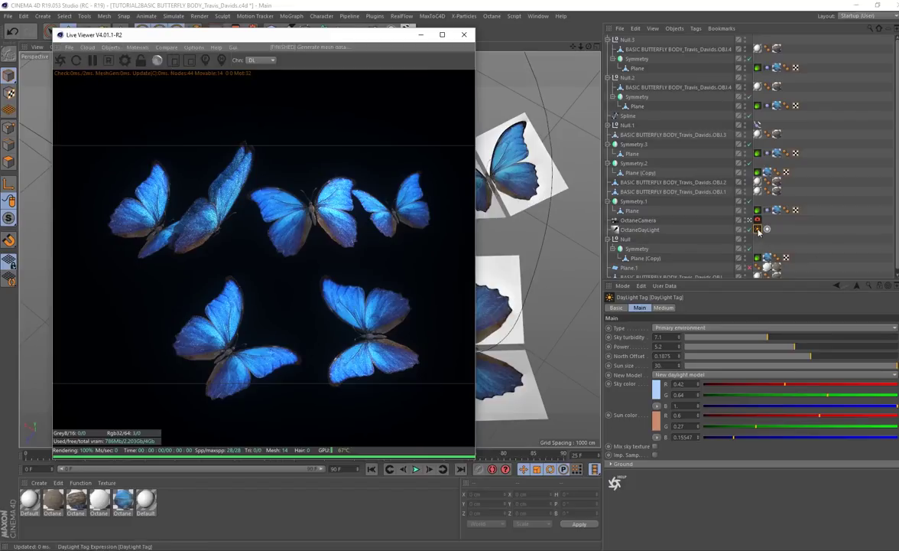
pyautogui.click(757, 231)
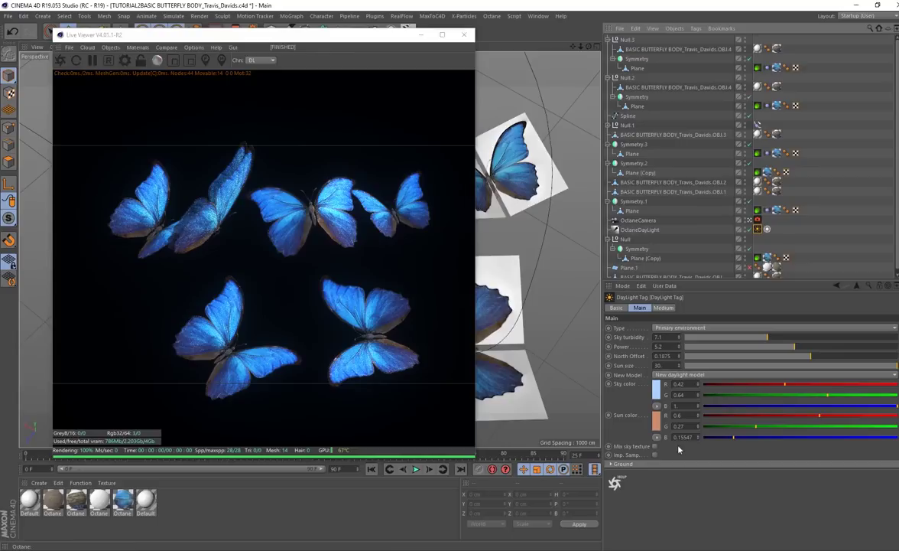
# Examine the OctaneCamera's object properties and its camera tag's Thinlens and Motion Blur settings, with the butterflies framed closer
pyautogui.click(110, 47)
pyautogui.click(638, 221)
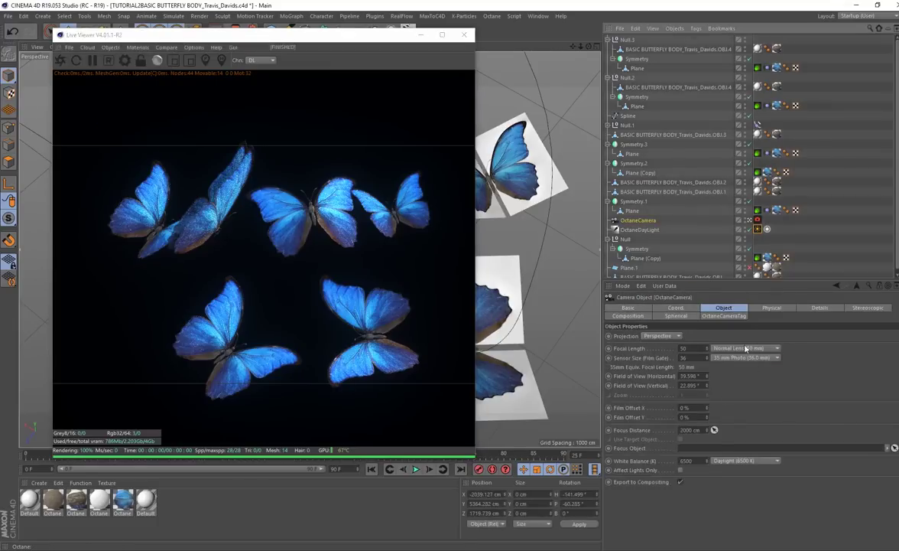
pyautogui.click(758, 221)
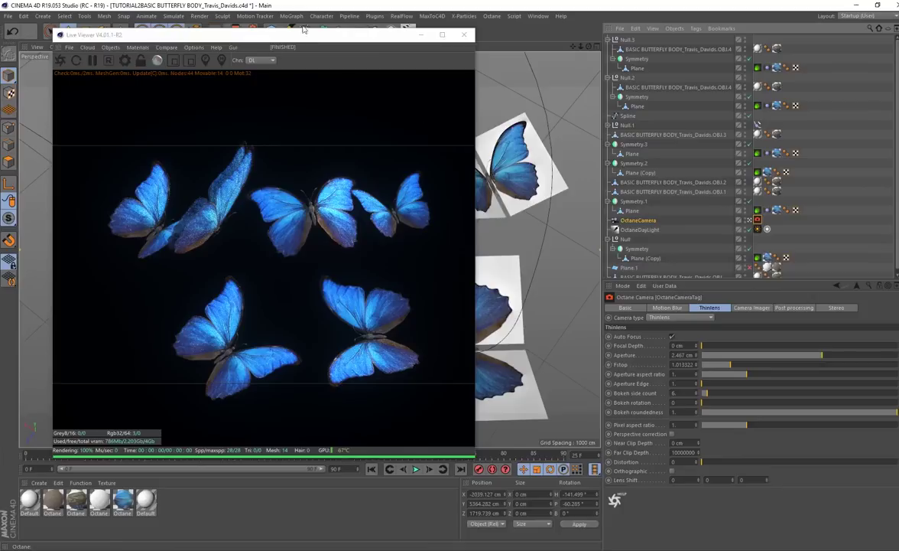
pyautogui.moveTo(273, 37); pyautogui.dragTo(219, 61)
pyautogui.scroll(5, 470, 328)
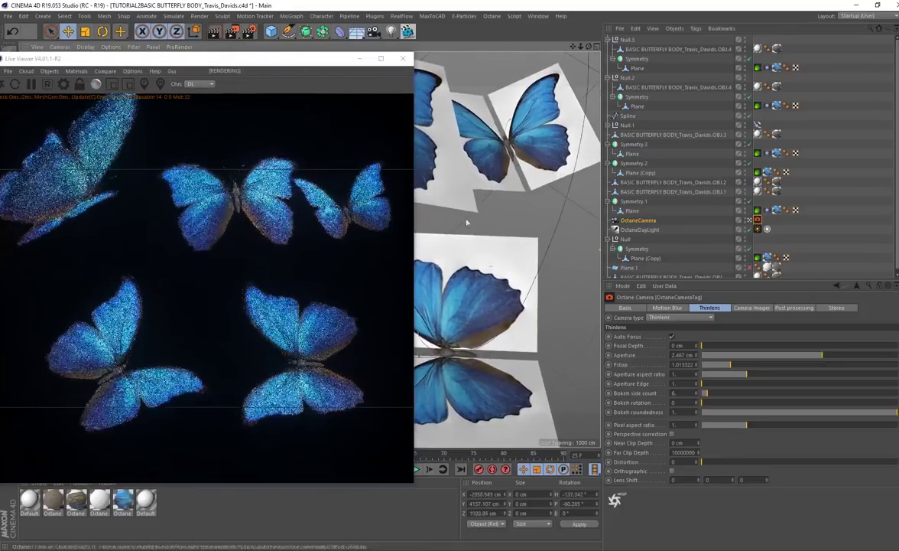
pyautogui.moveTo(221, 59); pyautogui.dragTo(266, 87)
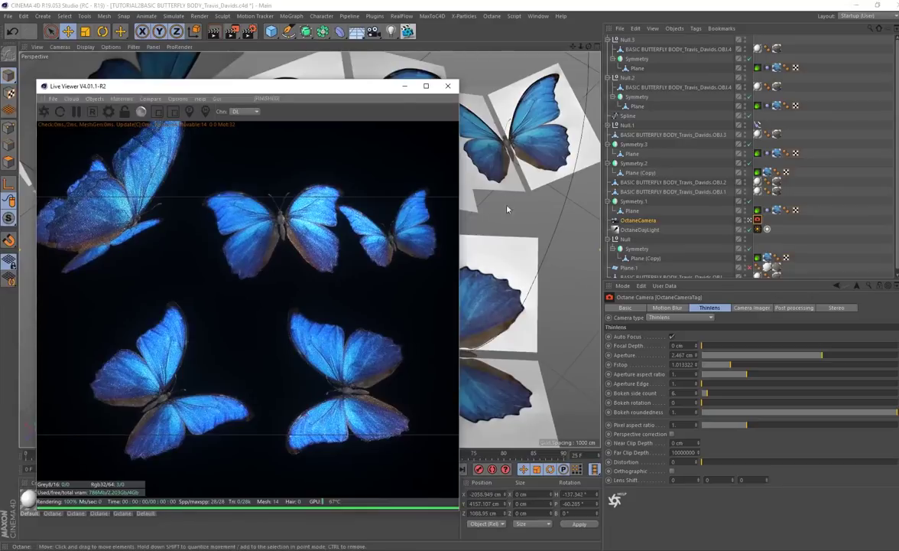
pyautogui.scroll(2, 507, 209)
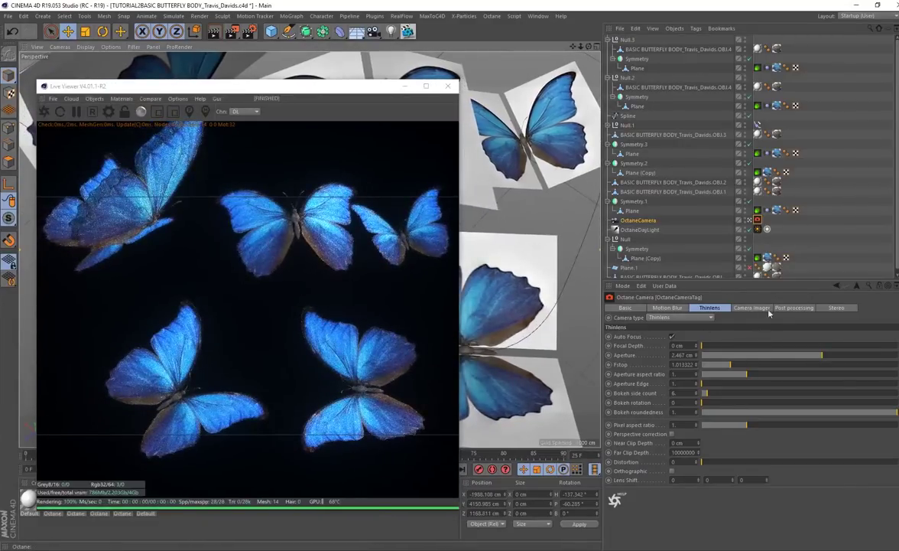
pyautogui.click(667, 308)
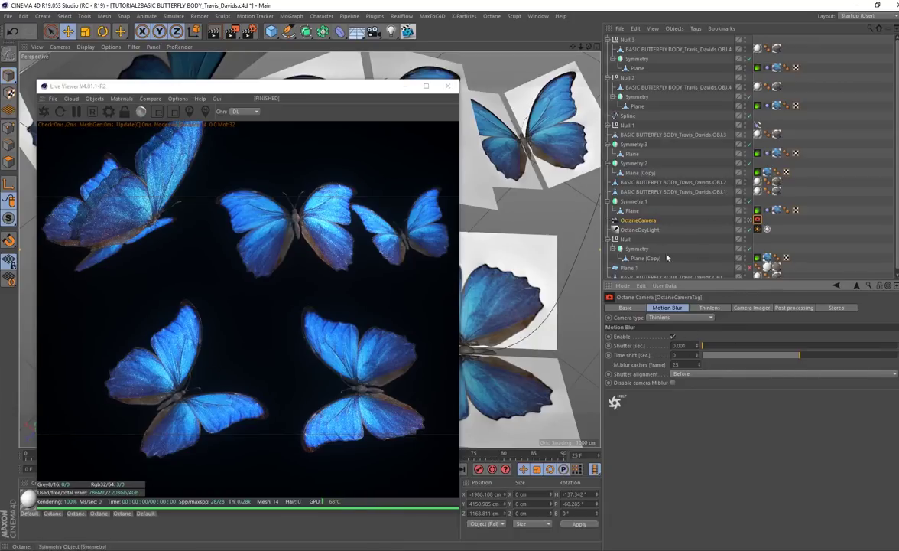
# Select the wing planes of the different butterflies in turn to identify which objects carry Octane object tags
pyautogui.click(638, 258)
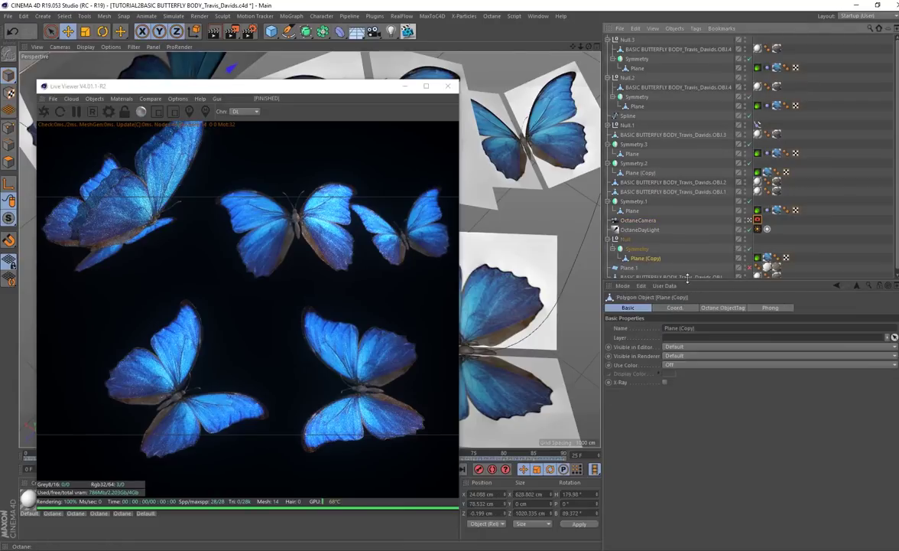
pyautogui.click(632, 211)
pyautogui.click(642, 260)
pyautogui.click(632, 211)
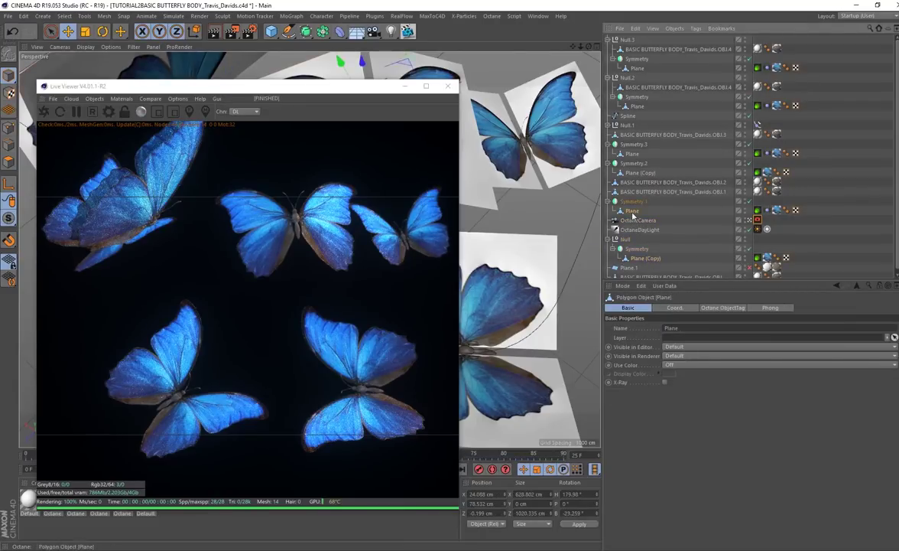
pyautogui.click(632, 153)
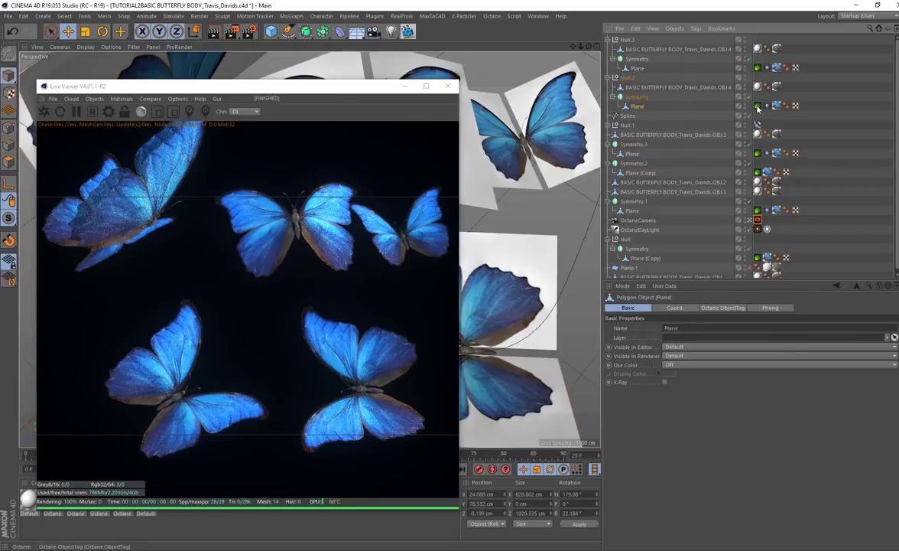
# Look up the Octane ObjectTag option for the wing Plane under Null.2 and examine its existing tag's Motion blur settings
pyautogui.rightClick(638, 108)
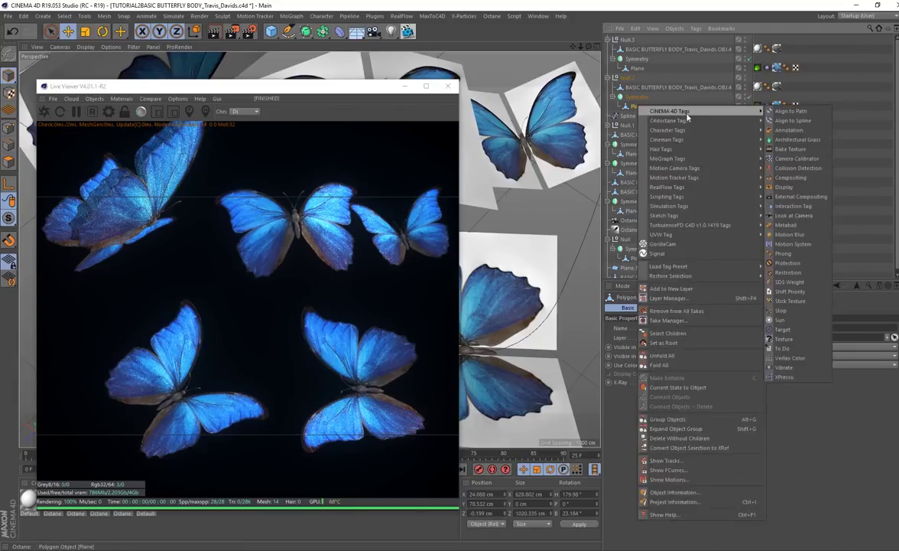
pyautogui.moveTo(696, 126)
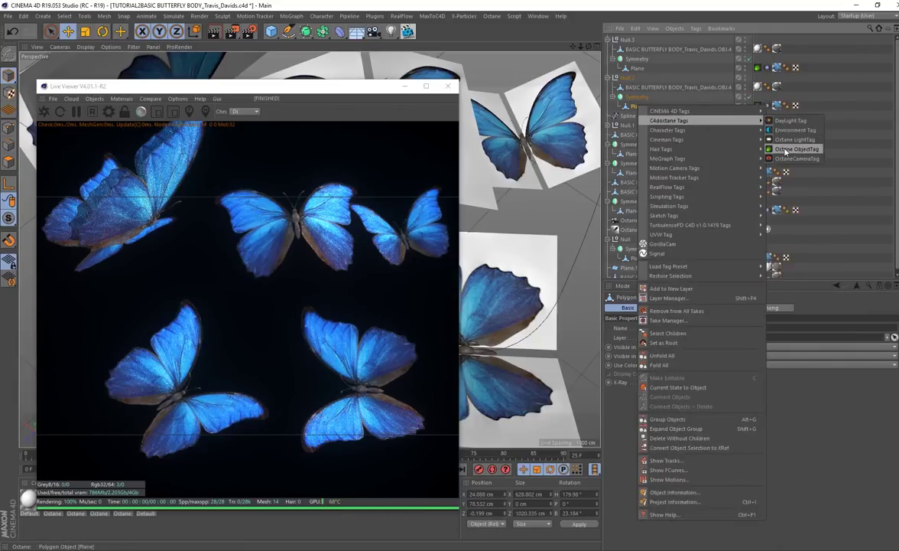
pyautogui.click(835, 327)
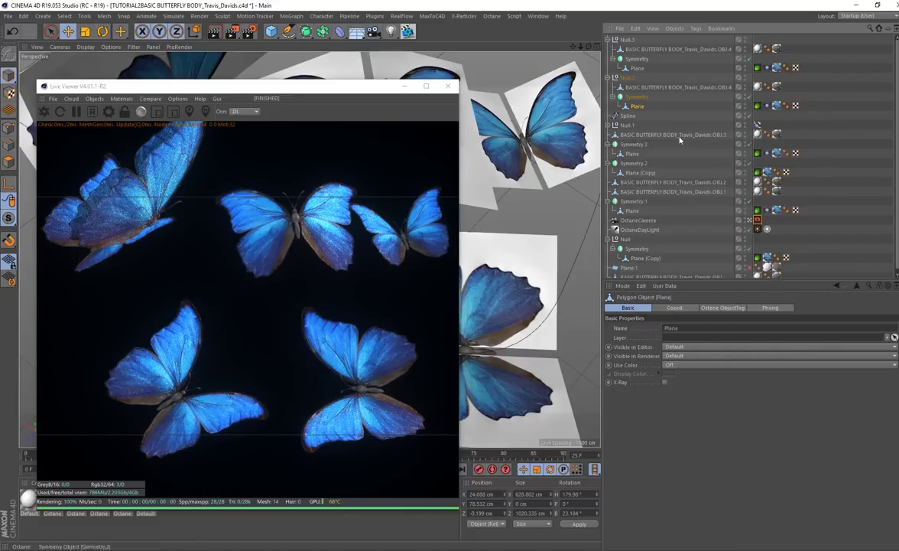
pyautogui.click(757, 106)
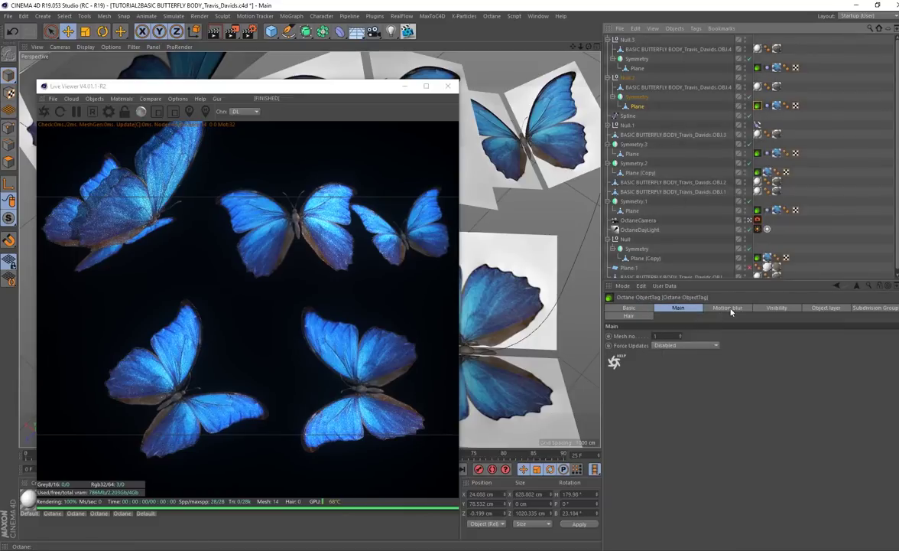
pyautogui.click(727, 307)
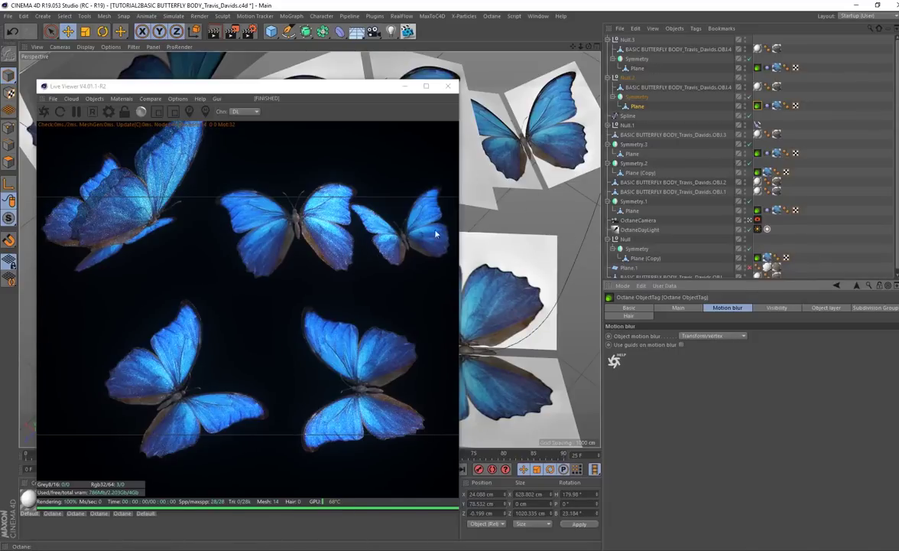
# Set the bloom power in the OctaneCamera tag's post-processing settings to about 90.6
pyautogui.click(757, 220)
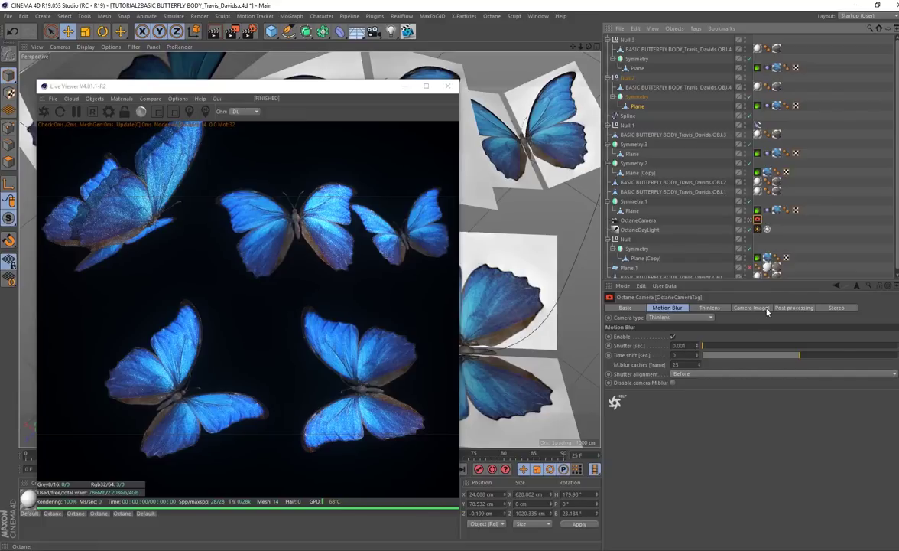
pyautogui.click(794, 307)
pyautogui.moveTo(829, 348); pyautogui.dragTo(871, 355)
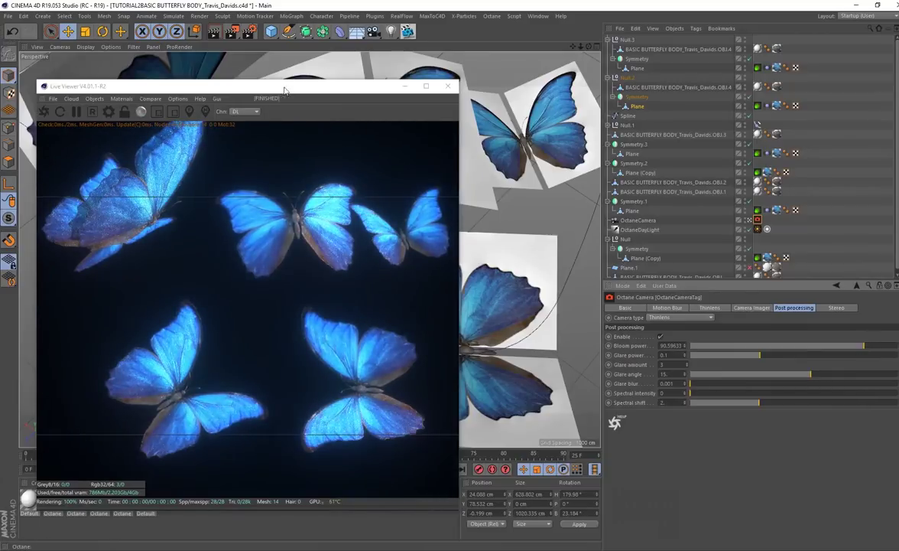
# Play the flapping animation with the Live Viewer moved clear of the viewport, and review all the butterflies from above
pyautogui.moveTo(284, 91); pyautogui.dragTo(269, 31)
pyautogui.click(416, 470)
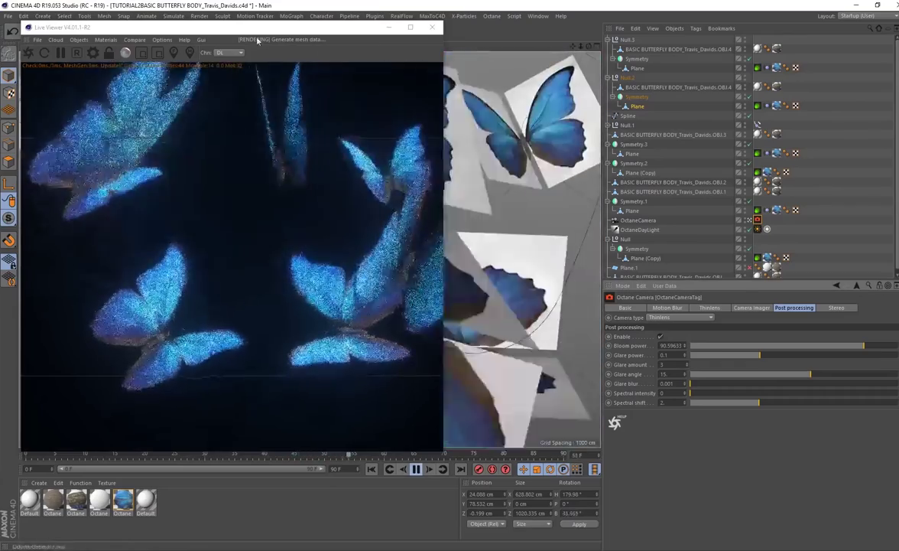
pyautogui.moveTo(244, 31); pyautogui.dragTo(653, 126)
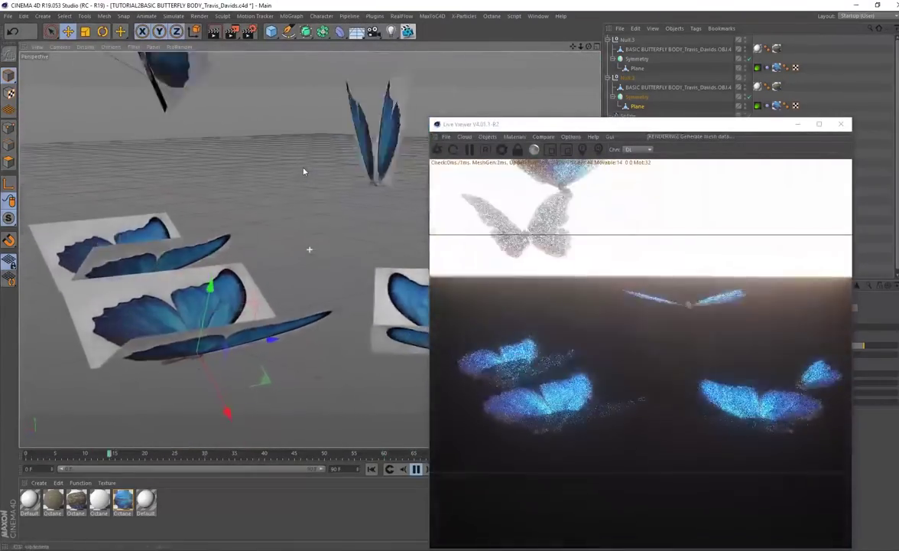
pyautogui.keyDown('alt'); pyautogui.moveTo(225, 183); pyautogui.dragTo(217, 269); pyautogui.keyUp('alt')
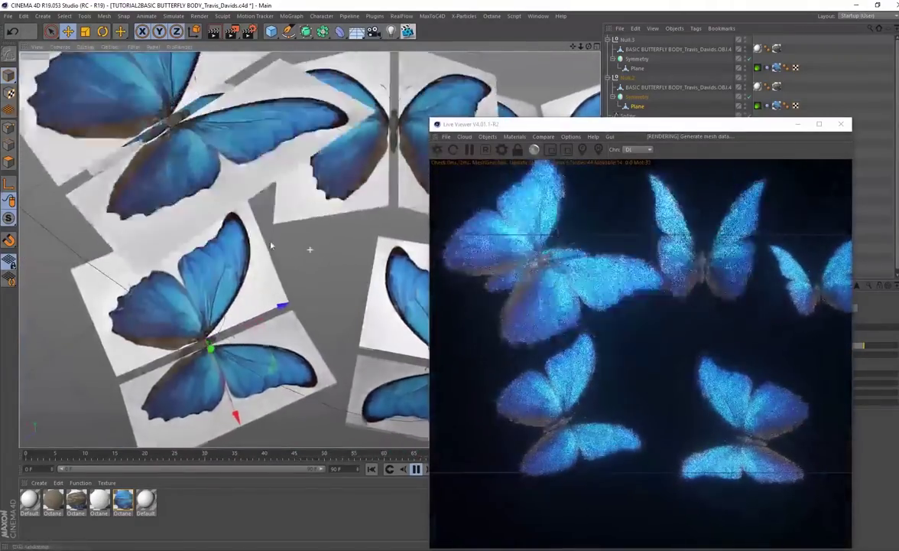
pyautogui.keyDown('alt'); pyautogui.moveTo(269, 242); pyautogui.dragTo(236, 255, button='middle'); pyautogui.keyUp('alt')
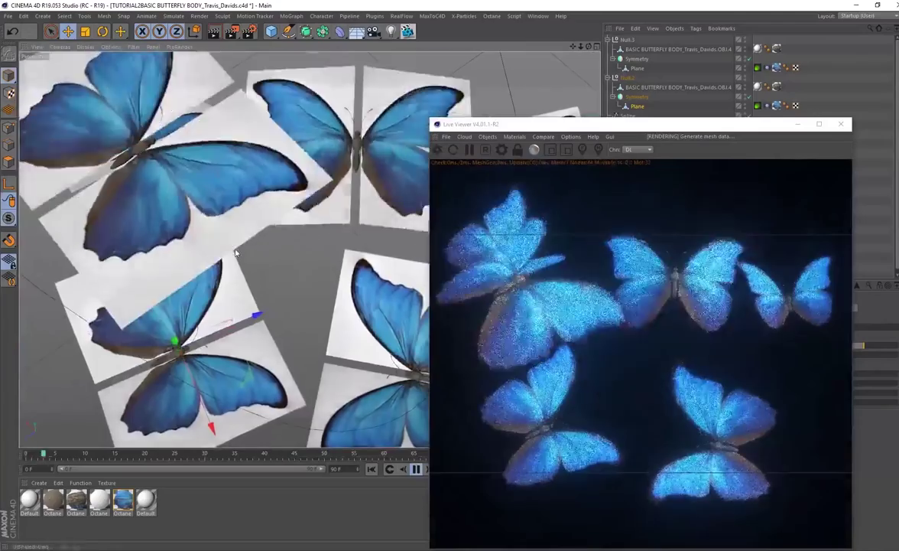